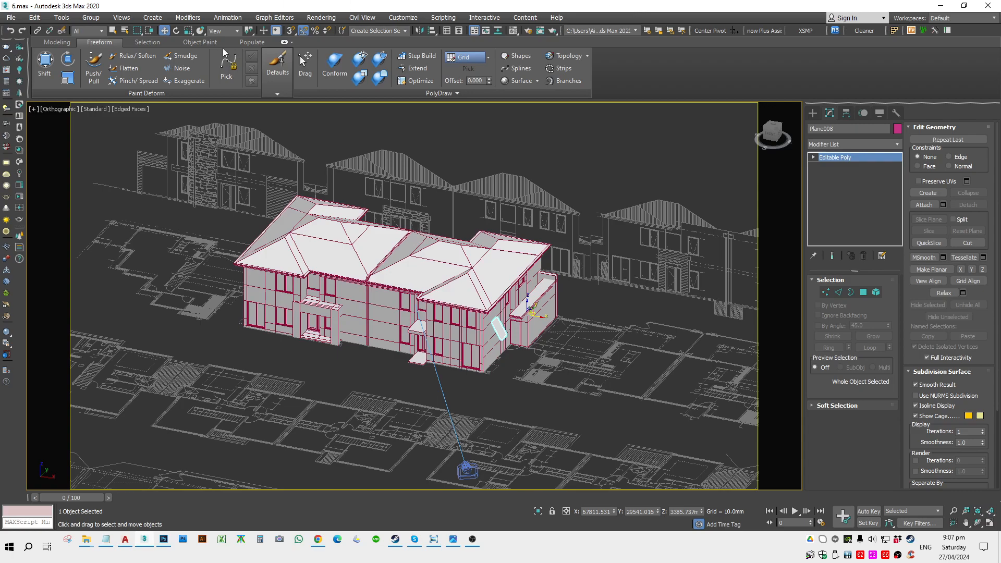
Examine the duplex house model from several angles and through Corona Camera001, clearing the current selection.
middle_click_drag(102, 155, 525, 261, "alt")
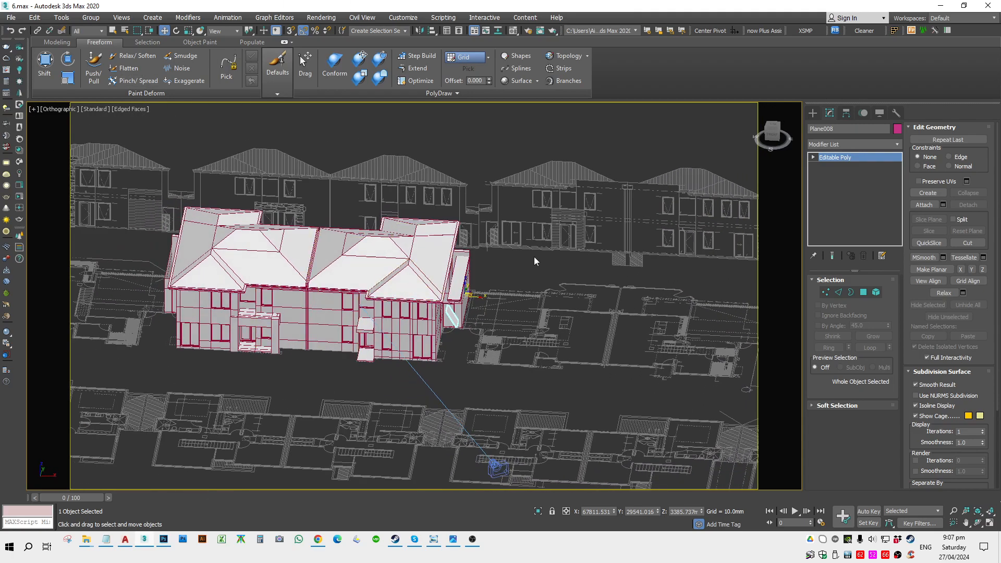
middle_click_drag(134, 250, 417, 155, "alt")
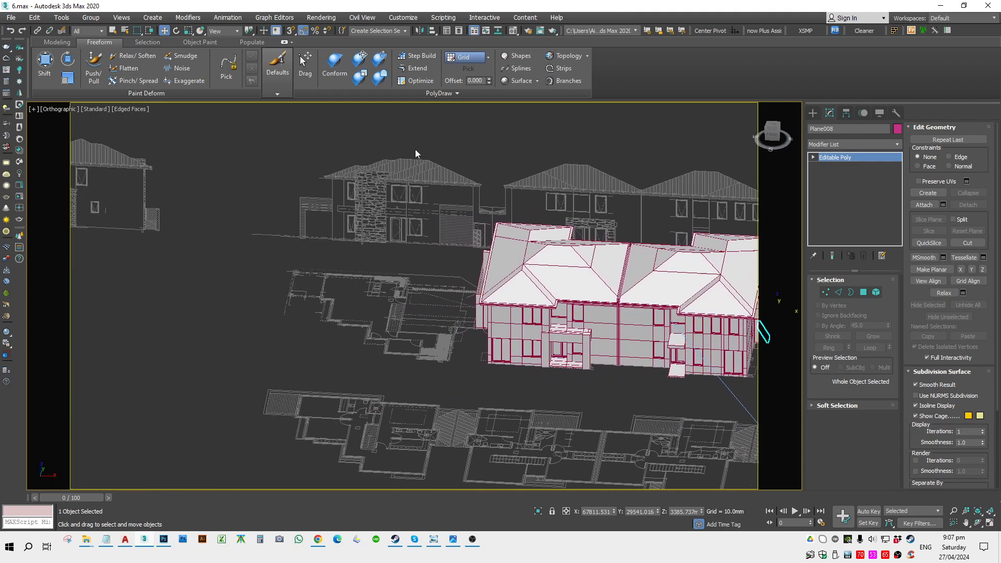
middle_click_drag(368, 300, 230, 278)
scroll(229, 278, "down", 4)
middle_click_drag(516, 337, 415, 325, "alt")
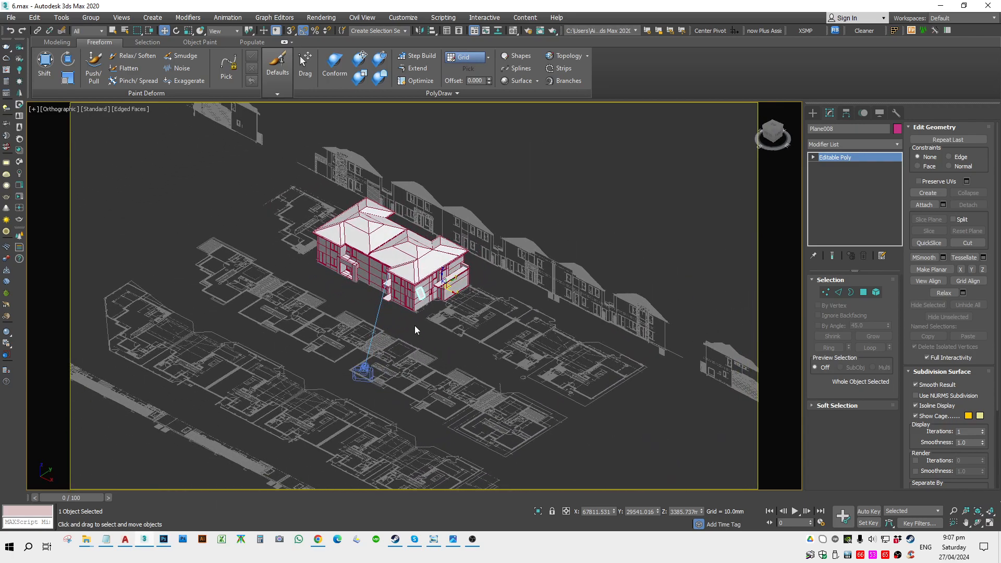
key("c")
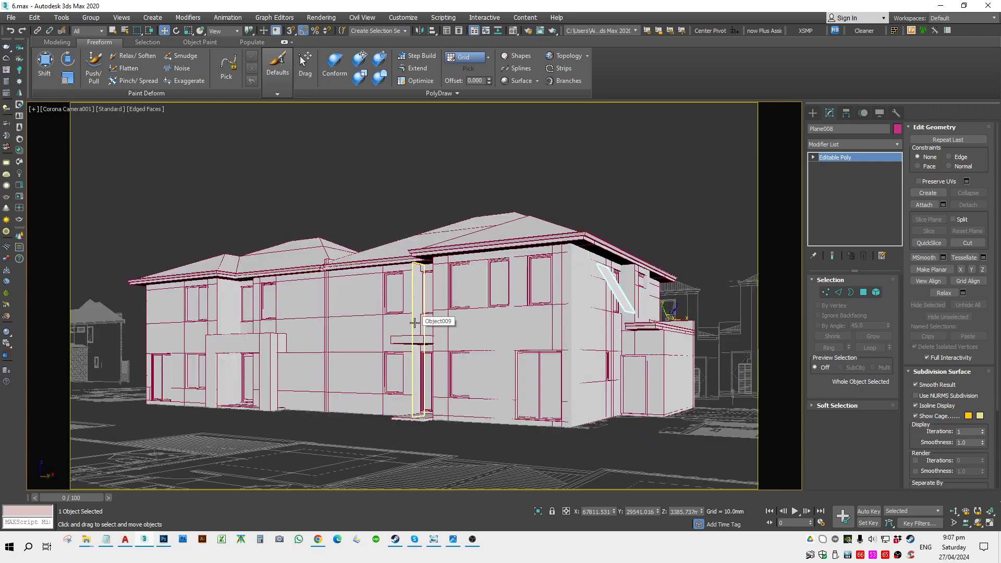
left_click(465, 154)
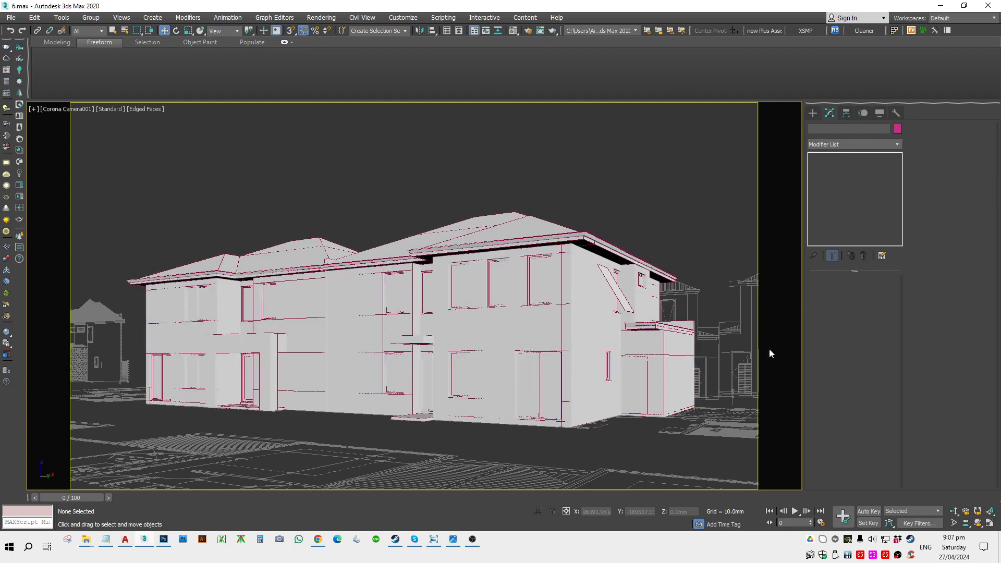
Select the wall object beside the party wall (Object007) and inspect it in isolation and within the full model.
key("t")
key("z")
middle_click_drag(302, 309, 287, 245, "alt")
scroll(231, 291, "up", 5)
middle_click_drag(231, 291, 473, 303)
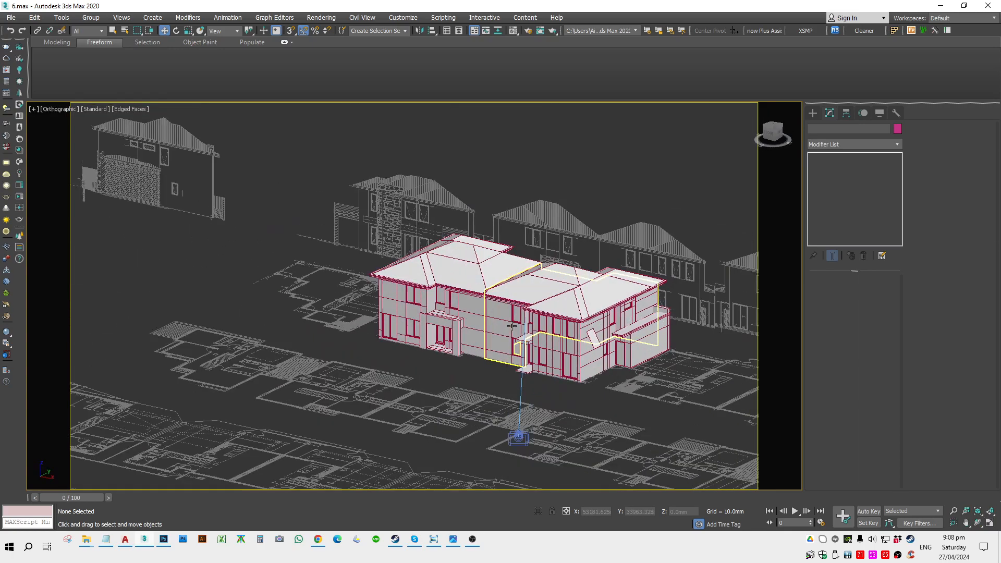
scroll(512, 322, "up", 5)
left_click(485, 361)
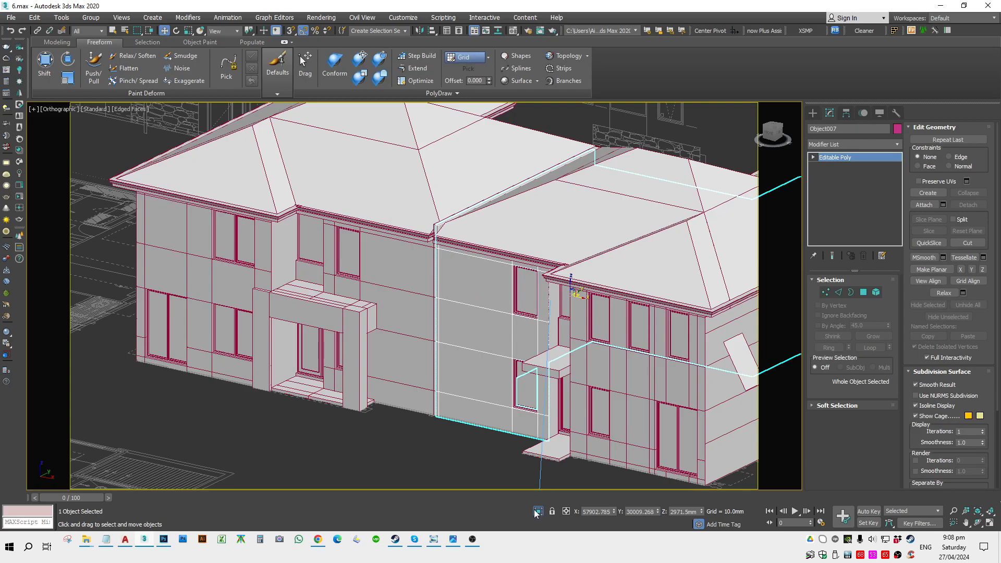
left_click(538, 512)
middle_click_drag(411, 371, 444, 418, "alt")
left_click(538, 512)
Select the flat roof slab over the single-storey side extension (Box020).
scroll(385, 364, "down", 4)
middle_click_drag(529, 397, 497, 400)
scroll(525, 356, "up", 4)
left_click(525, 356)
scroll(546, 302, "up", 4)
left_click(532, 302)
scroll(531, 302, "down", 6)
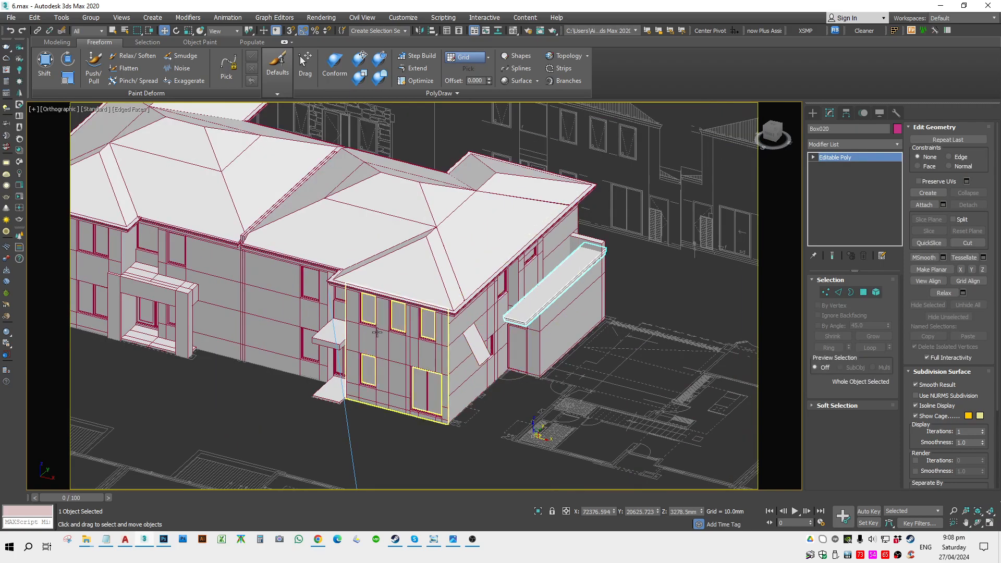
Examine how the selected roof slab sits against the side extension and the surrounding walls from several angles.
scroll(387, 334, "down", 6)
middle_click_drag(412, 342, 302, 388, "alt")
scroll(441, 350, "up", 4)
scroll(357, 353, "up", 5)
scroll(357, 353, "down", 4)
scroll(377, 296, "up", 3)
scroll(338, 272, "up", 2)
scroll(342, 299, "down", 3)
scroll(343, 346, "down", 4)
middle_click_drag(343, 345, 492, 315, "alt")
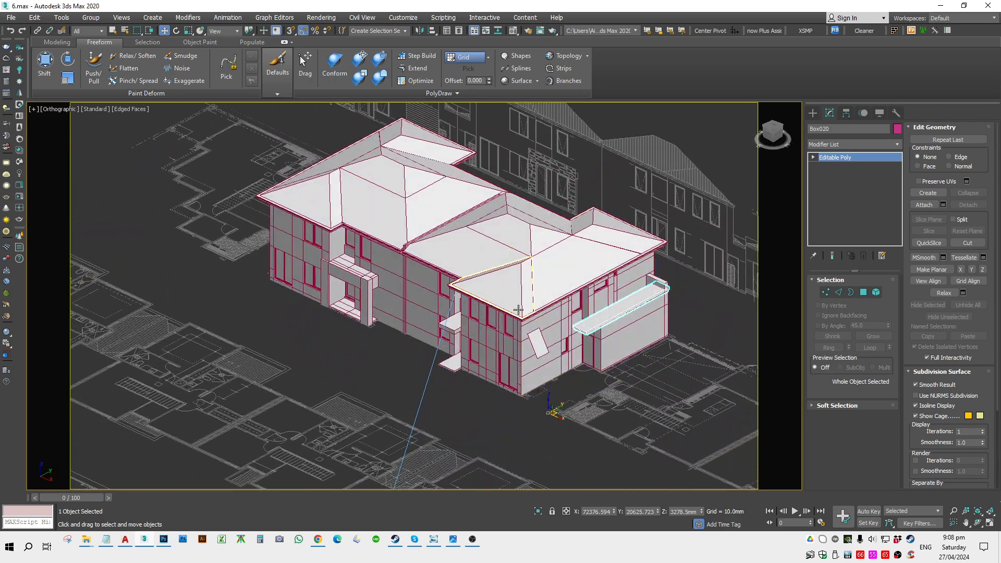
scroll(518, 310, "up", 6)
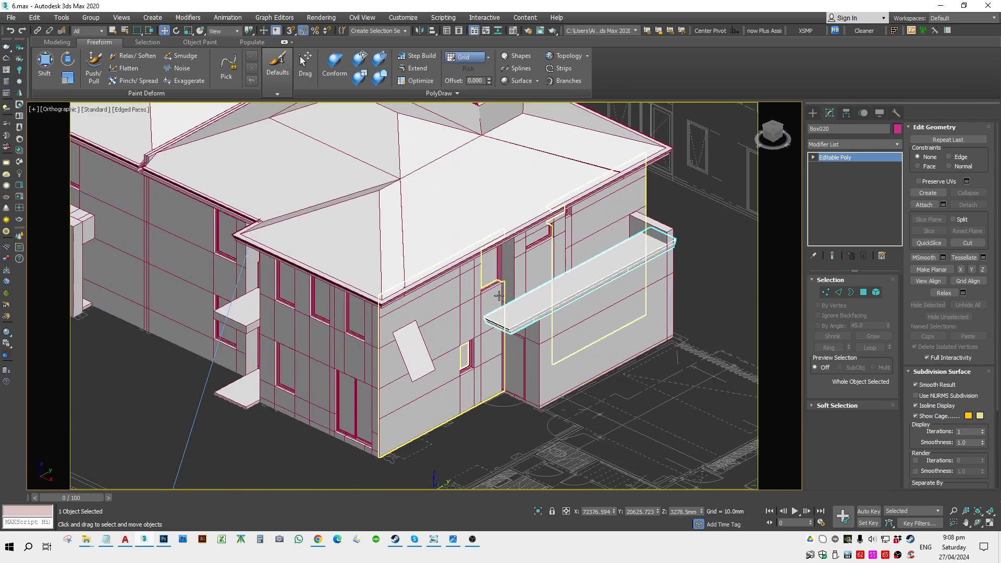
Snap the vertices at the front end of the flat roof slab back to the extension's wall corner on the plan.
scroll(486, 330, "down", 3)
key("t")
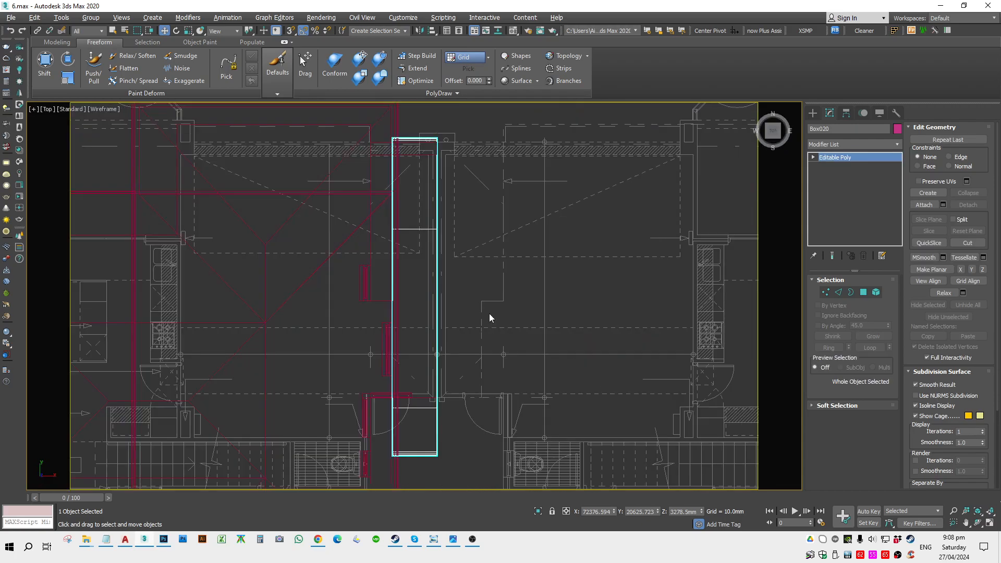
scroll(489, 313, "down", 3)
key("1")
scroll(461, 397, "up", 4)
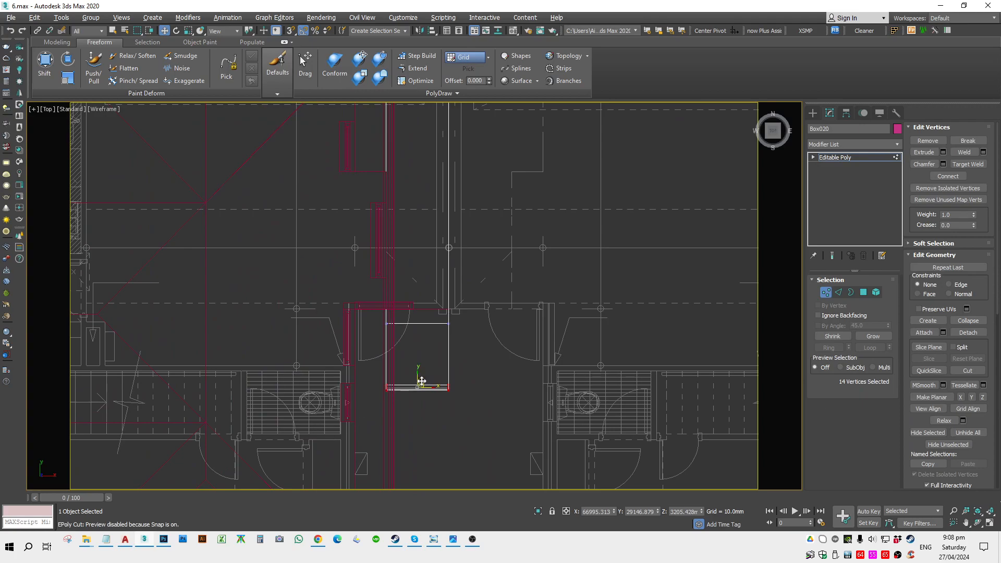
key("shift+z")
key("t")
scroll(440, 354, "up", 8)
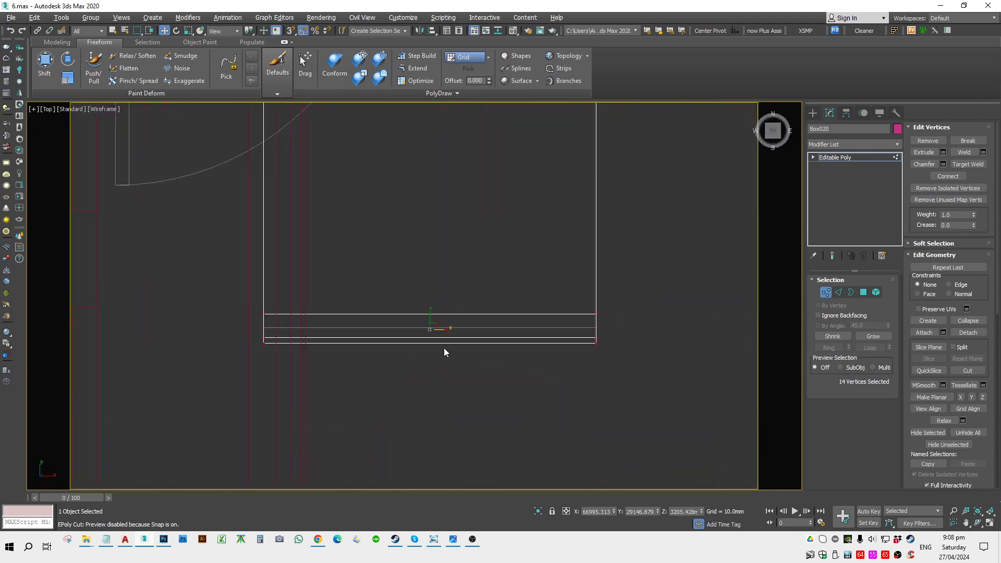
scroll(460, 345, "down", 6)
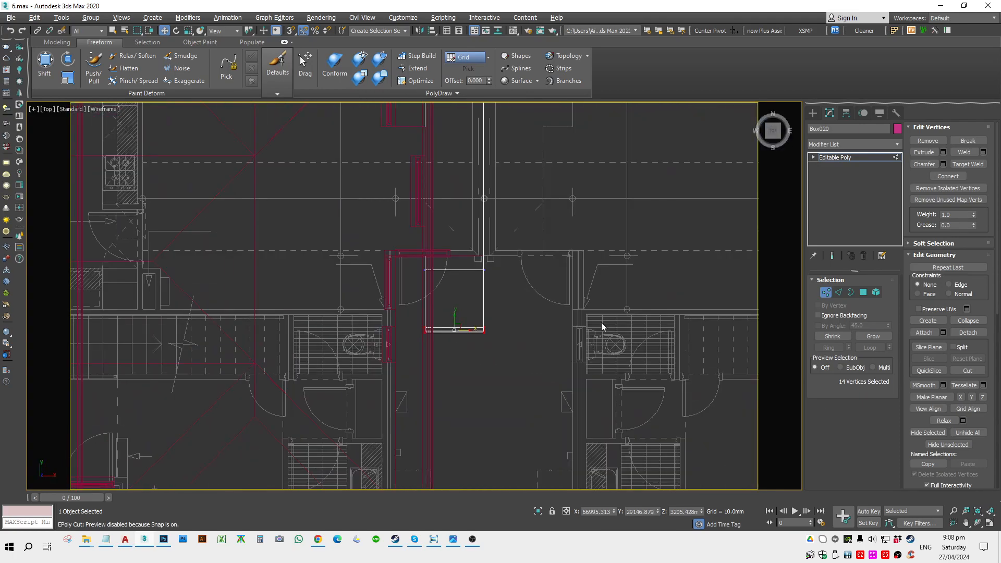
mouse_move(456, 310)
left_mouse_down()
mouse_move(457, 249)
mouse_move(498, 245)
left_mouse_up()
scroll(485, 260, "up", 5)
key("F3")
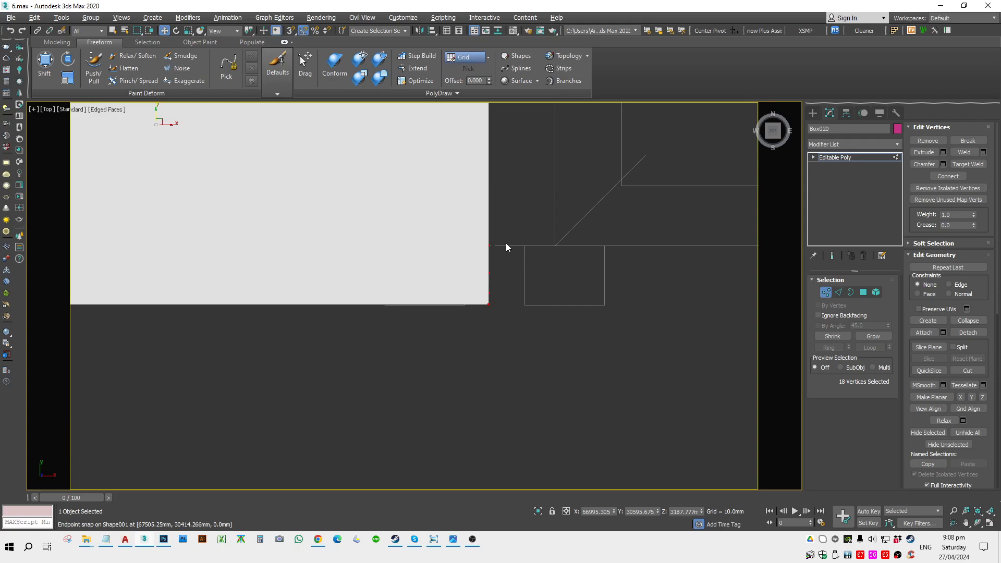
middle_click_drag(484, 238, 447, 206, "alt")
scroll(470, 255, "down", 6)
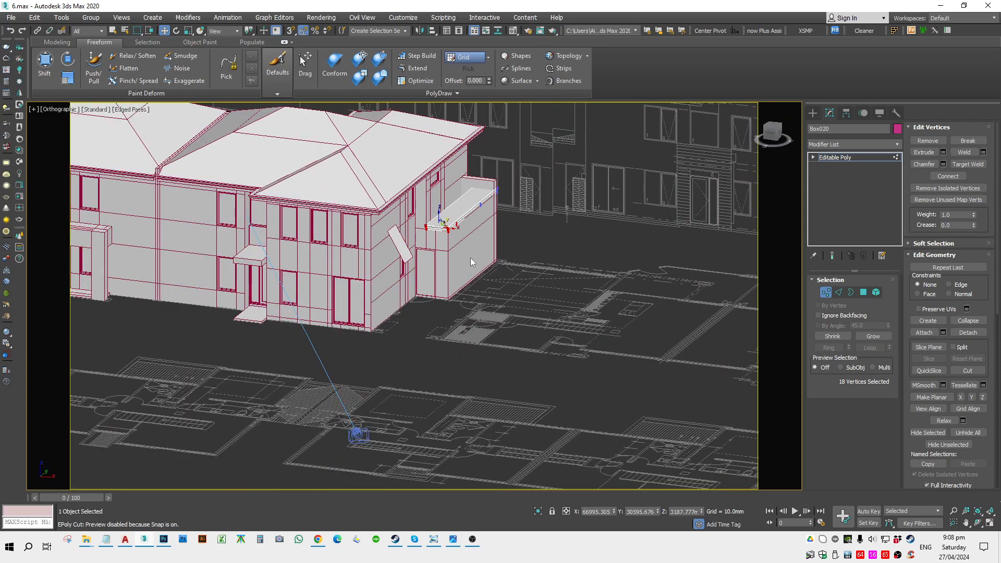
Try to move the vertices along the slab's house-side edge toward the recessed upper wall.
key("1")
scroll(451, 220, "up", 8)
key("t")
key("F3")
key("z")
scroll(453, 220, "down", 4)
key("1")
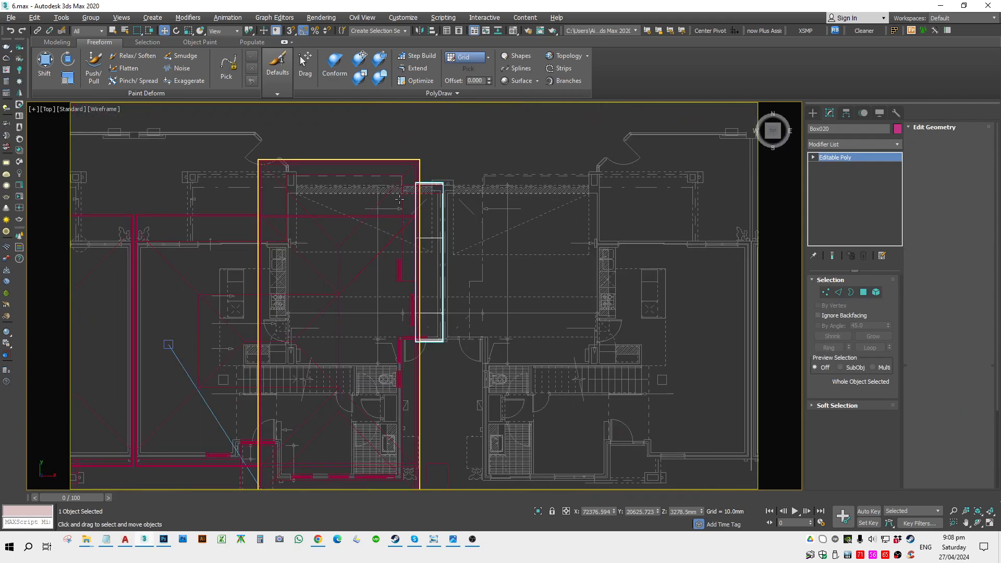
middle_click_drag(420, 335, 421, 279, "alt")
key("F3")
scroll(417, 261, "up", 4)
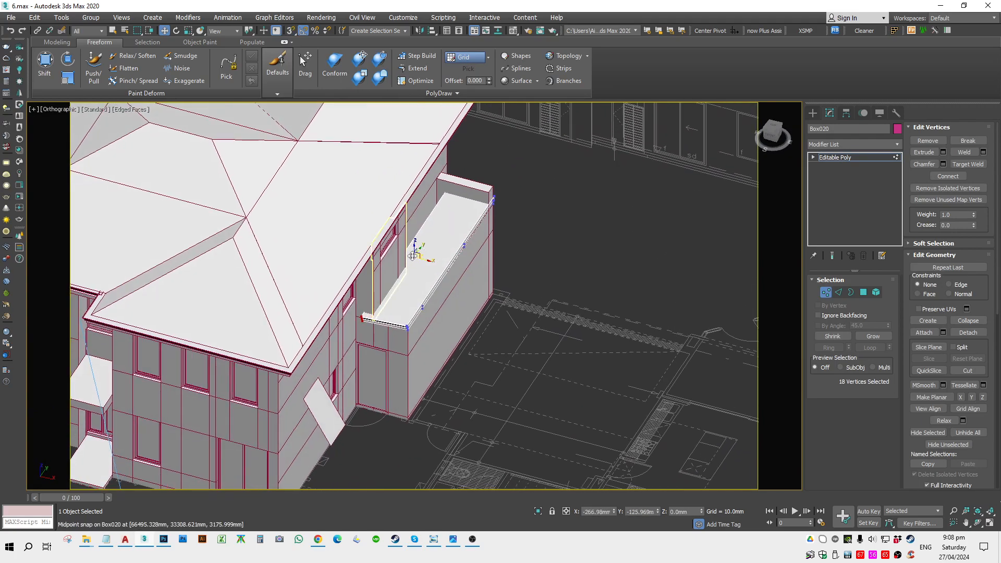
scroll(417, 259, "down", 3)
middle_click_drag(441, 283, 457, 340)
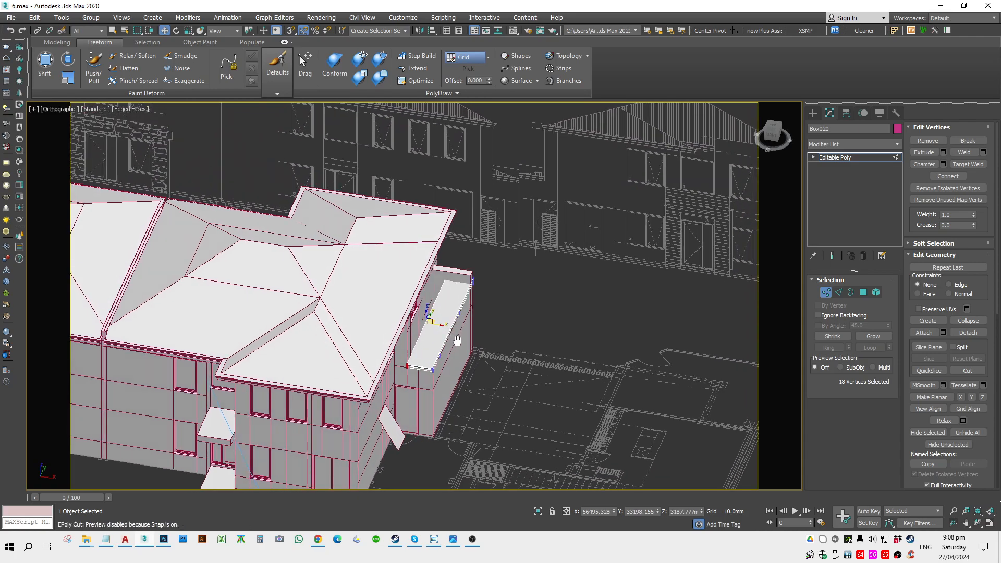
Inspect the gap between the slab's house-side edge and the recessed upper wall in shaded and wireframe display.
key("f")
key("F3")
key("F3")
middle_click_drag(509, 361, 552, 288, "alt")
scroll(466, 396, "down", 3)
scroll(622, 231, "up", 3)
middle_click_drag(622, 231, 485, 263, "alt")
scroll(564, 258, "down", 3)
scroll(485, 263, "up", 3)
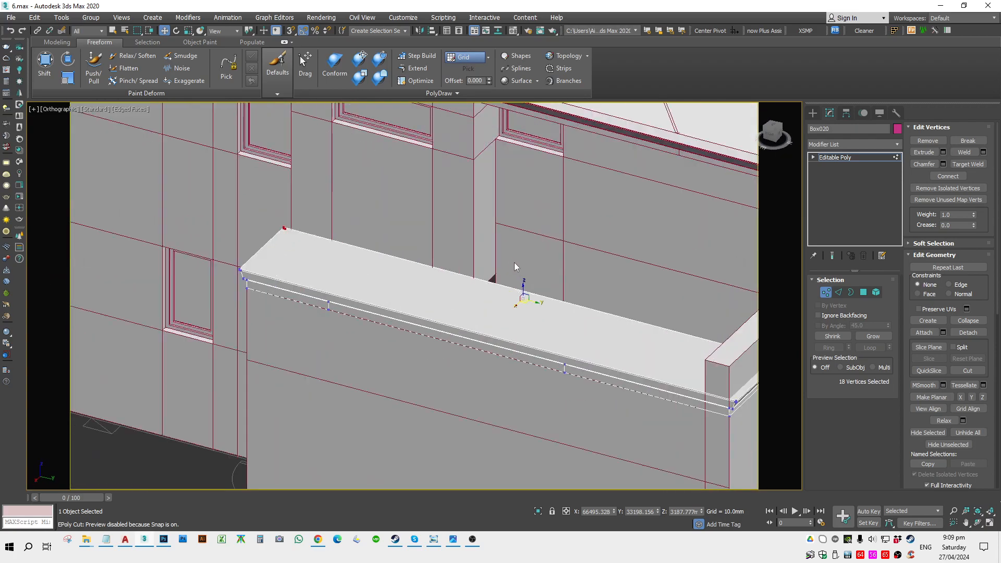
key("1")
scroll(490, 289, "down", 3)
scroll(352, 313, "up", 6)
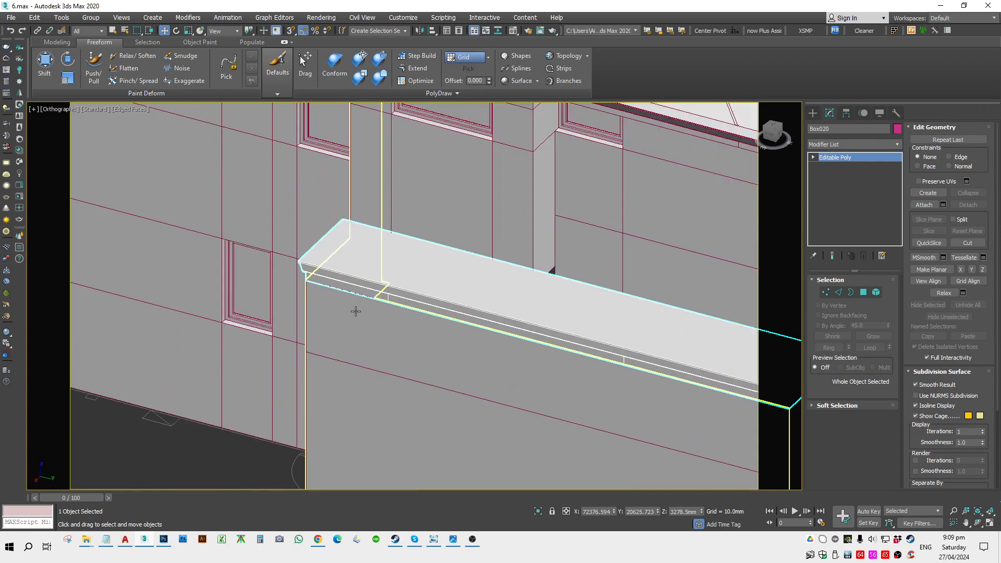
key("F3")
middle_click_drag(387, 305, 413, 312, "alt")
scroll(413, 308, "down", 3)
middle_click_drag(546, 335, 534, 308)
QuickSlice the roof slab crosswise in line with the corner of the recessed upper wall.
key("t")
key("z")
key("F3")
scroll(508, 314, "down", 2)
key("F3")
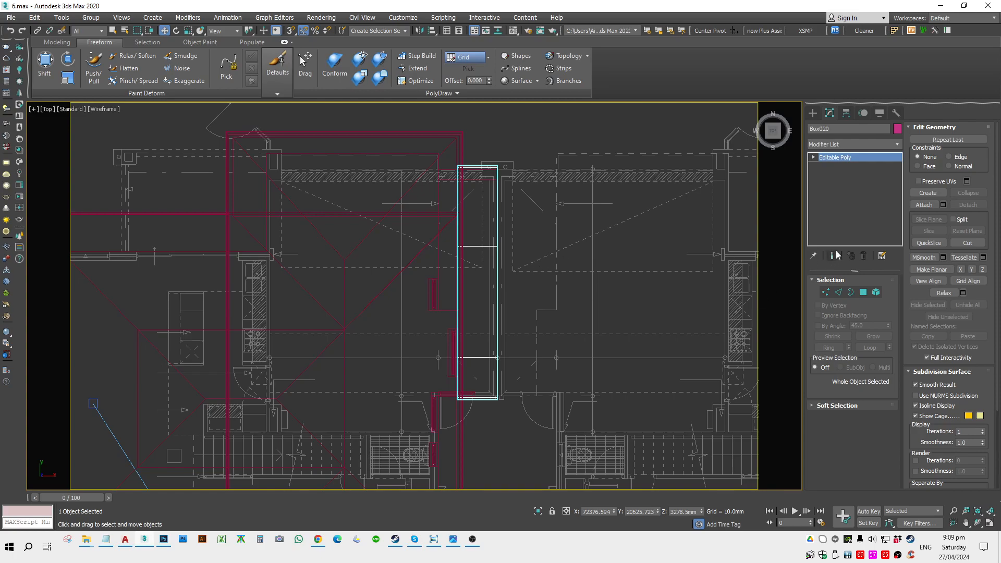
left_click(928, 243)
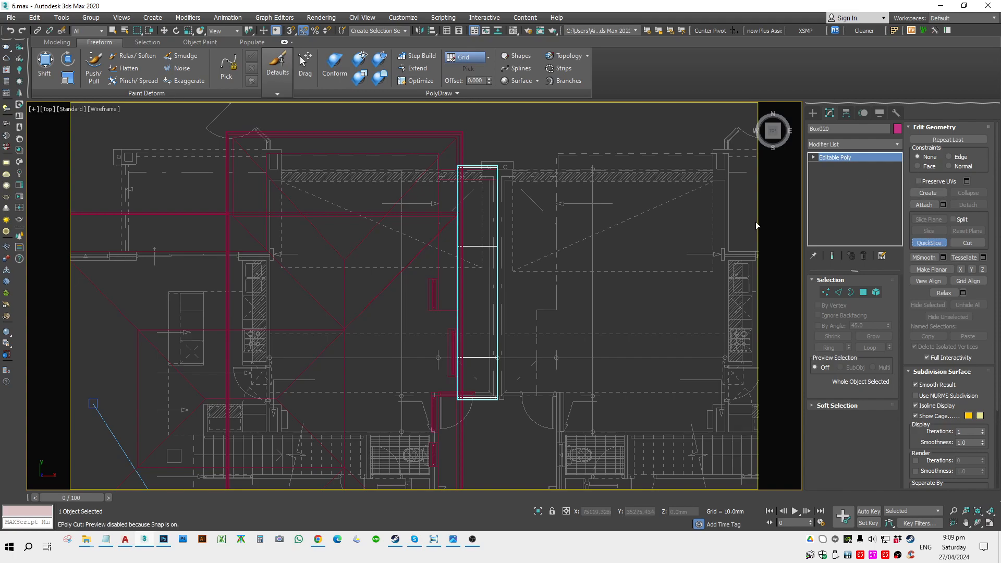
scroll(470, 328, "up", 5)
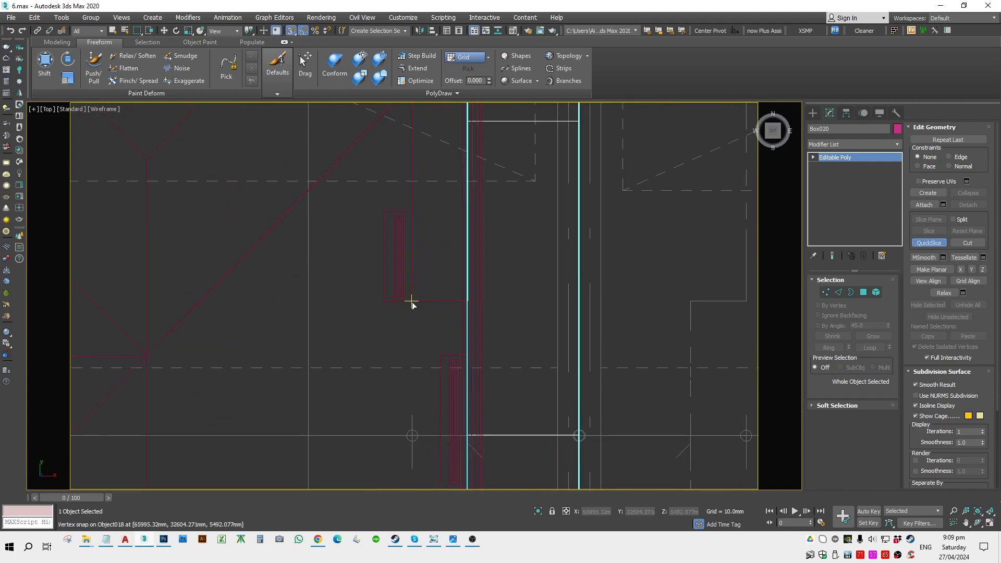
left_click(385, 302)
left_click(502, 303)
scroll(470, 302, "up", 8)
key("s")
scroll(459, 298, "down", 12)
key("w")
Isolate the sliced slab and select its five house-side polygons beside the wall recess, behind the new cut.
mouse_move(519, 331)
middle_mouse_down("alt")
mouse_move(484, 287)
mouse_move(470, 285)
mouse_move(505, 331)
mouse_move(686, 327)
middle_mouse_up("alt")
key("F3")
scroll(469, 284, "up", 5)
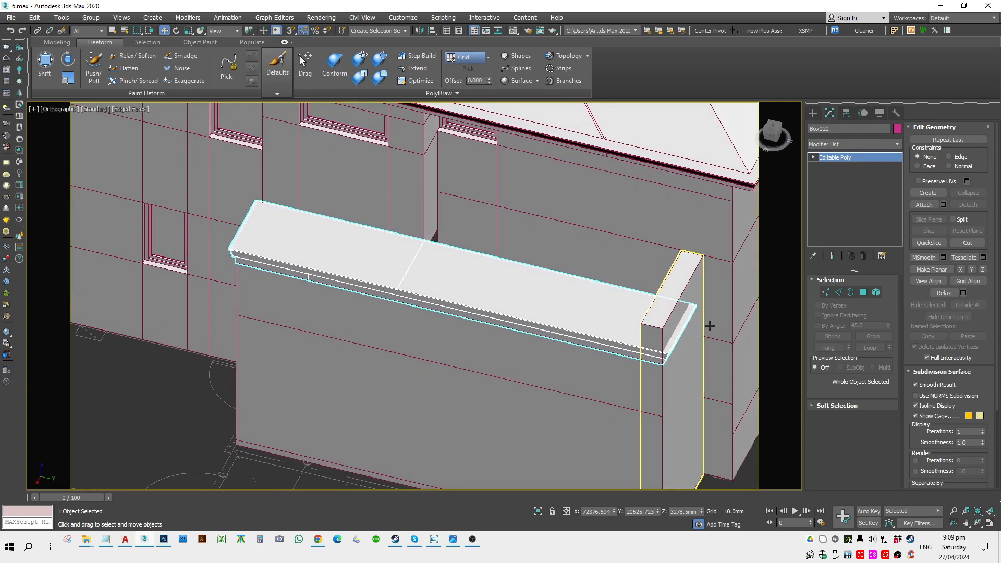
key("t")
key("F3")
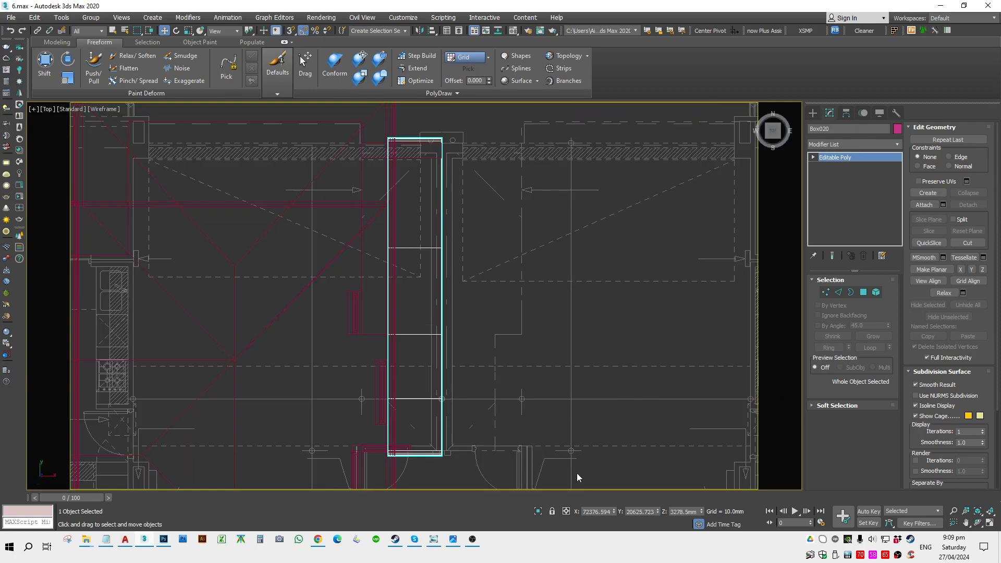
left_click(537, 511)
left_click(863, 293)
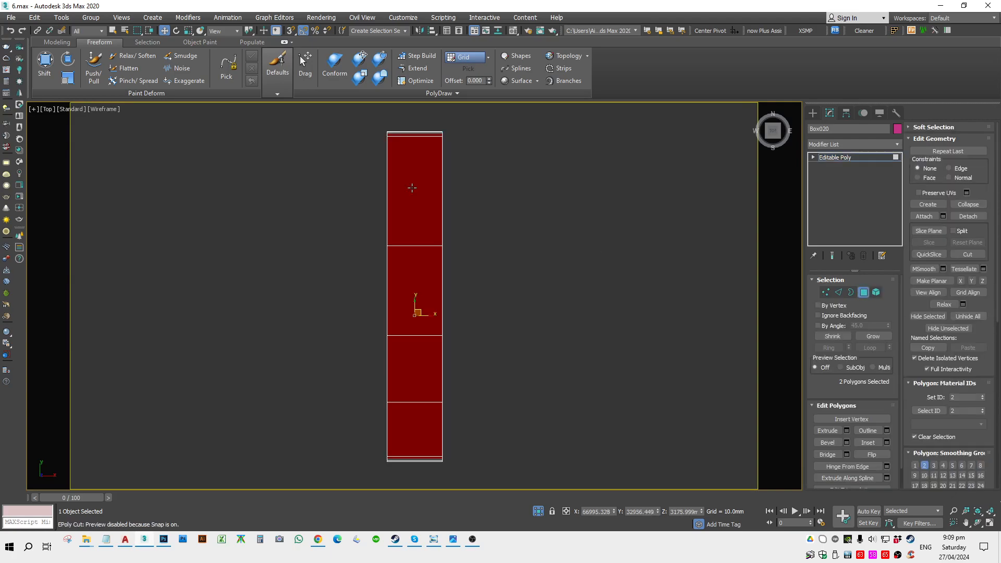
left_click(369, 123)
left_click_drag(397, 348, 396, 348)
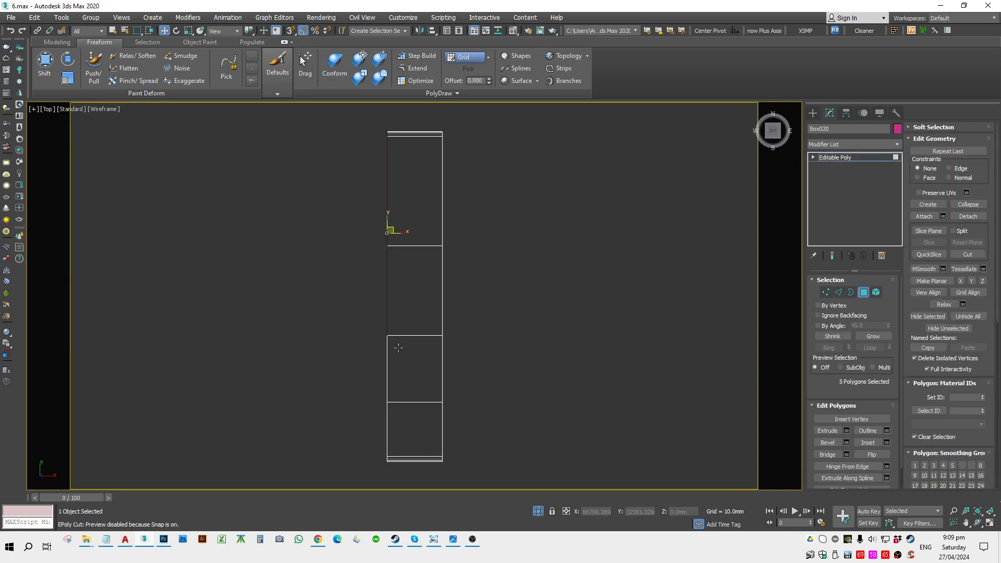
Extrude the five selected side polygons of the slab outward toward the recessed wall, leaving isolation with the full model shown.
left_click(539, 512)
middle_click_drag(490, 417, 403, 350, "alt")
key("F3")
key("t")
key("z")
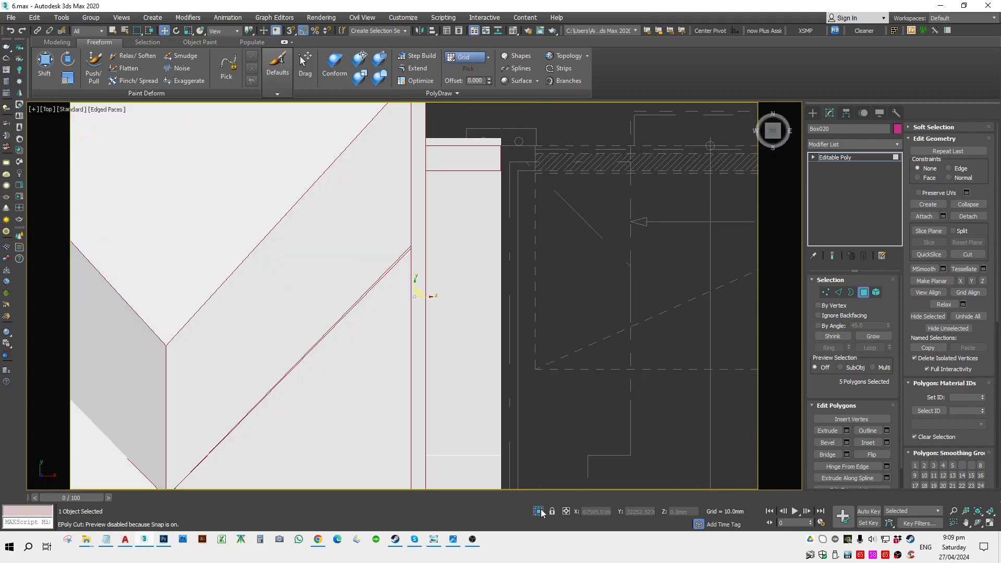
left_click(539, 510)
middle_click_drag(527, 312, 508, 325, "alt")
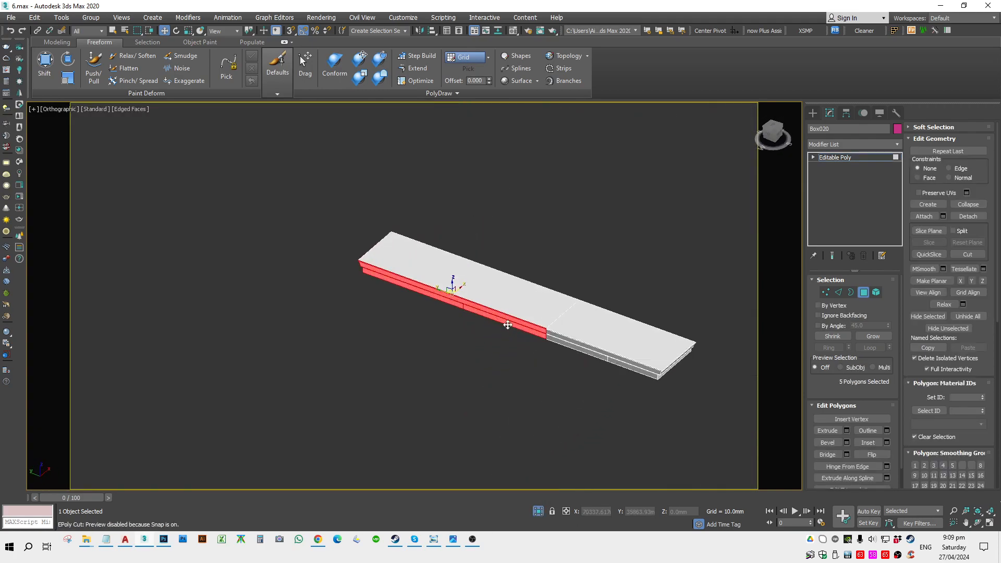
scroll(508, 325, "up", 5)
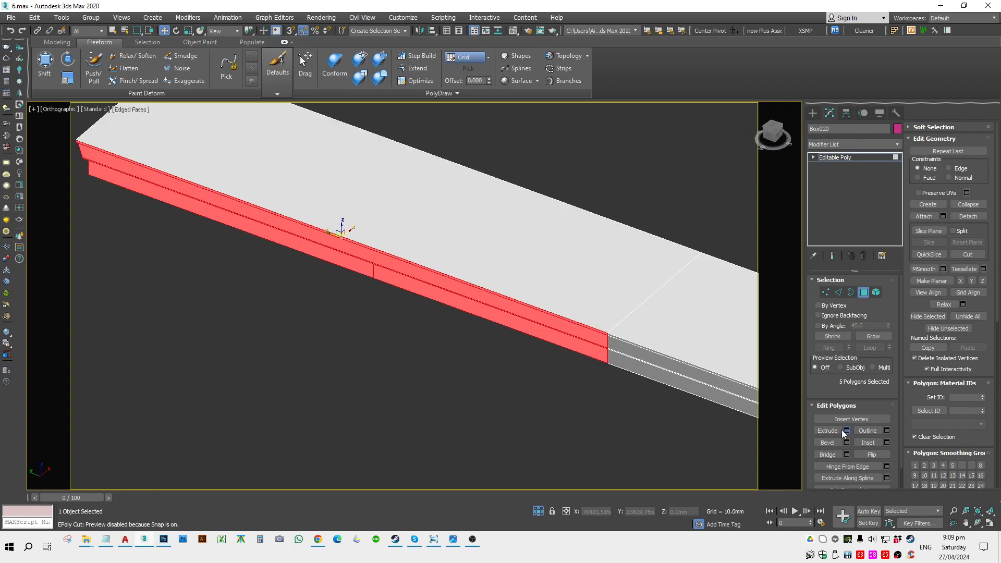
left_click(846, 431)
left_click_drag(421, 318, 427, 246)
left_click(420, 332)
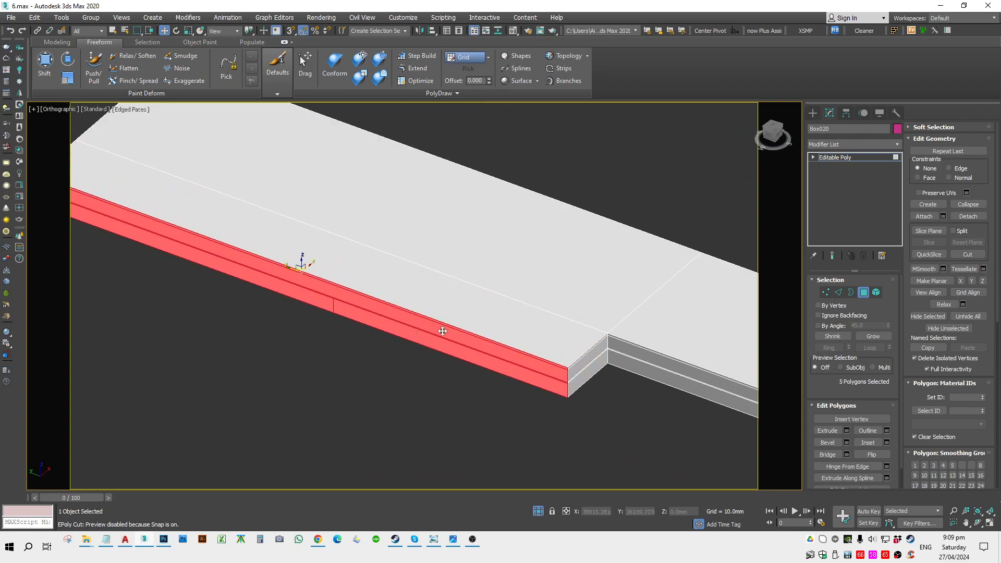
left_click(540, 510)
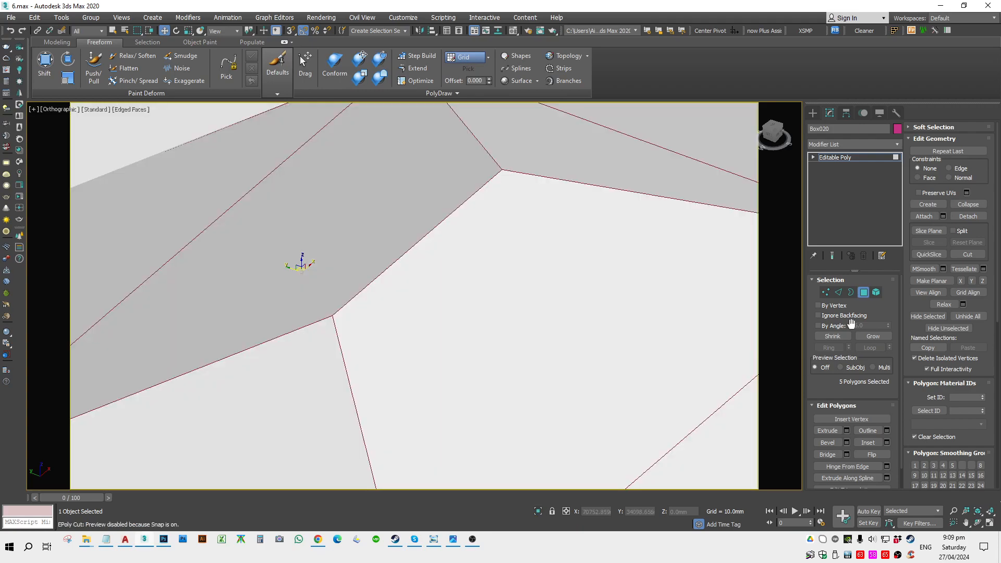
key("alt+Tab")
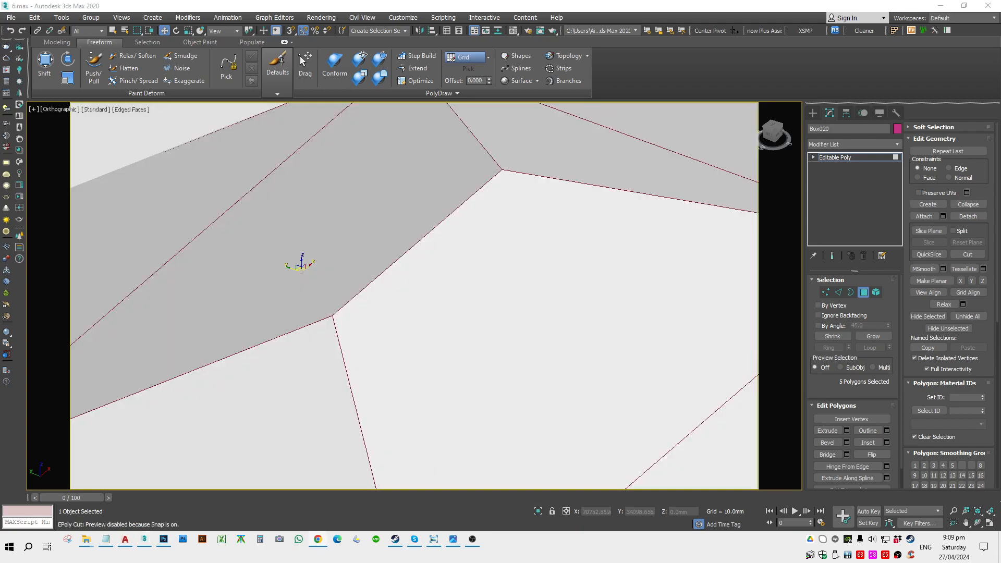
key("alt+q")
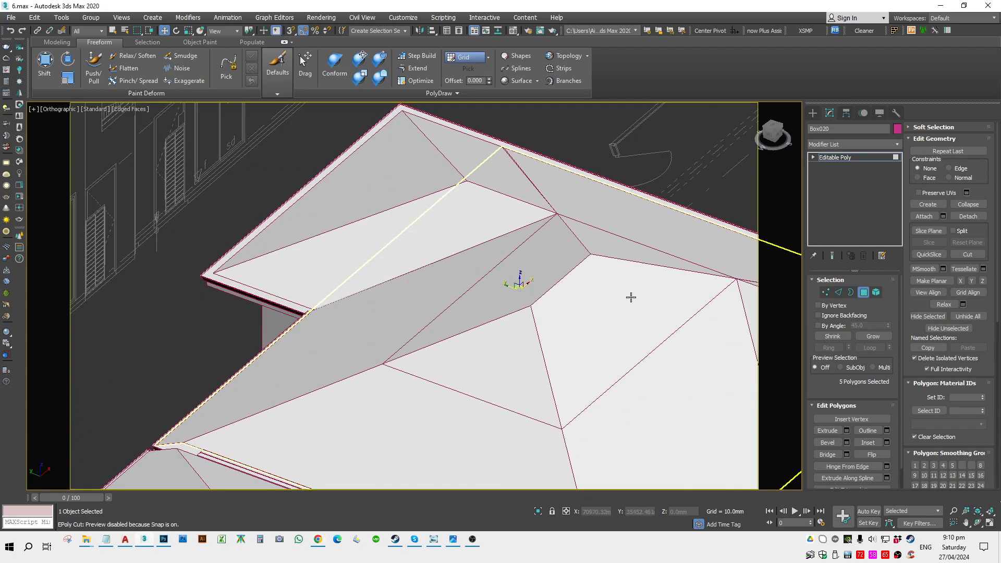
Isolate the roof slab together with the recessed upper wall beside it, leaving only the slab selected.
scroll(648, 276, "up", 6)
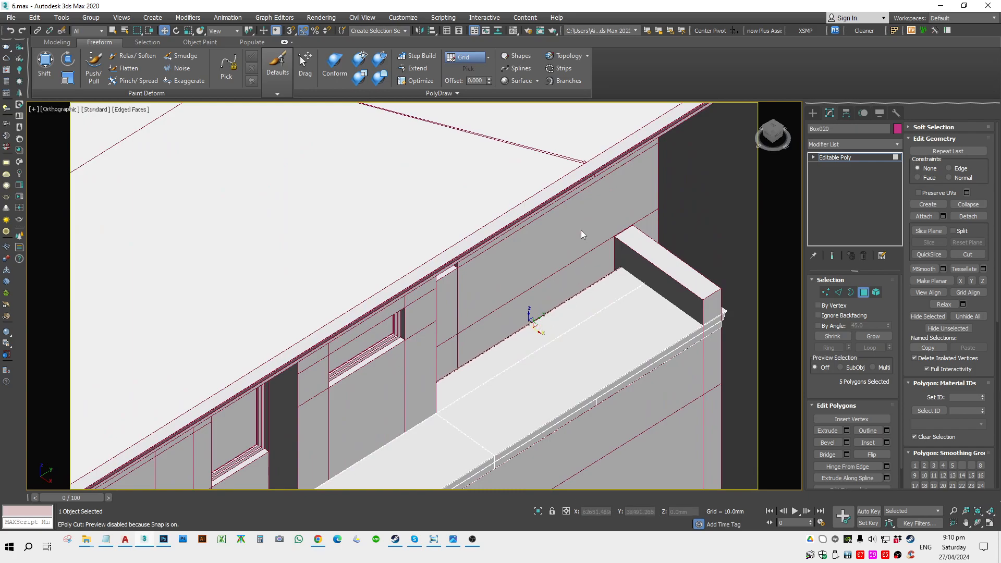
left_click(865, 293)
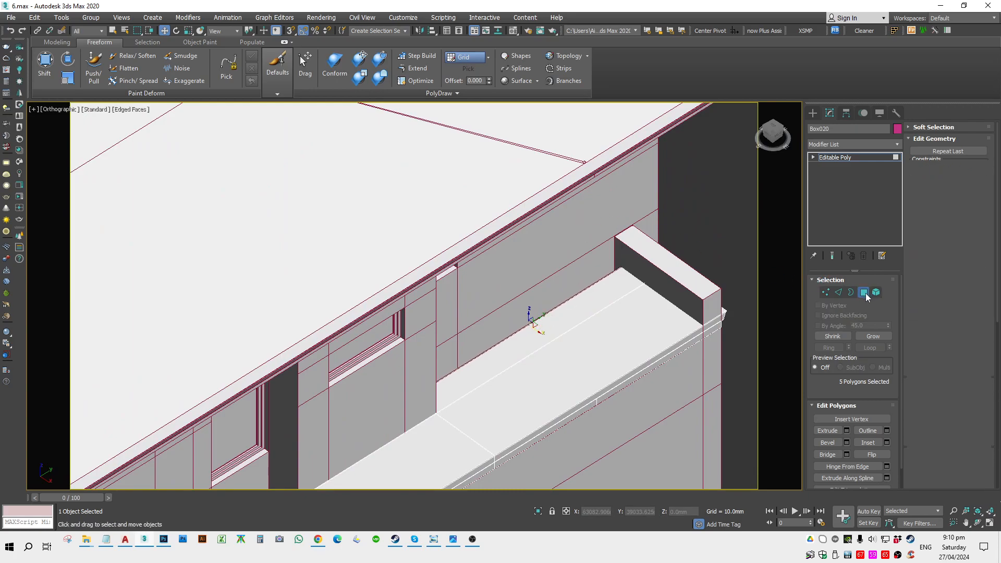
left_click(567, 246, "ctrl")
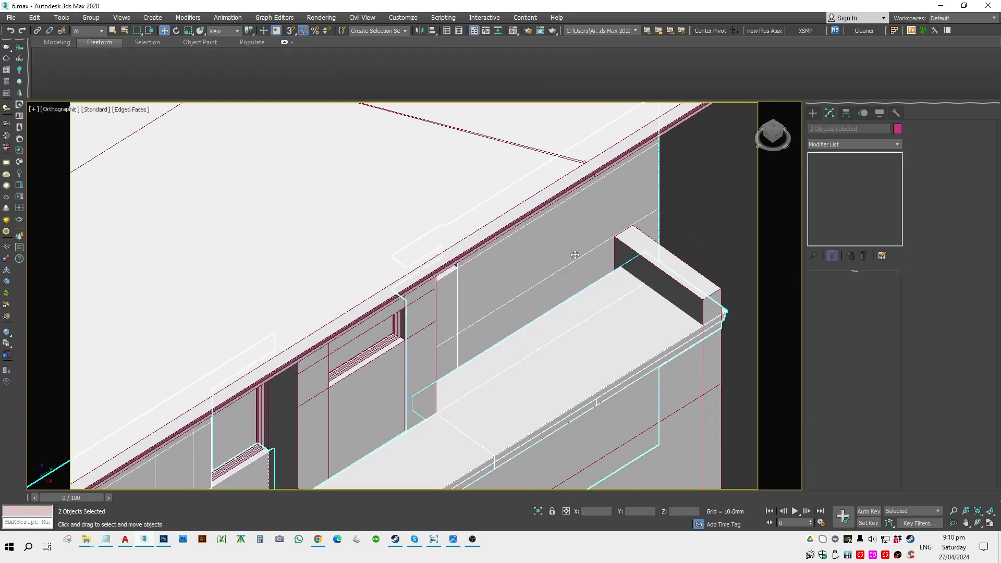
middle_click_drag(575, 307, 609, 322, "alt")
middle_click_drag(609, 323, 497, 280)
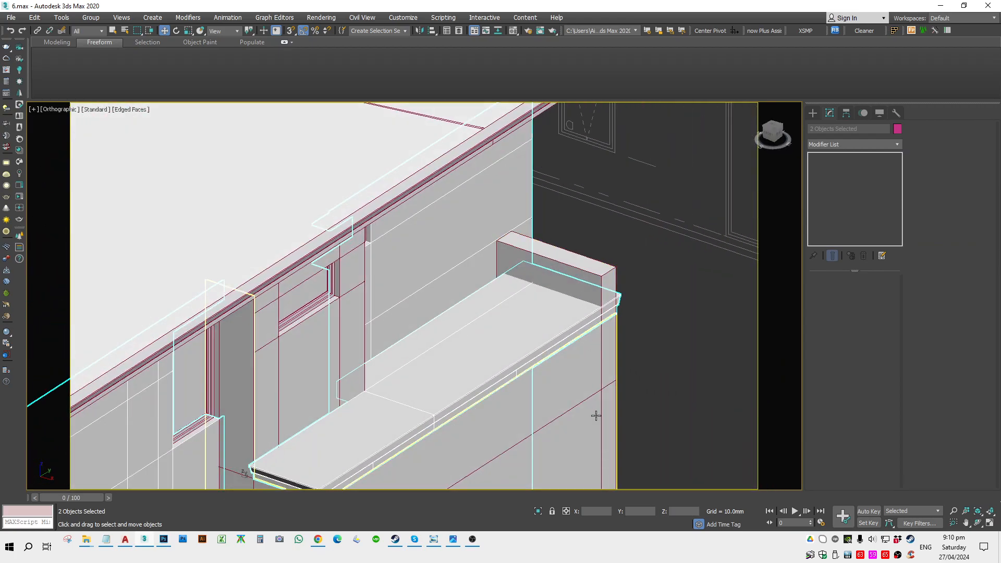
left_click(537, 513)
left_click(681, 437)
left_click(507, 247)
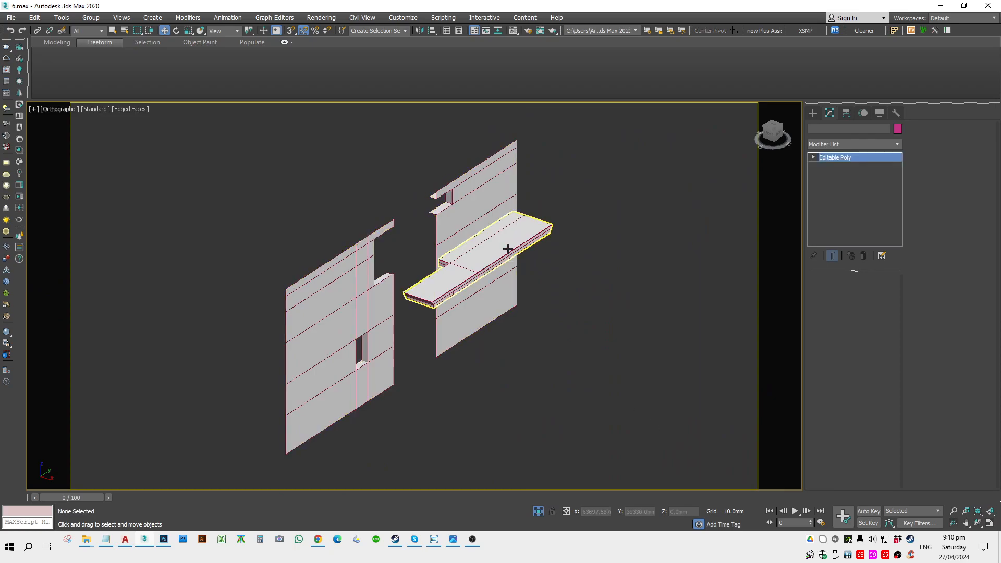
Snap the slab's house-side vertices behind the cut onto the recessed wall's line, working in top wireframe view.
key("t")
key("z")
key("F3")
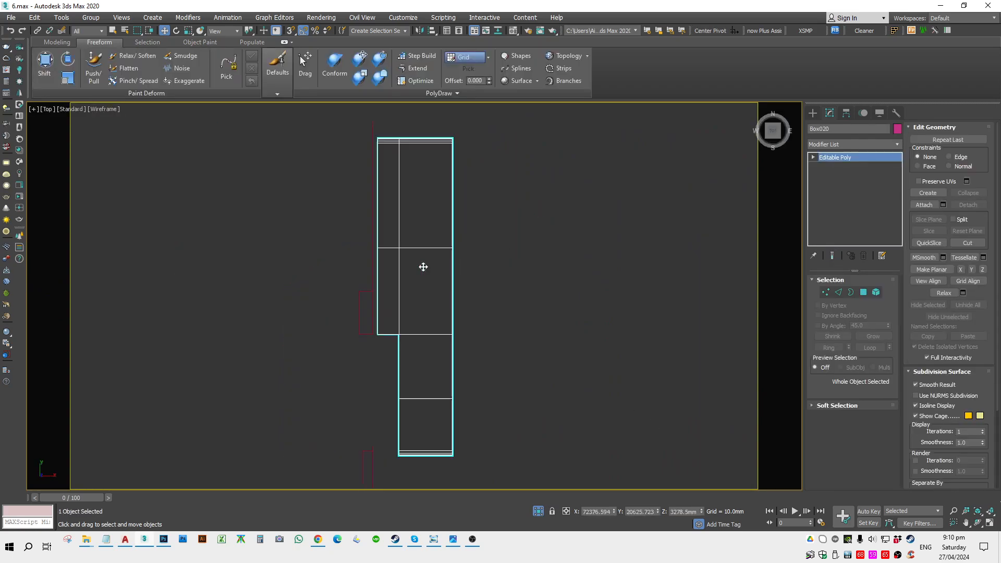
left_click(387, 125)
left_click(402, 140)
left_click(827, 293)
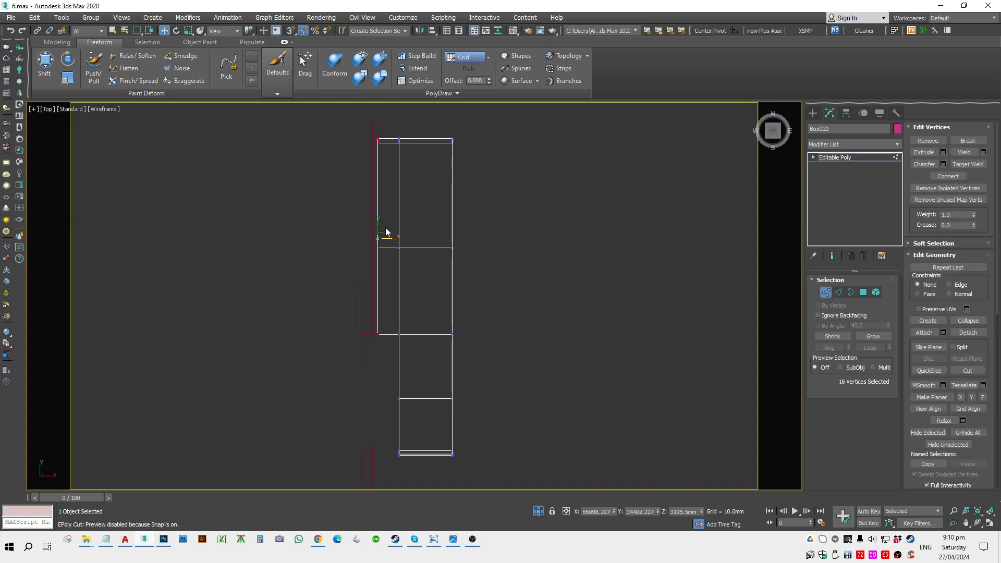
left_click_drag(388, 241, 365, 121)
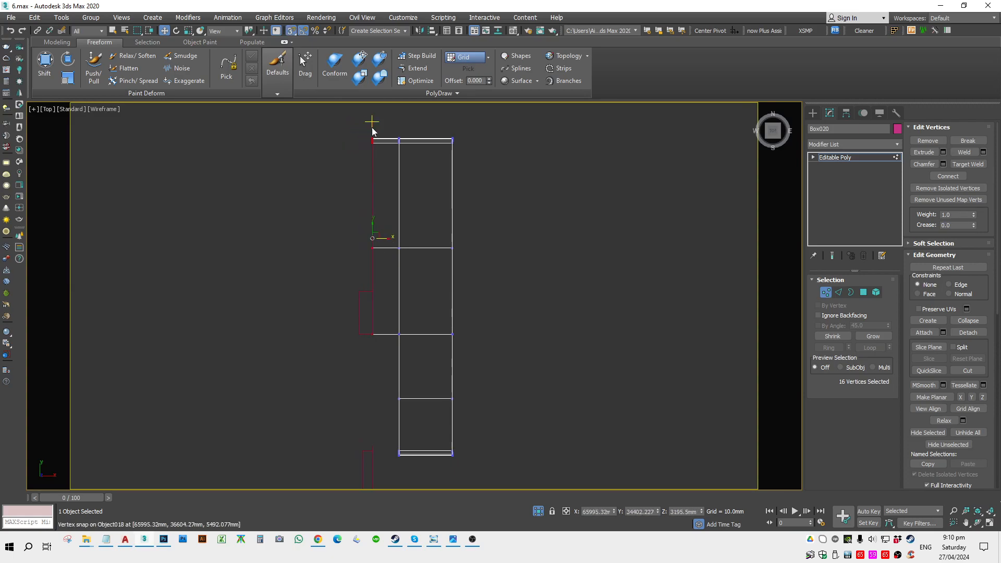
Finish editing the slab's vertices, restore shaded display and end isolation to show the whole model.
scroll(449, 227, "down", 4)
key("s")
key("1")
mouse_move(505, 284)
middle_mouse_down("alt")
mouse_move(439, 224)
mouse_move(476, 339)
mouse_move(538, 333)
mouse_move(477, 334)
middle_mouse_up("alt")
key("F3")
left_click(478, 355)
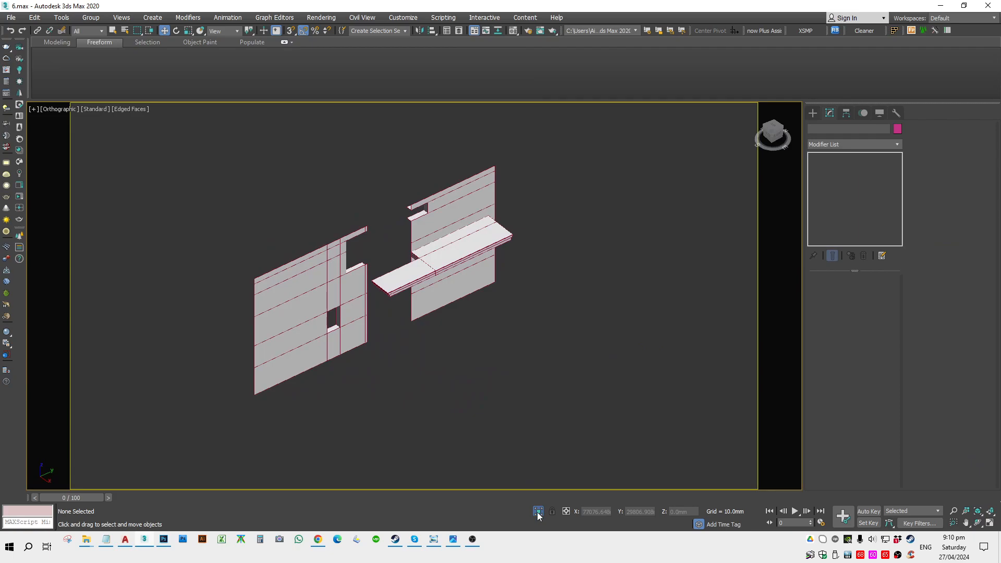
left_click(538, 512)
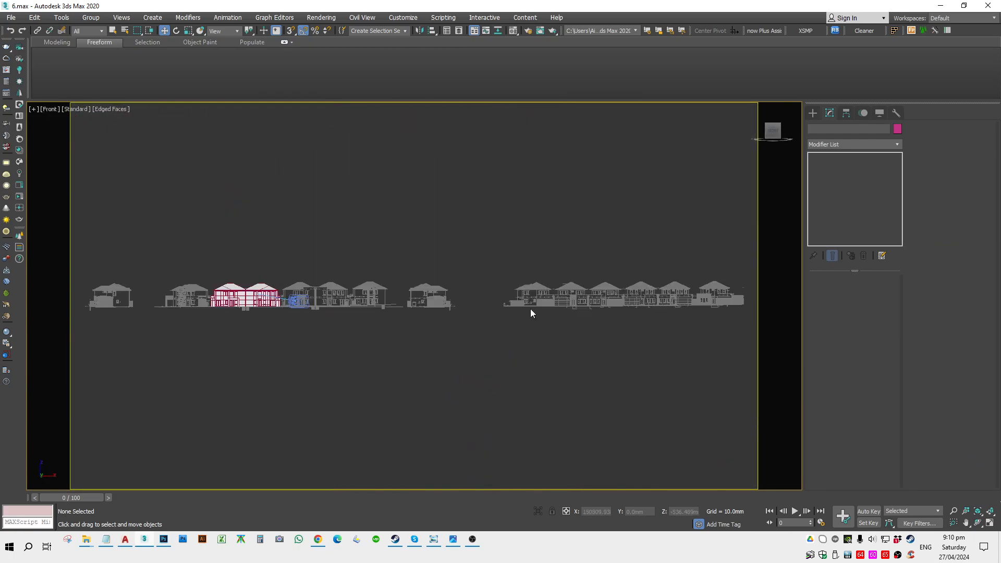
Examine the side extension and the duplex front against the elevation drawings in orthographic and front views.
scroll(365, 300, "up", 8)
middle_click_drag(360, 313, 354, 394, "alt")
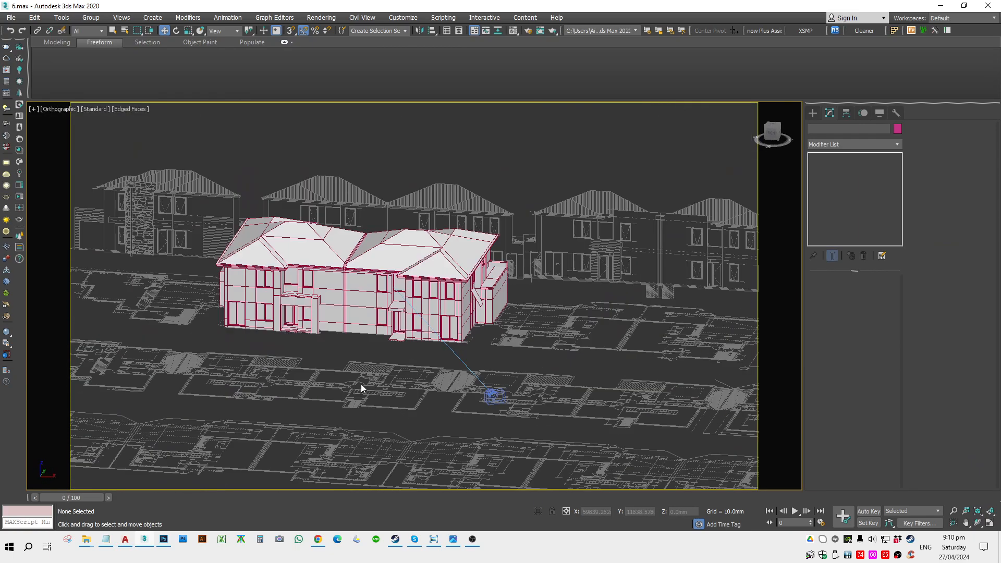
scroll(459, 316, "up", 3)
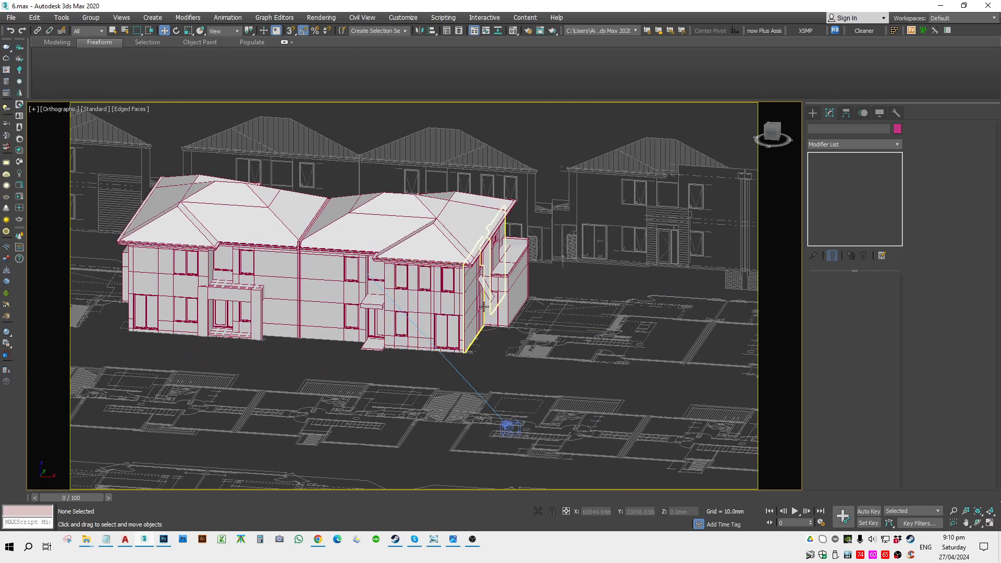
scroll(587, 321, "up", 2)
middle_click_drag(588, 321, 412, 321)
middle_click_drag(477, 193, 412, 247)
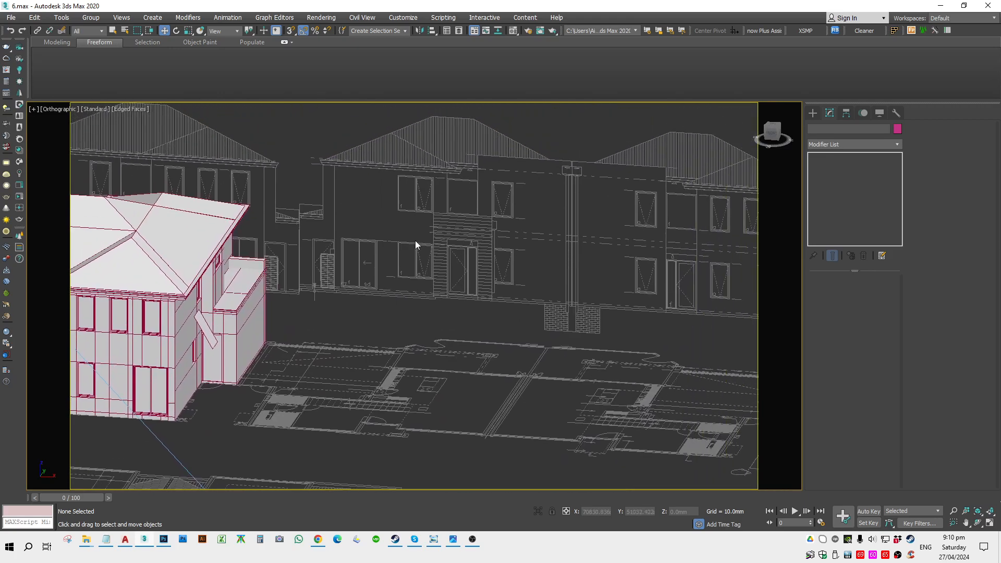
key("f")
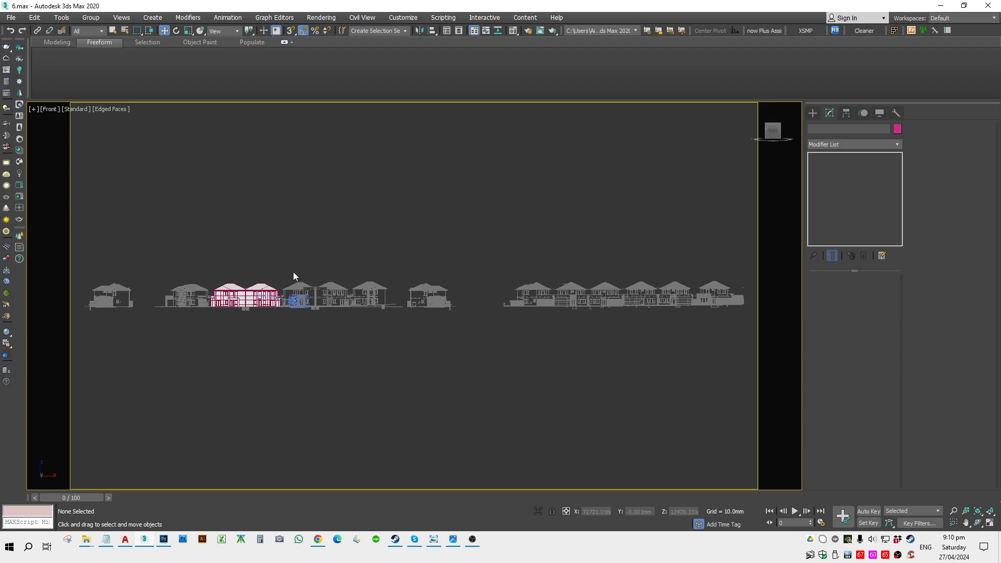
scroll(277, 307, "up", 6)
scroll(299, 355, "up", 2)
middle_click_drag(203, 314, 392, 288)
scroll(393, 288, "down", 2)
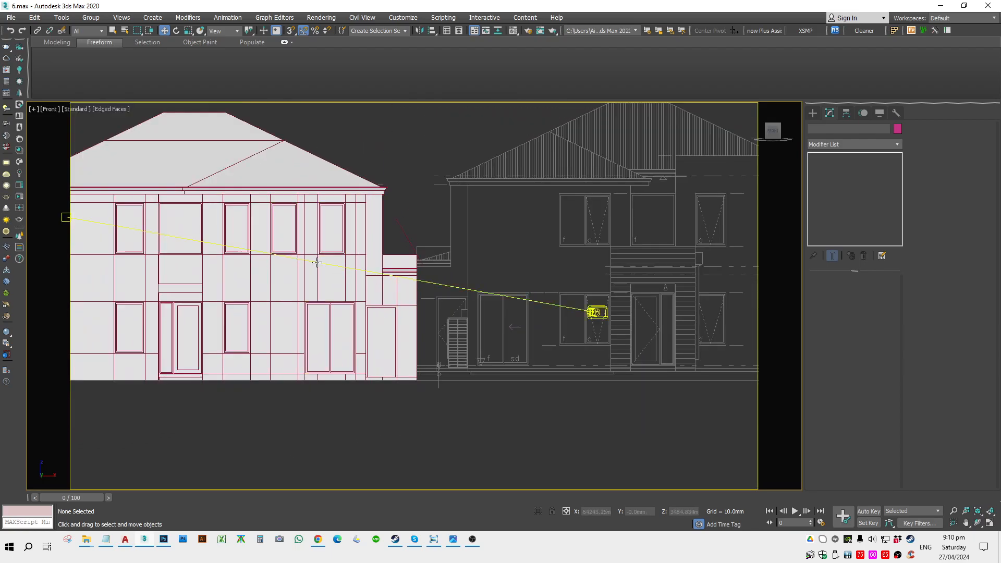
right_click(314, 281)
scroll(147, 336, "down", 4)
middle_click_drag(144, 337, 312, 347)
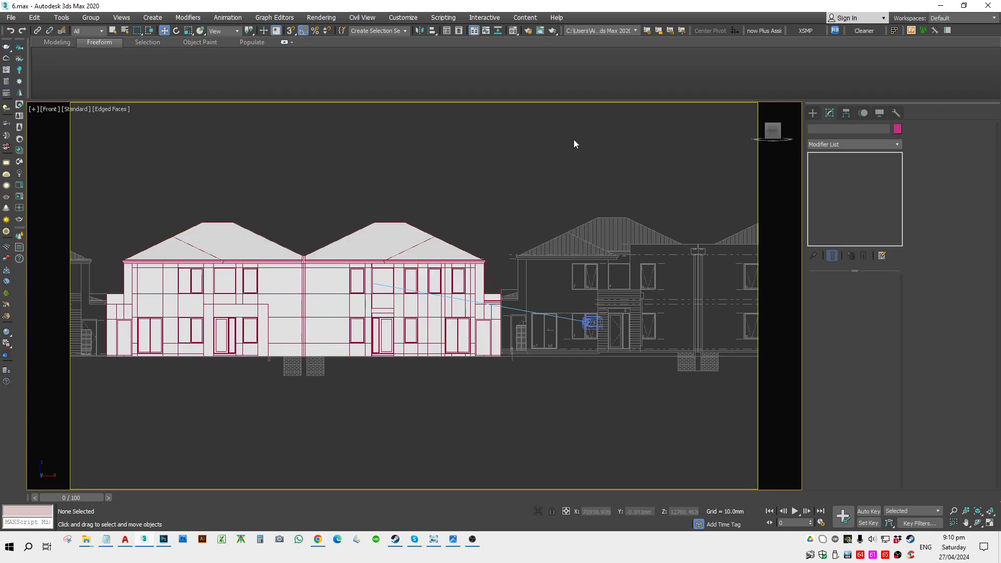
Check the front elevation drawing beside the extension and view the duplex through Corona Camera001.
scroll(615, 308, "up", 5)
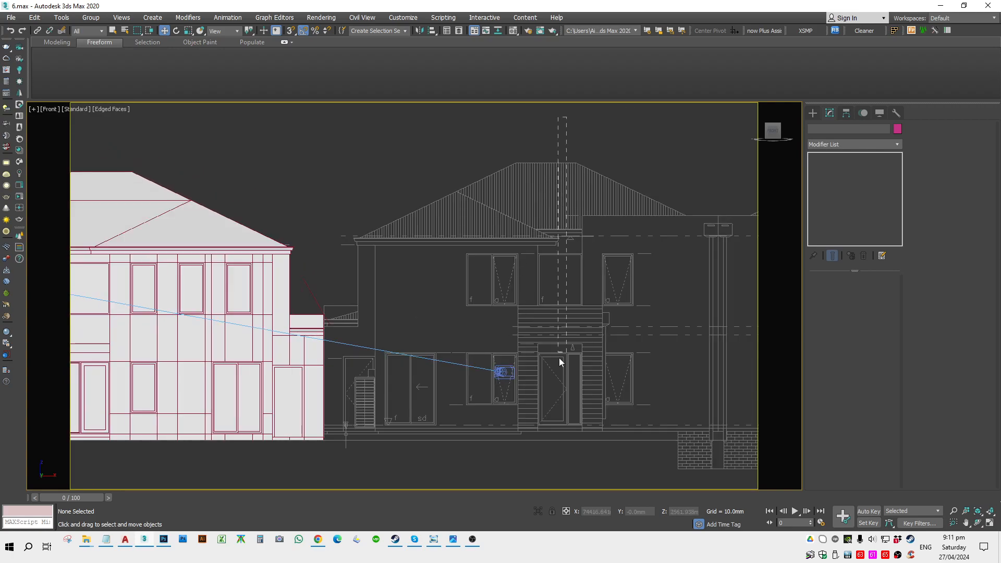
left_click_drag(288, 468, 288, 467)
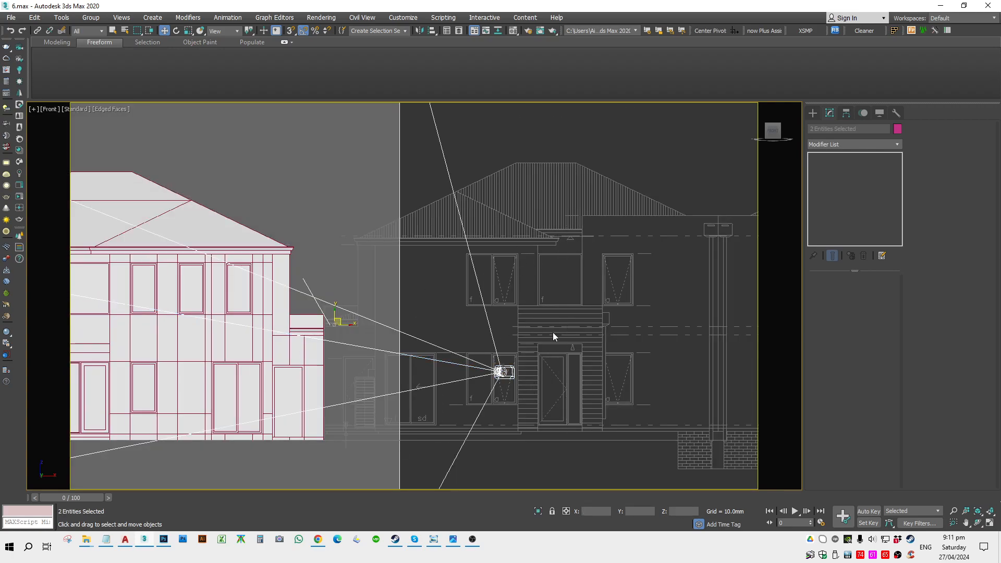
left_click(562, 266)
key("c")
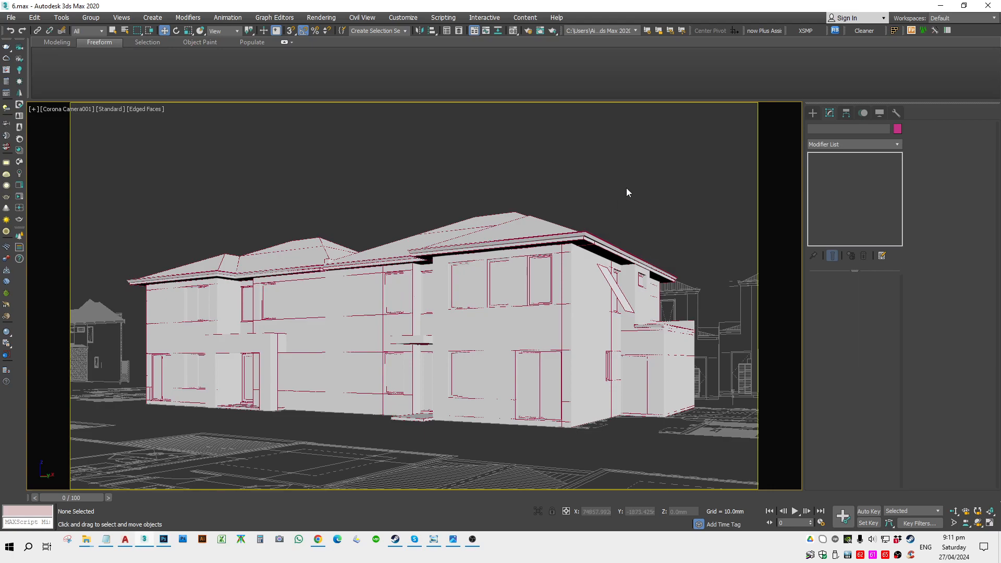
Select the tilted plane above the side extension and frame it in a front wireframe view.
left_click(624, 293)
key("d")
key("f")
key("z")
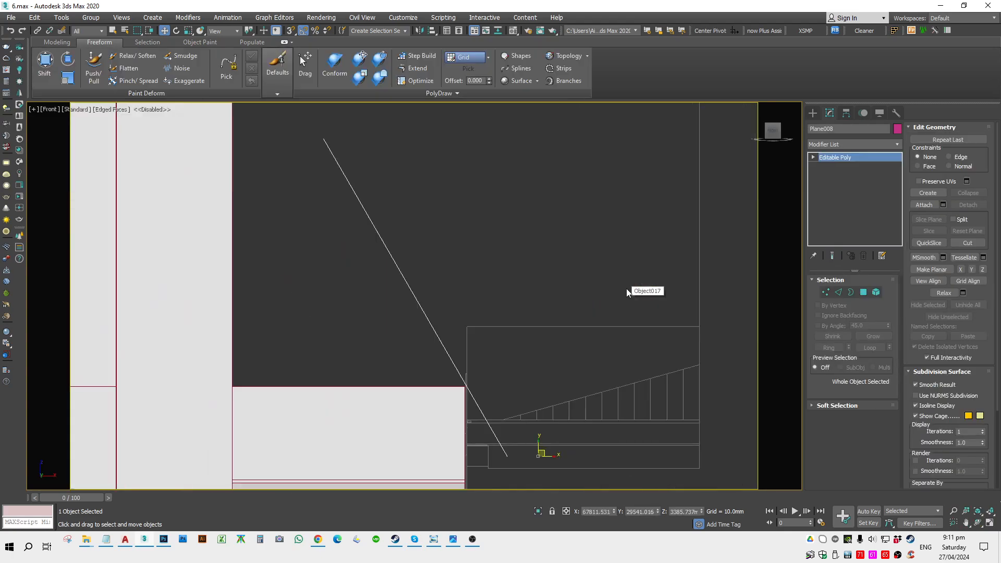
scroll(532, 295, "down", 6)
middle_click_drag(532, 299, 515, 315, "alt")
key("f")
key("F3")
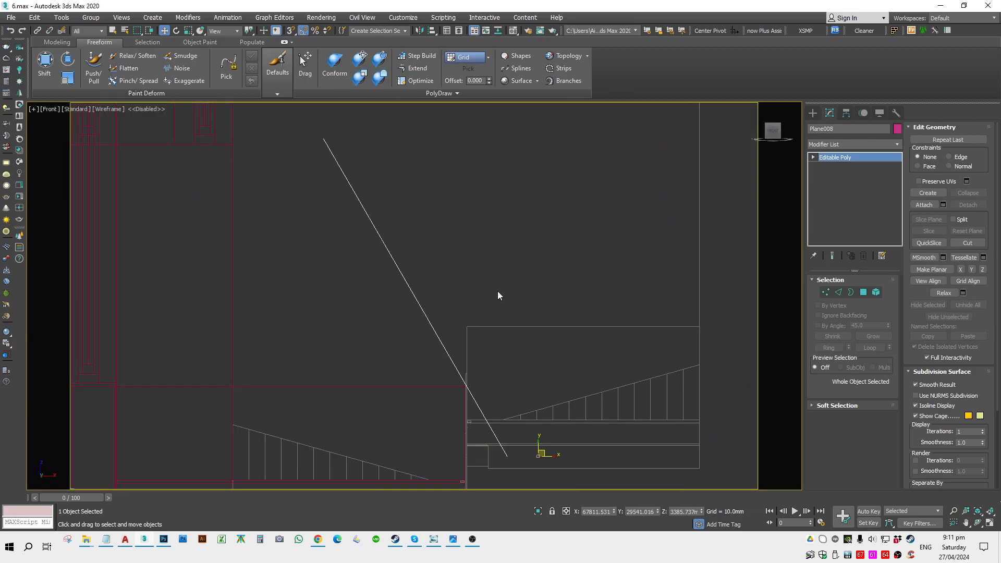
Move the tilted plane over the extension's sloped roof outline in the front elevation and lock the selection.
key("1")
key("alt+c")
scroll(455, 320, "down", 2)
key("1")
left_click_drag(484, 361, 434, 368)
scroll(414, 380, "up", 8)
key("space")
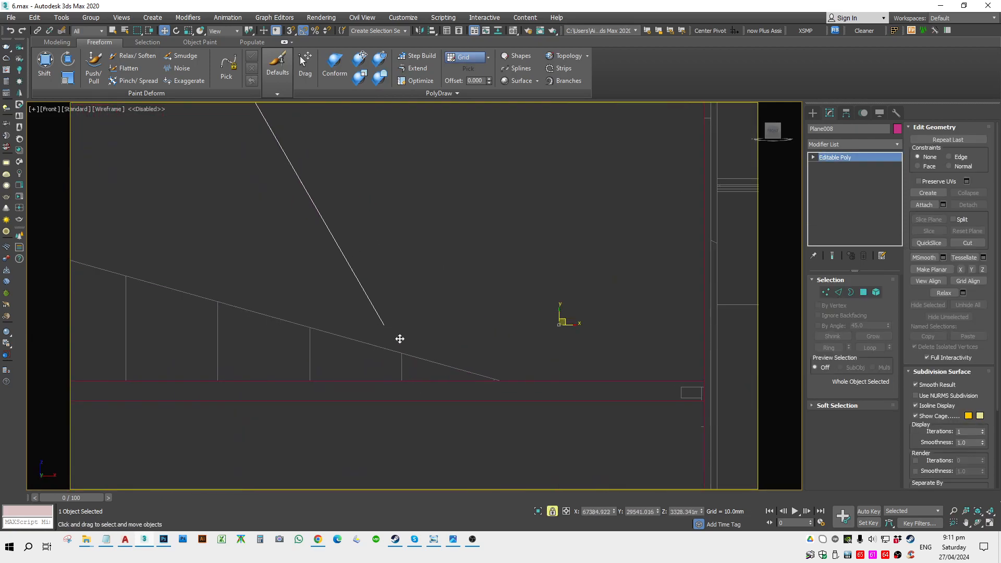
Center the tilted plane's pivot on the object.
left_click(848, 112)
left_click(853, 185)
left_click(853, 239)
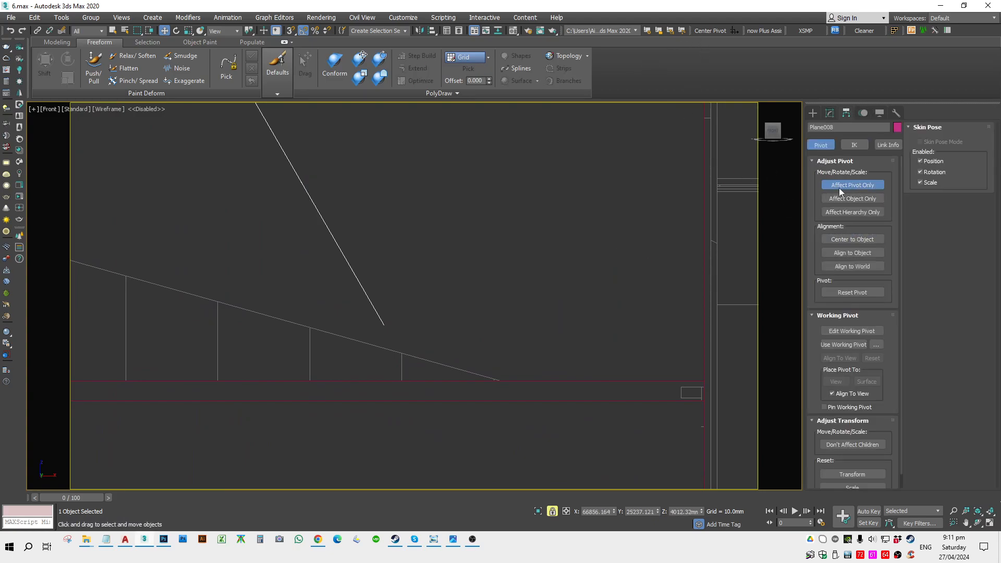
left_click(843, 185)
Move the plane with snapping so its lower end meets the low end of the extension's drawn roof slope.
middle_click_drag(486, 302, 489, 317)
scroll(404, 239, "down", 5)
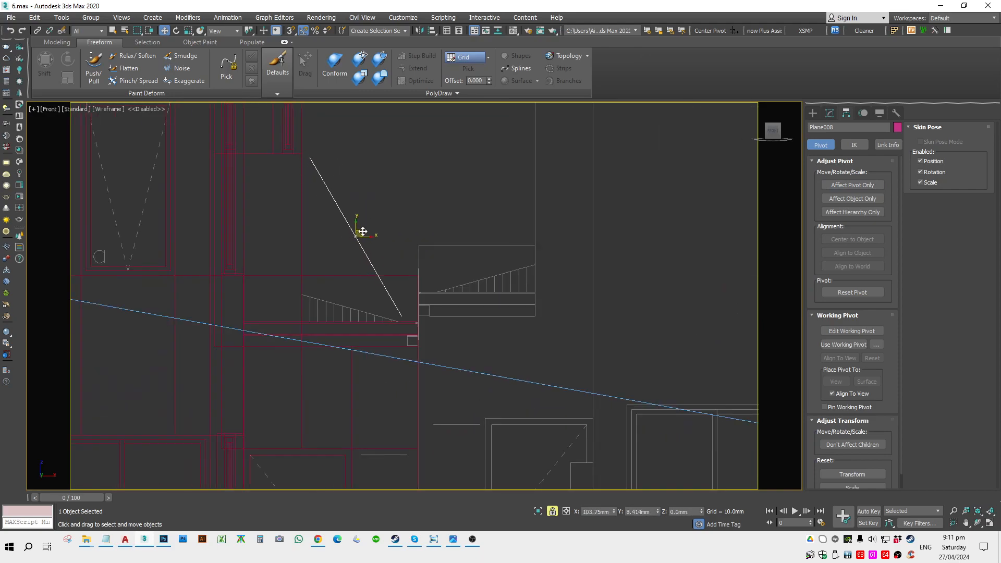
scroll(394, 318, "up", 5)
scroll(409, 322, "down", 5)
scroll(344, 193, "up", 2)
scroll(347, 222, "up", 2)
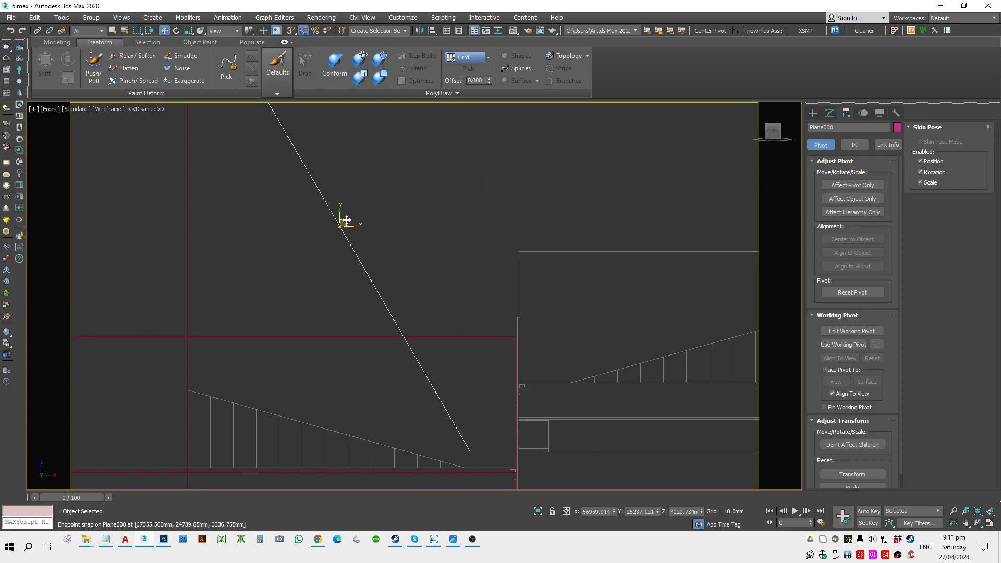
left_click_drag(346, 219, 358, 192)
key("space")
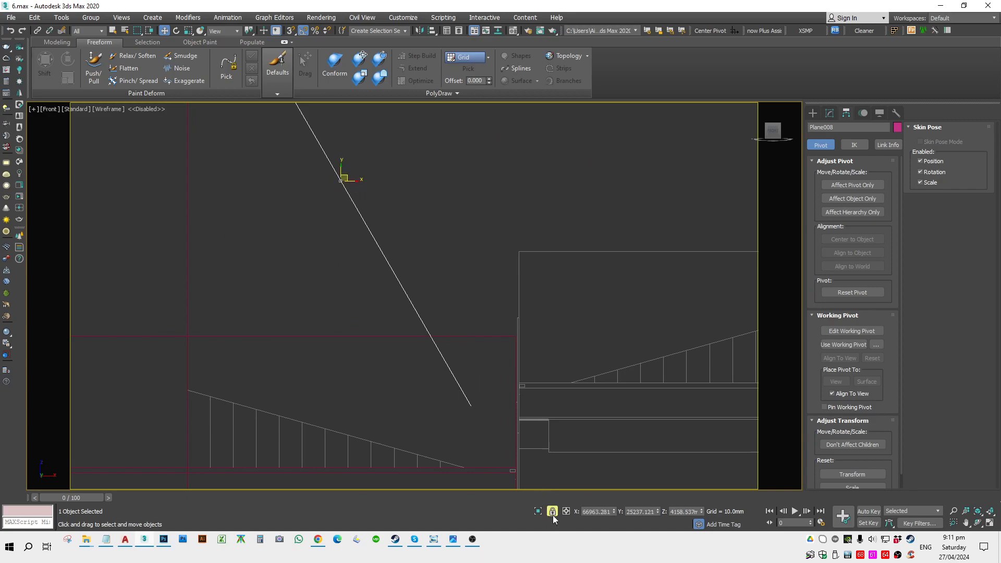
key("s")
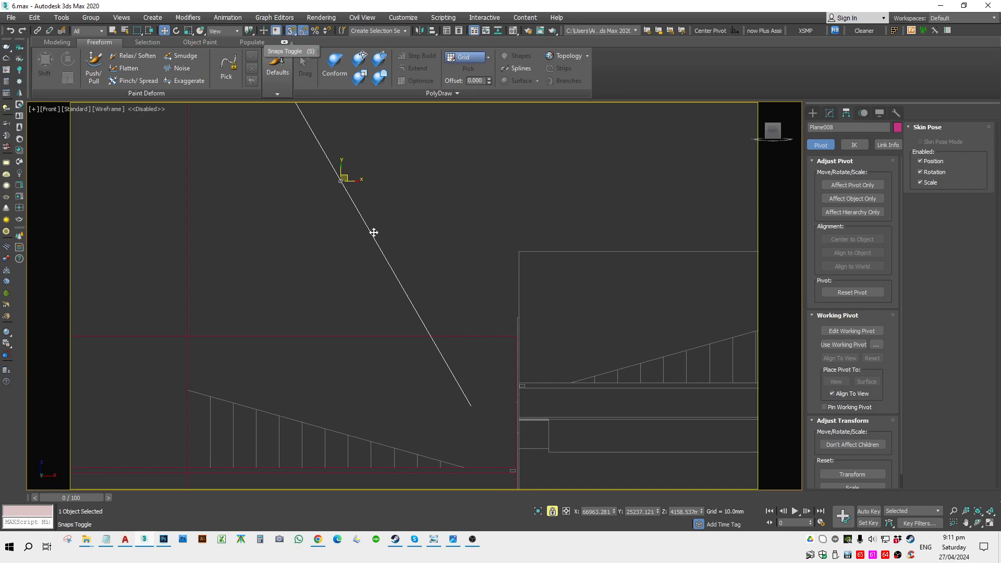
left_click_drag(471, 406, 463, 460)
scroll(459, 392, "down", 4)
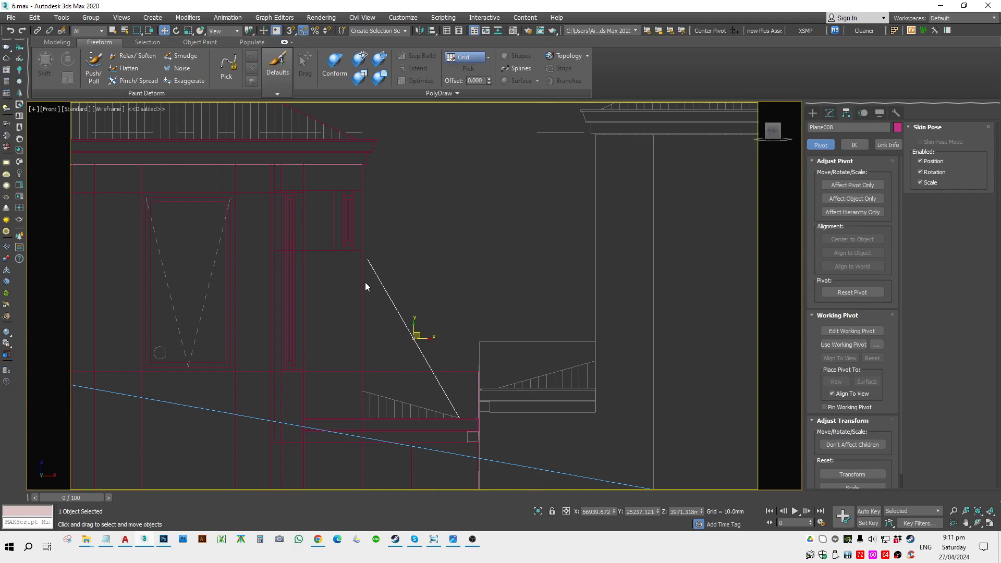
Move the plane's upper vertices down to the top of the drawn roof slope at the house wall.
key("1")
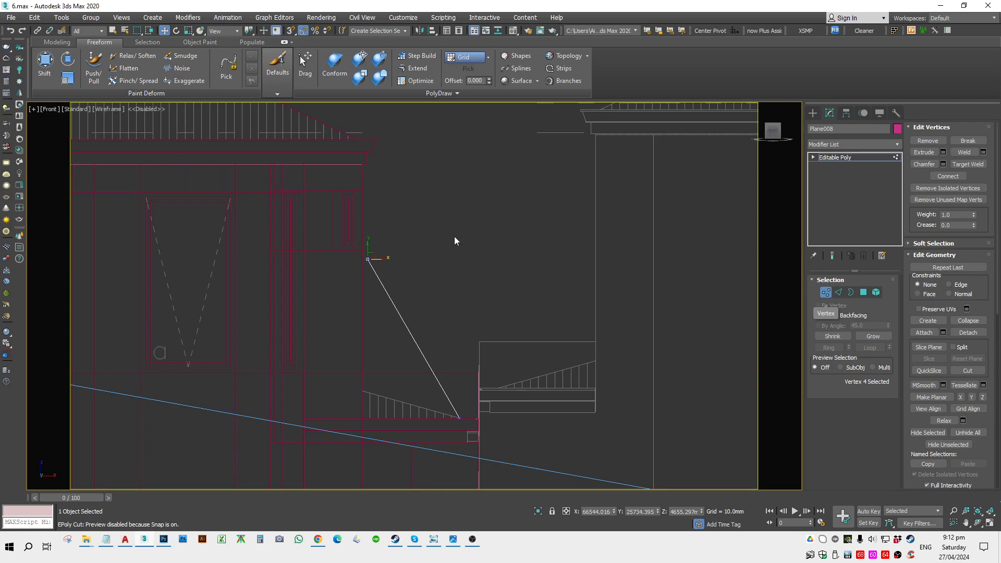
left_click_drag(370, 256, 361, 390)
scroll(370, 408, "up", 4)
middle_click_drag(371, 408, 364, 457, "alt")
scroll(368, 438, "down", 5)
key("1")
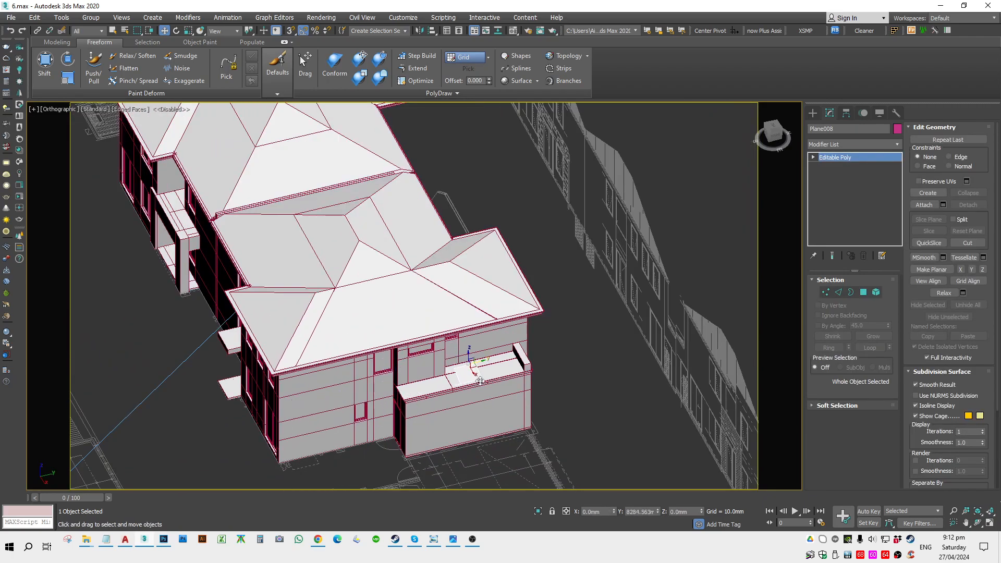
Inspect the sloped plane's position above the flat slab in shaded, front and wireframe views.
scroll(454, 371, "up", 4)
middle_click_drag(453, 371, 524, 359, "alt")
scroll(483, 390, "up", 3)
key("f")
key("z")
key("F3")
scroll(453, 294, "down", 8)
scroll(443, 292, "up", 5)
key("F3")
middle_click_drag(446, 290, 414, 339, "alt")
Extrude the sloped plane's front-facing side edge straight down to form a shallow vertical side face.
key("2")
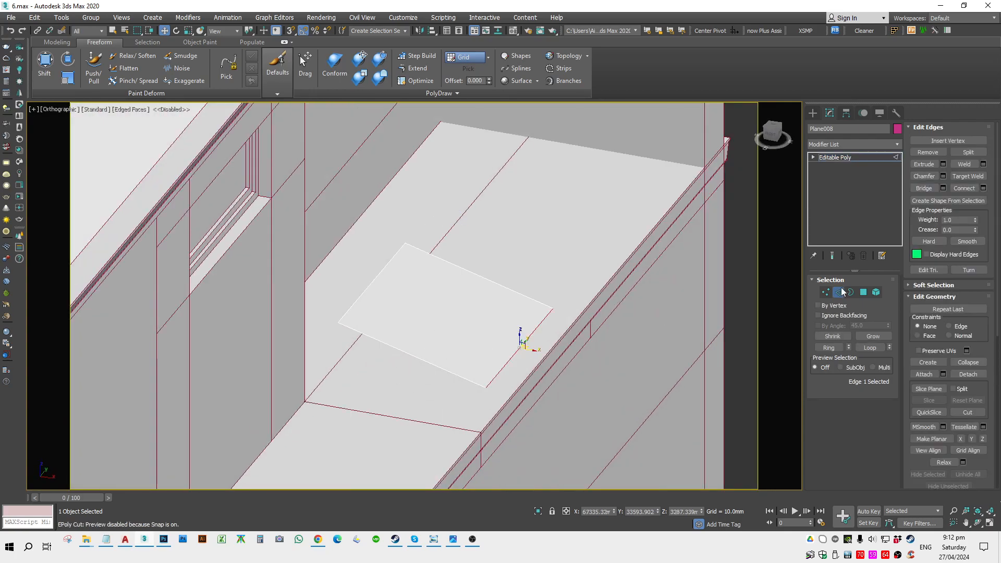
left_click(433, 365)
middle_click_drag(432, 365, 425, 355, "alt")
left_click_drag(411, 343, 433, 349, "shift")
middle_click_drag(434, 345, 405, 379, "alt")
scroll(433, 328, "up", 4)
left_click_drag(364, 323, 366, 336)
key("F3")
middle_click_drag(380, 342, 405, 338)
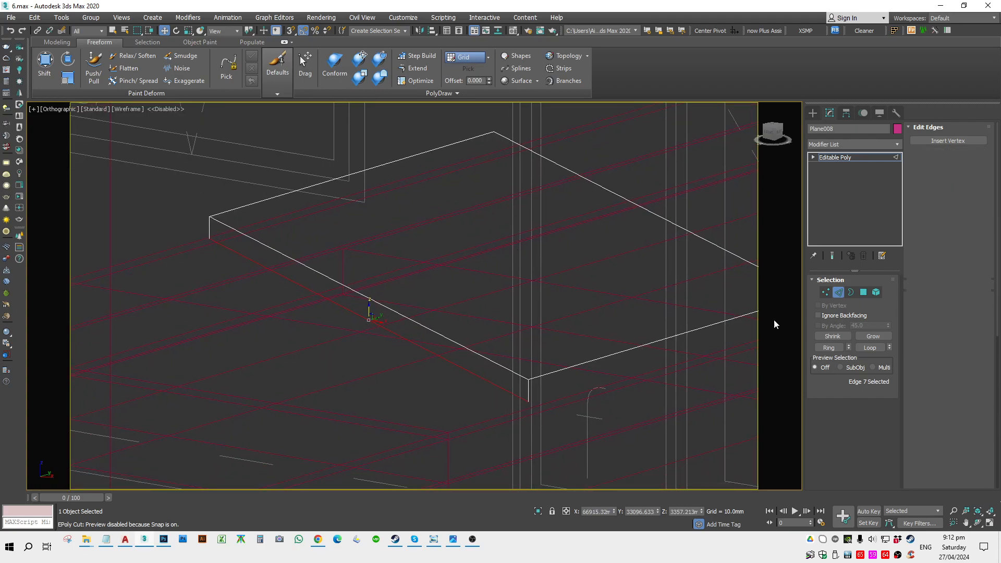
Remove the new side face's bottom vertex at the slope's low end to make the face triangular.
left_click(826, 292)
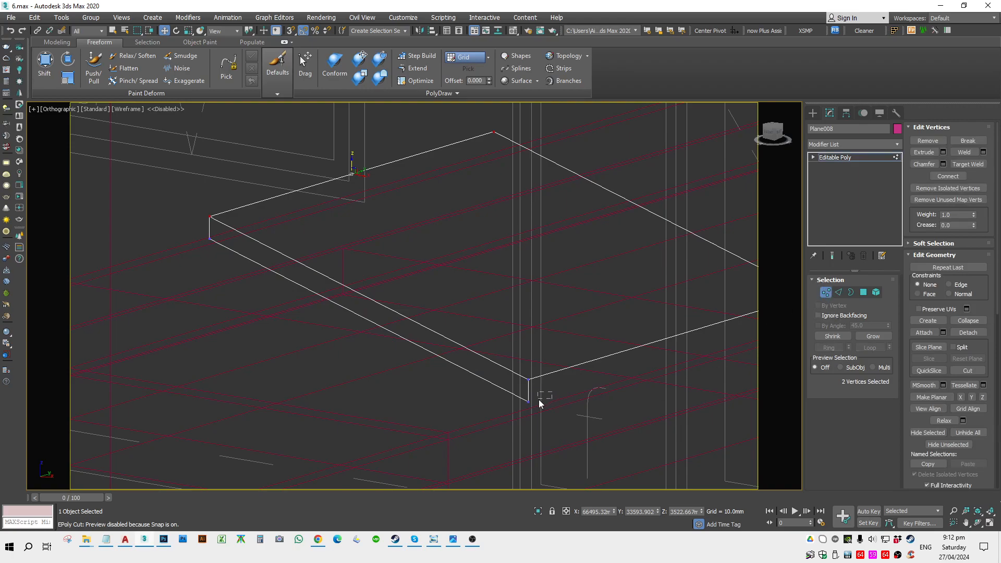
left_click_drag(518, 414, 519, 414)
key("BackSpace")
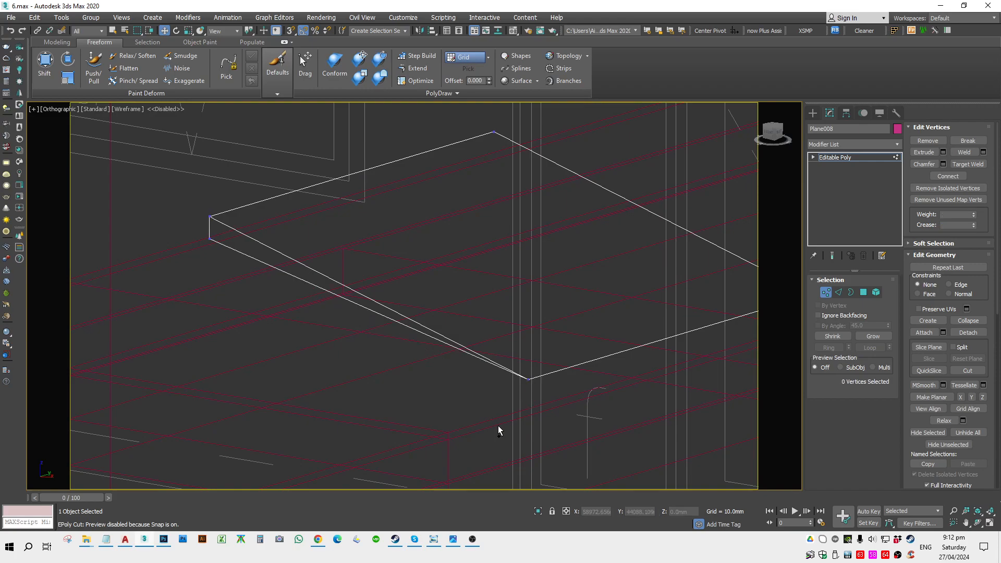
middle_click_drag(428, 379, 443, 372)
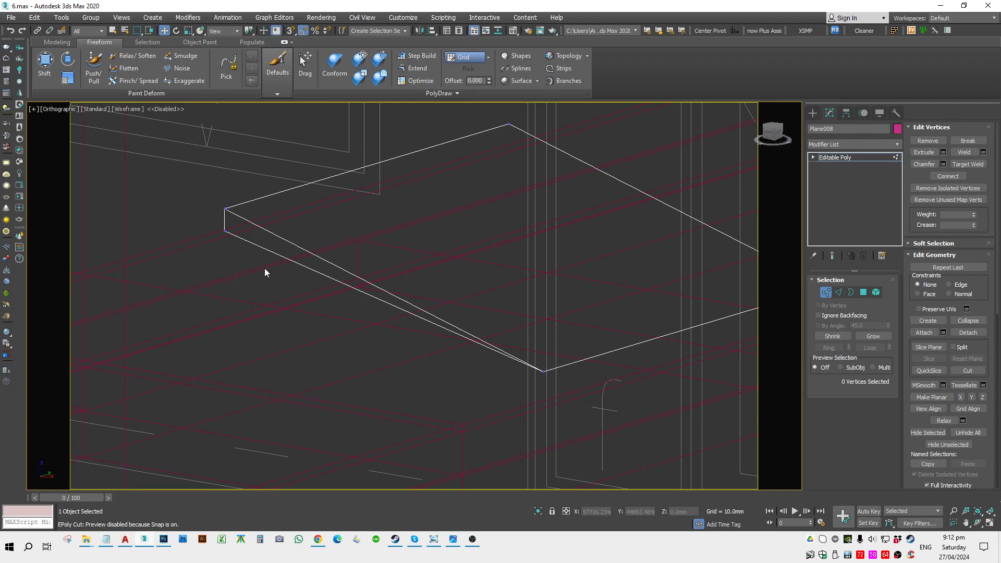
Lower the triangular side face's bottom vertex to the height of the slope's low end.
scroll(249, 245, "up", 3)
left_click(203, 209)
scroll(161, 236, "down", 3)
mouse_move(178, 212)
left_mouse_down()
mouse_move(243, 304)
mouse_move(402, 323)
left_mouse_up()
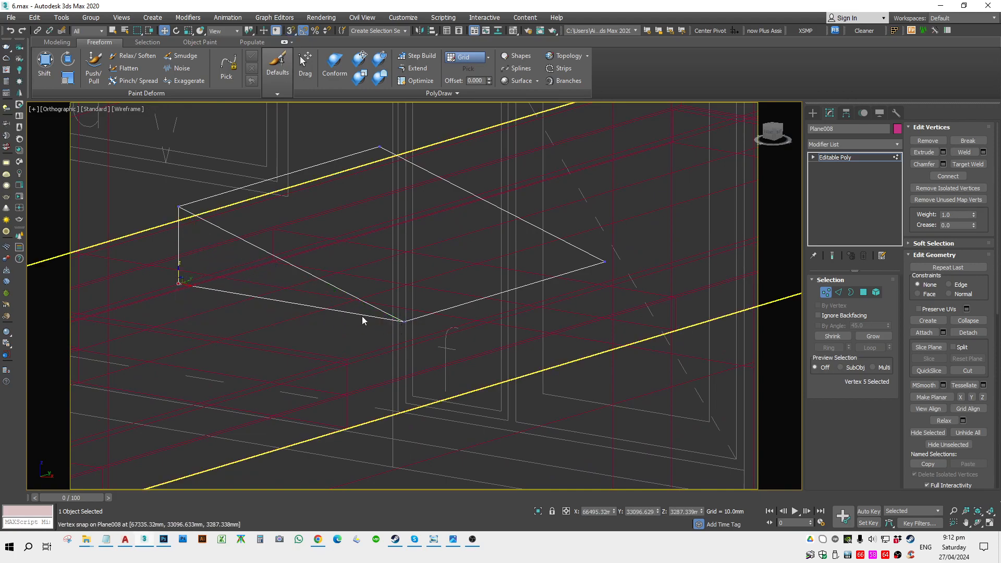
Move that bottom vertex outward along the wall in the plan so the side face tilts into a hip end.
key("F3")
scroll(362, 316, "down", 3)
mouse_move(333, 323)
middle_mouse_down()
mouse_move(288, 344)
mouse_move(380, 331)
mouse_move(281, 338)
mouse_move(285, 326)
middle_mouse_up()
key("1")
key("1")
left_click(295, 305)
key("t")
key("F3")
scroll(399, 295, "up", 5)
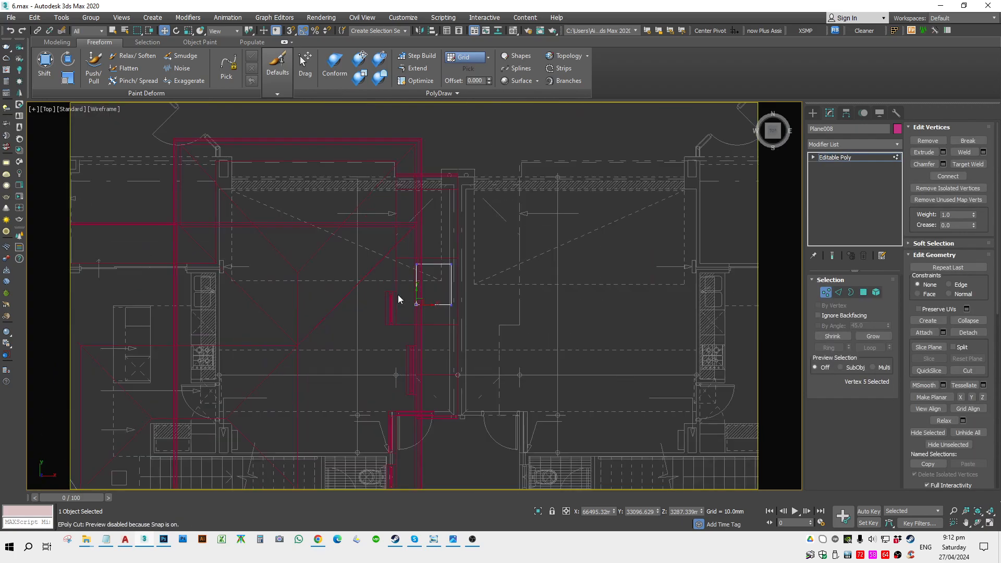
scroll(420, 262, "down", 3)
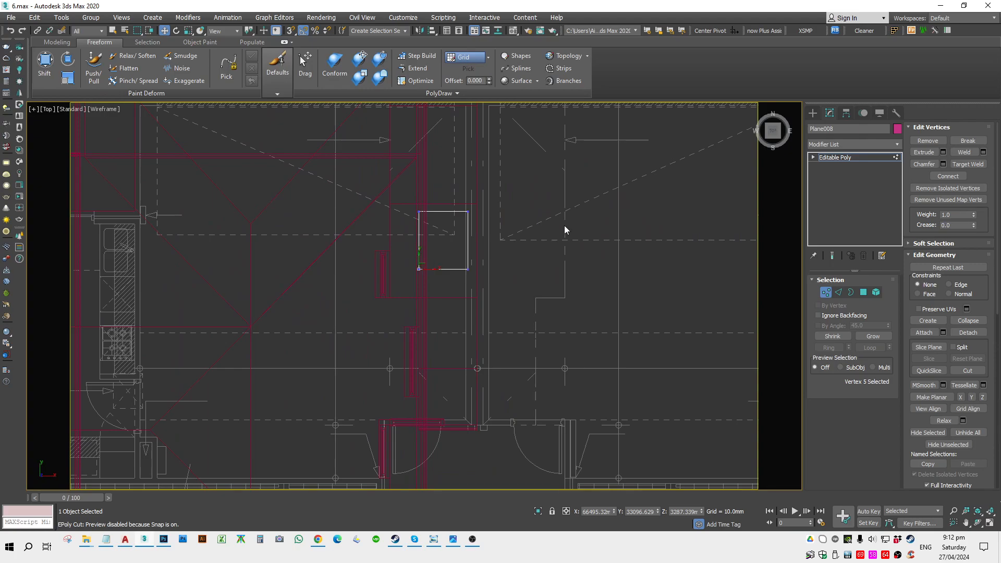
scroll(428, 264, "up", 2)
left_click_drag(416, 260, 418, 286)
key("F3")
scroll(421, 285, "down", 5)
Reposition the hip end's vertices with snapping so its base follows the front edge of the flat slab.
key("1")
middle_click_drag(445, 296, 366, 244, "alt")
scroll(442, 270, "up", 3)
left_click_drag(447, 239, 312, 250)
middle_click_drag(305, 269, 282, 323, "alt")
scroll(280, 294, "up", 2)
key("1")
left_click_drag(284, 286, 259, 313)
key("s")
key("s")
left_click(284, 293)
key("s")
left_click_drag(278, 303, 276, 252)
key("s")
left_click_drag(277, 238, 316, 240)
Stretch the roof plane's far-end vertices along the slab to the raised end wall.
left_click_drag(331, 220, 382, 373)
left_click_drag(365, 268, 689, 285)
key("s")
middle_click_drag(475, 315, 568, 337, "alt")
scroll(533, 336, "down", 3)
scroll(487, 344, "up", 3)
key("alt+c")
Move the roof's far end edge back to line up with the step in the house wall.
key("2")
scroll(568, 337, "down", 3)
middle_click_drag(637, 368, 495, 357)
scroll(372, 359, "up", 2)
scroll(477, 359, "up", 2)
left_click_drag(690, 284, 689, 287)
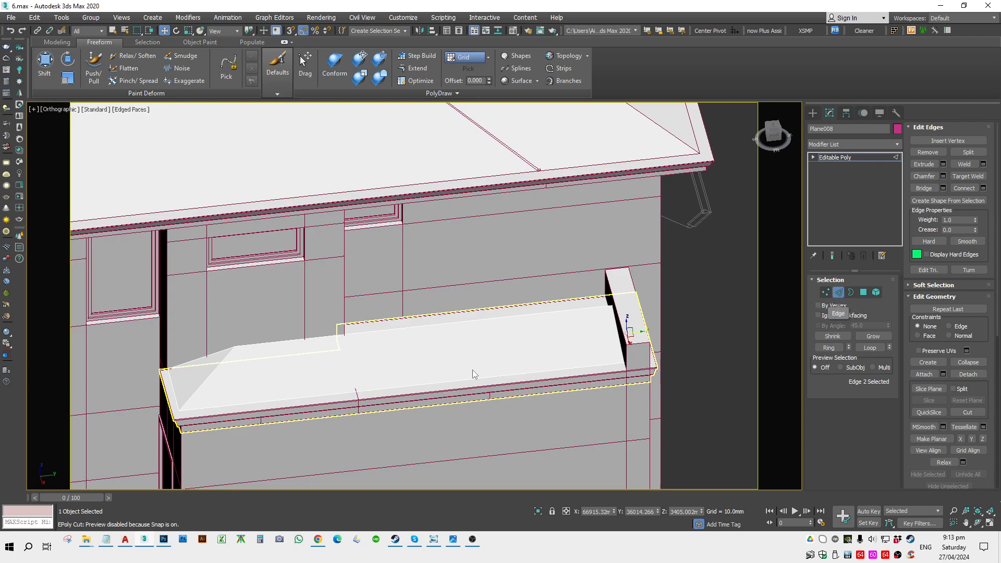
left_click(643, 331)
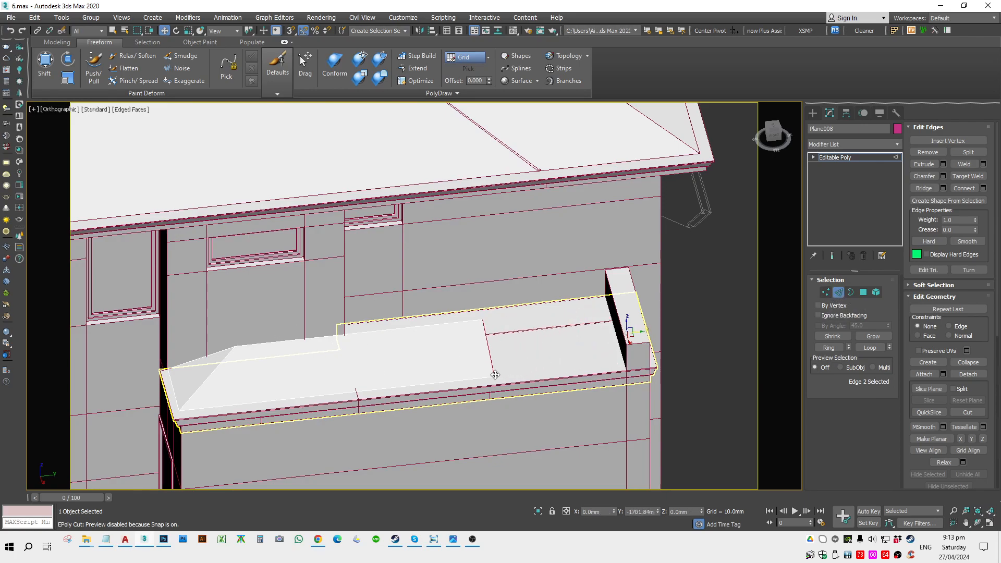
Extrude the far end edge along the slab from the wall step to the raised end wall.
left_click(347, 342)
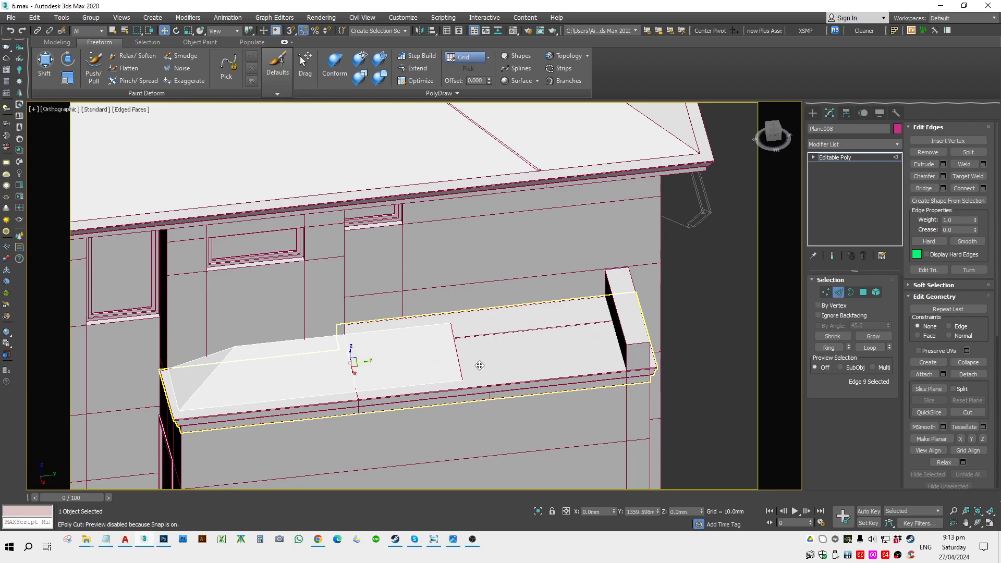
left_click(533, 355)
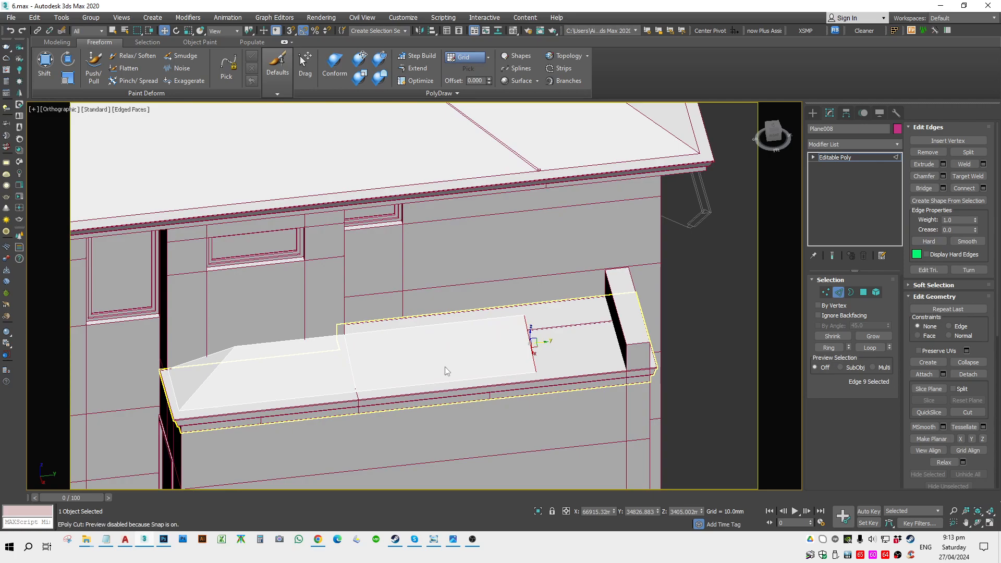
left_click_drag(547, 342, 622, 332)
Extrude the far roof section's upper edge toward the recessed house wall in the front view.
left_click(447, 322)
mouse_move(490, 345)
middle_mouse_down("alt")
mouse_move(398, 353)
mouse_move(533, 349)
middle_mouse_up("alt")
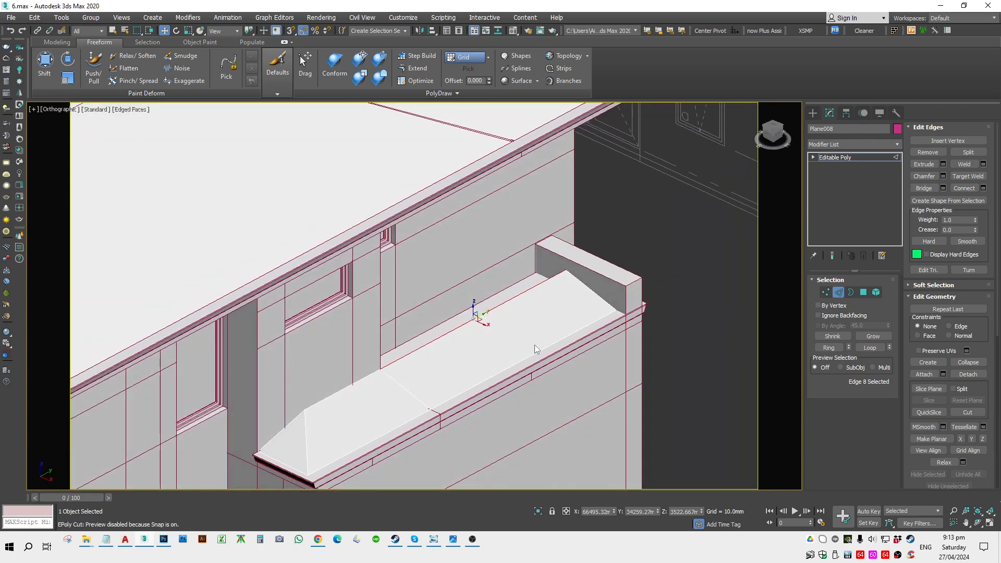
key("f")
key("F3")
scroll(397, 307, "up", 3)
left_click_drag(427, 285, 397, 268, "shift")
Snap the extruded edge to the recessed wall and raise it to continue the roof slope, then leave sub-object editing.
scroll(334, 279, "up", 3)
scroll(349, 269, "up", 2)
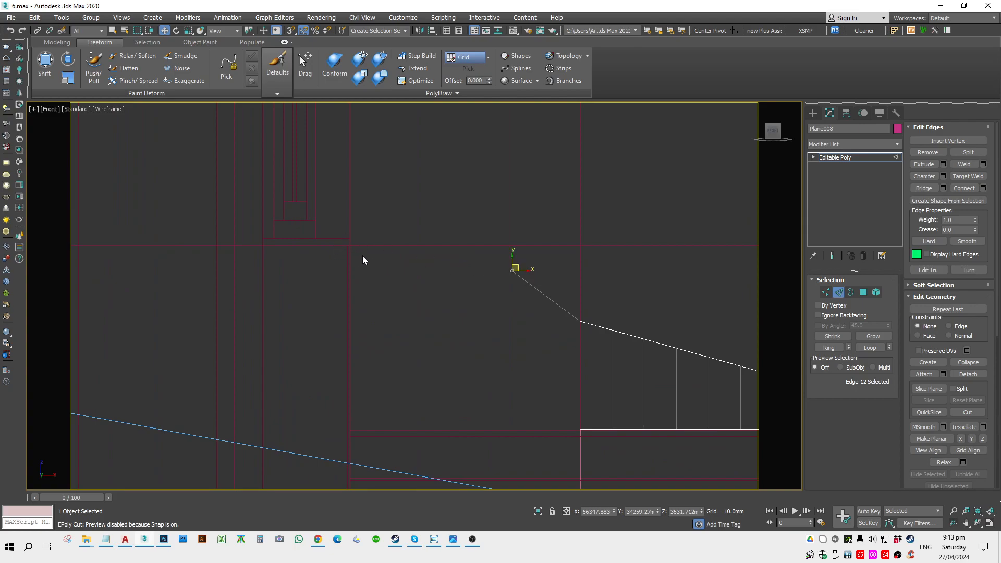
left_click_drag(528, 272, 357, 195)
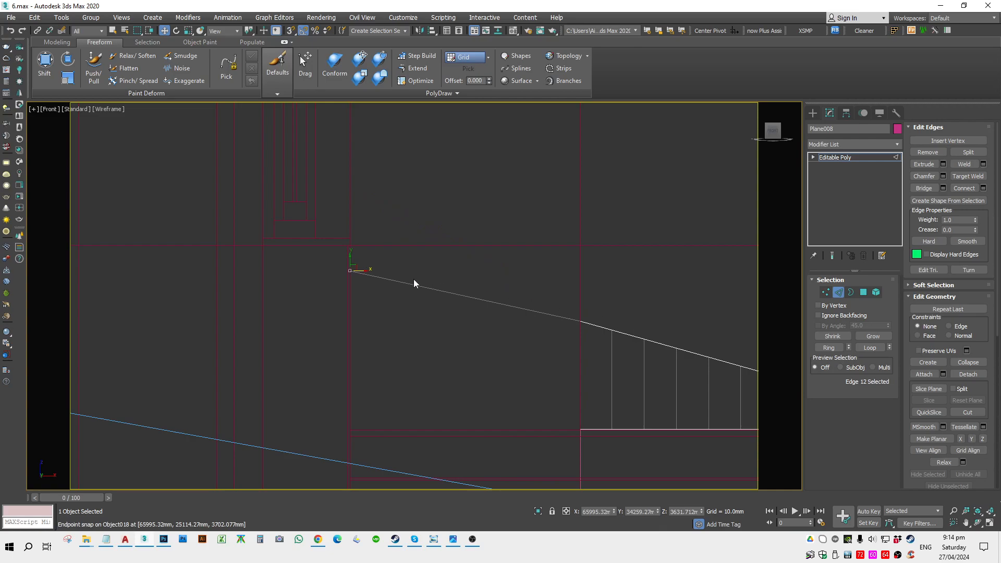
left_click_drag(351, 258, 354, 233)
scroll(334, 233, "down", 6)
key("F3")
middle_click_drag(519, 348, 454, 368, "alt")
scroll(455, 368, "down", 3)
key("1")
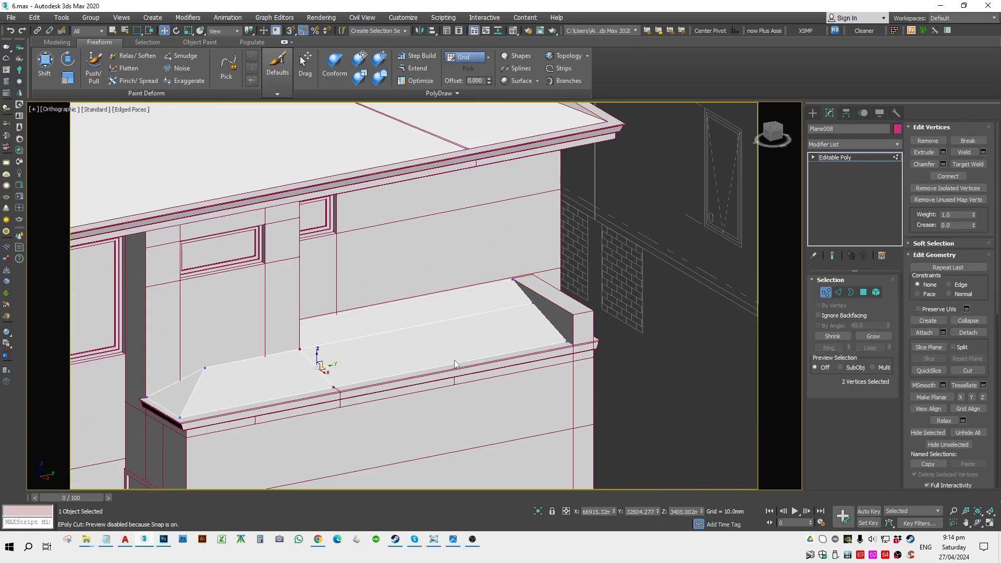
key("1")
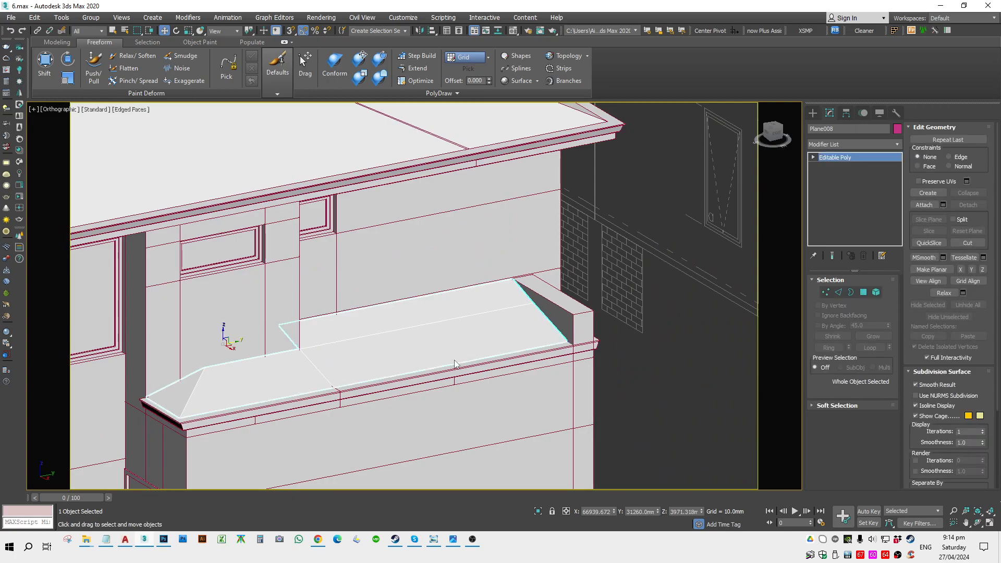
Review the side extension's roof on the whole model and examine the neighbouring house's front elevation.
key("alt+Tab")
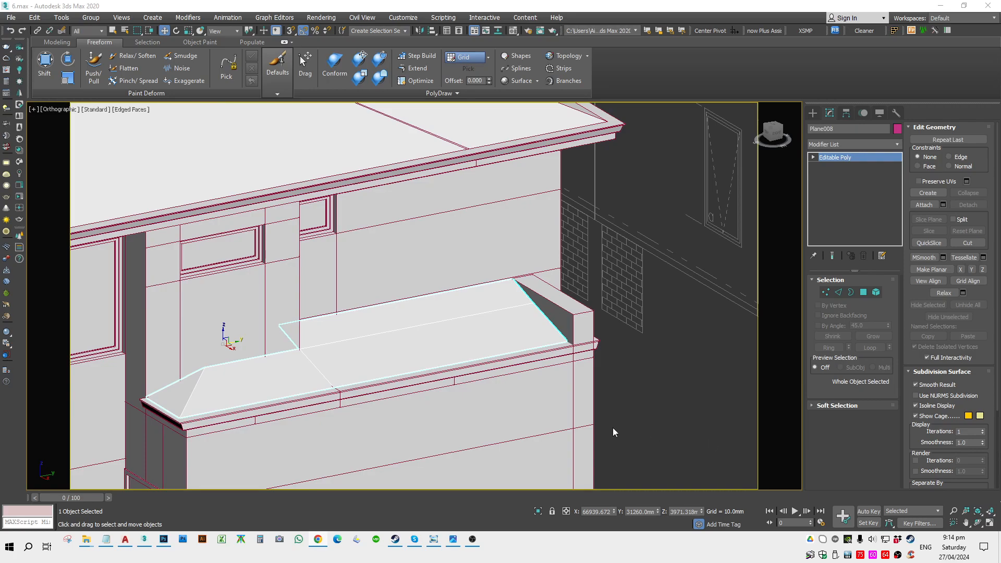
middle_click_drag(365, 419, 539, 370)
scroll(539, 371, "down", 4)
middle_click_drag(439, 395, 514, 407, "alt")
left_click(693, 444)
middle_click_drag(575, 463, 472, 393)
scroll(564, 378, "down", 4)
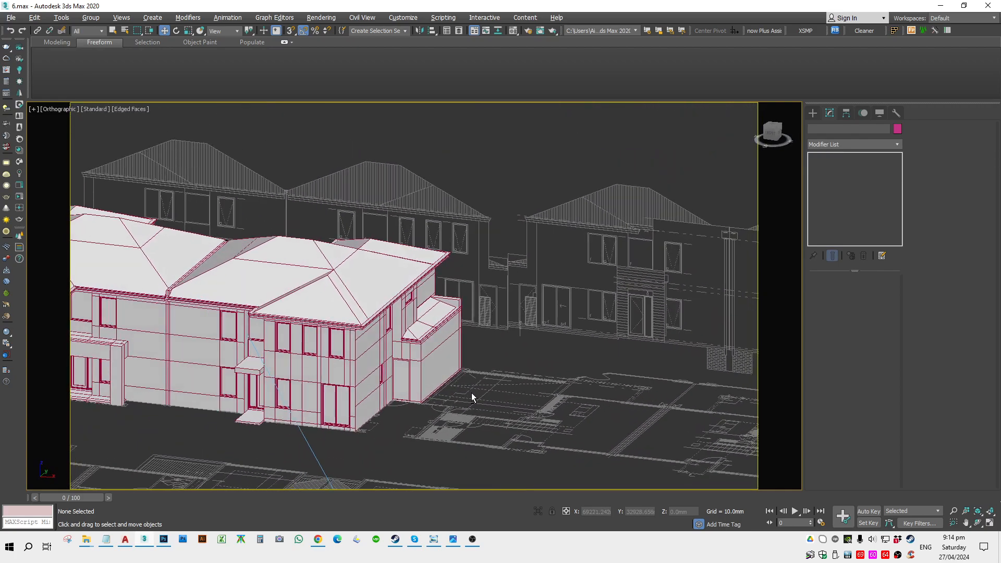
key("f")
key("z")
scroll(341, 301, "up", 2)
middle_click_drag(341, 301, 429, 356)
middle_click_drag(359, 354, 407, 339)
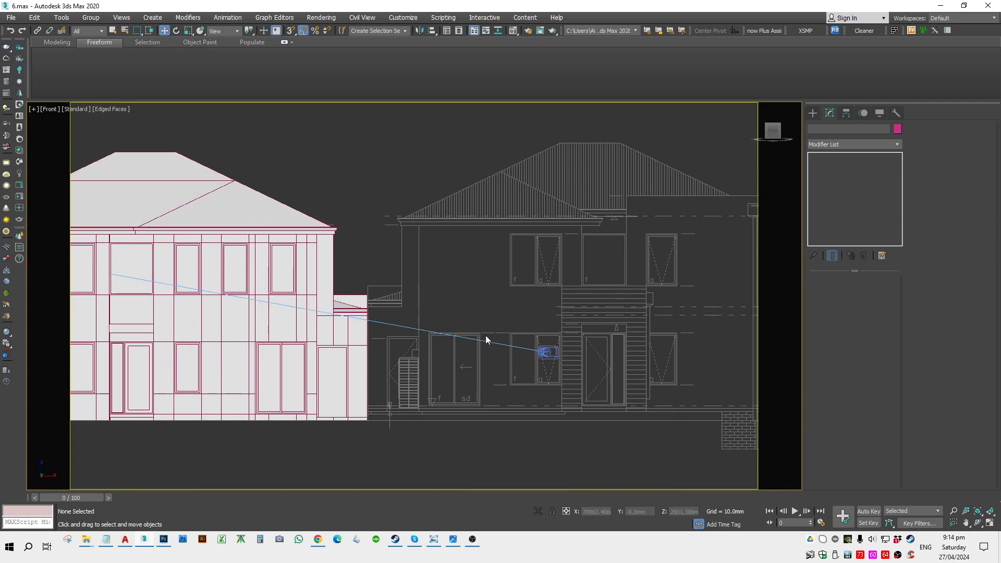
Draw a plane about 6.8 m tall and 2.3 m wide over the neighbouring house's front elevation.
left_click(813, 113)
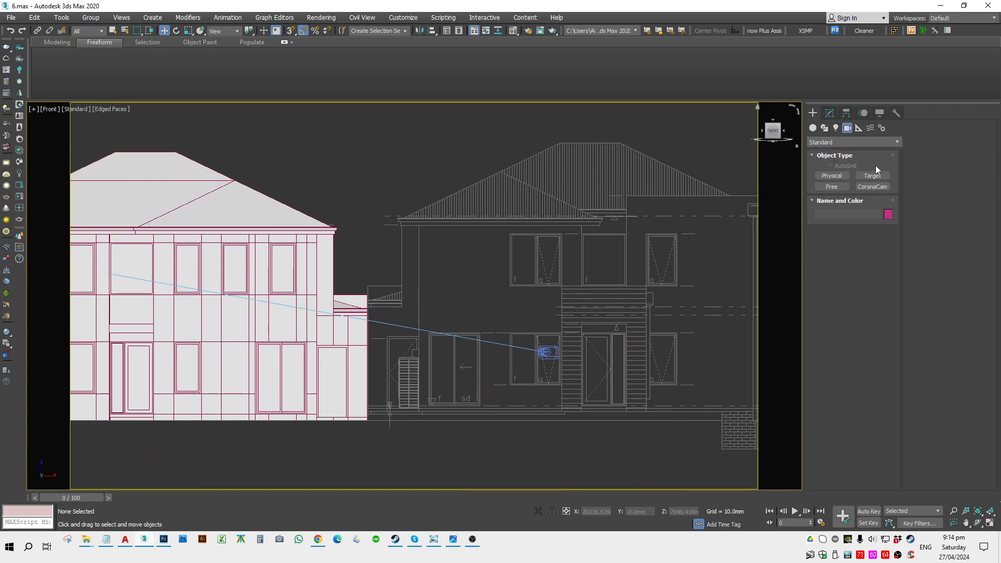
left_click(814, 128)
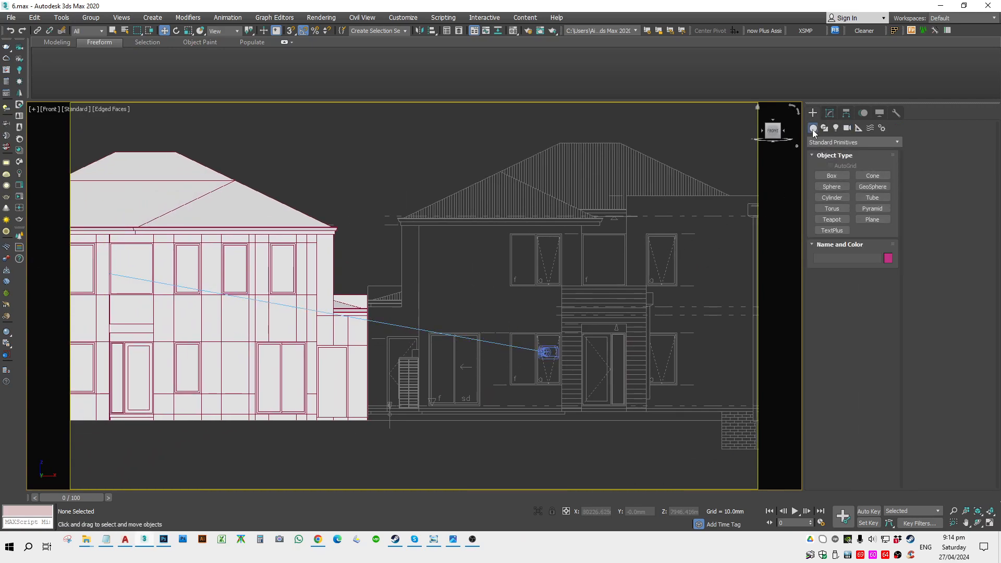
left_click(881, 219)
left_click_drag(426, 205, 506, 437)
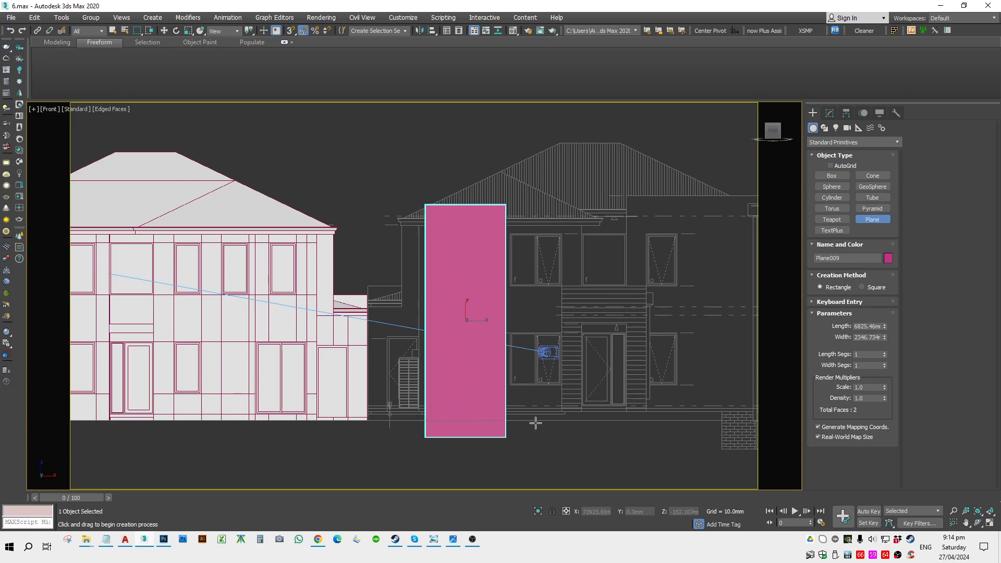
Raise the new plane slightly and convert it to an Editable Poly.
right_click(554, 440)
left_click_drag(471, 315, 472, 310)
right_click(497, 277)
mouse_move(549, 392)
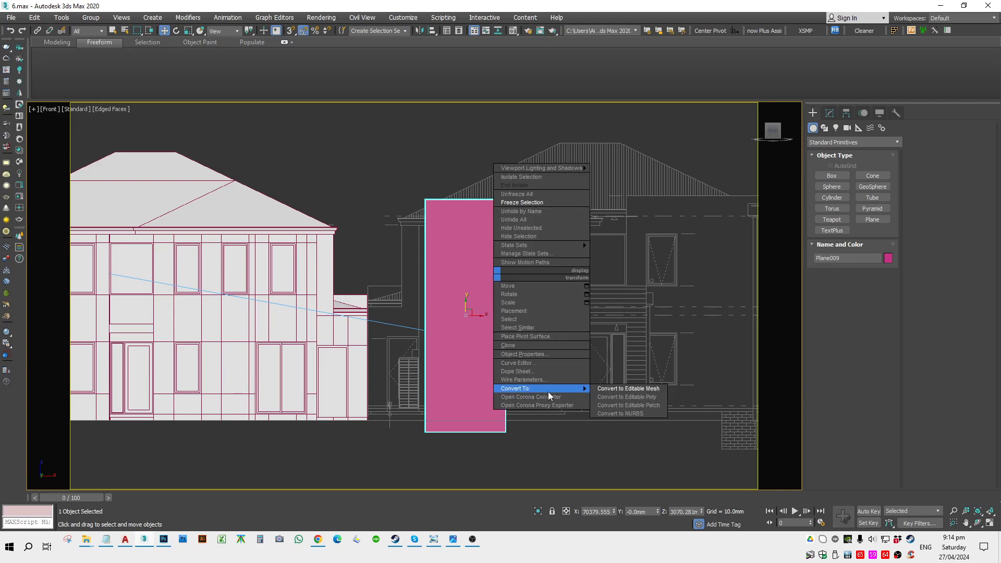
left_click(610, 399)
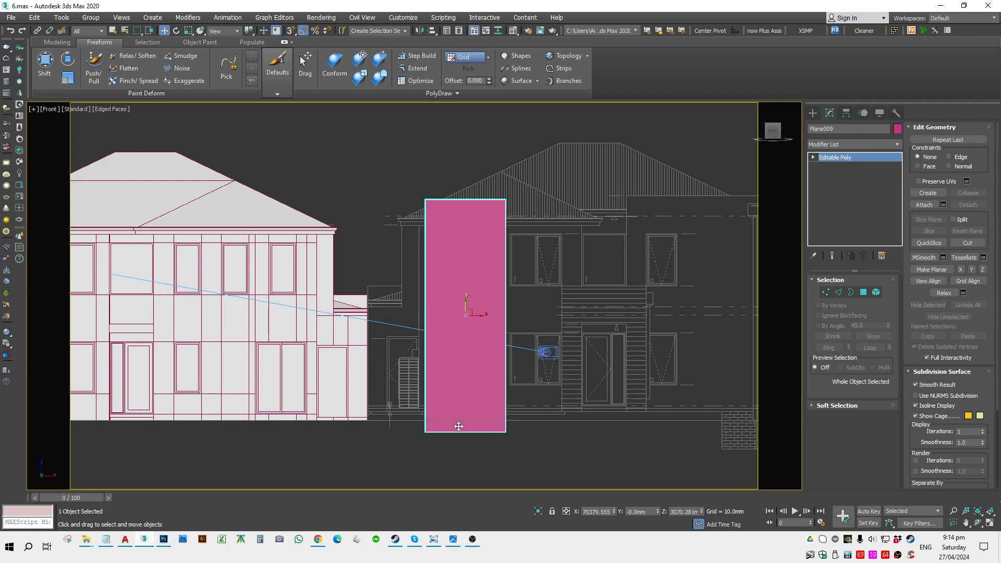
Move the plane in the top view to the front of the neighbouring house's floor plan.
key("F3")
middle_click_drag(471, 396, 545, 400)
key("t")
key("z")
scroll(425, 340, "down", 14)
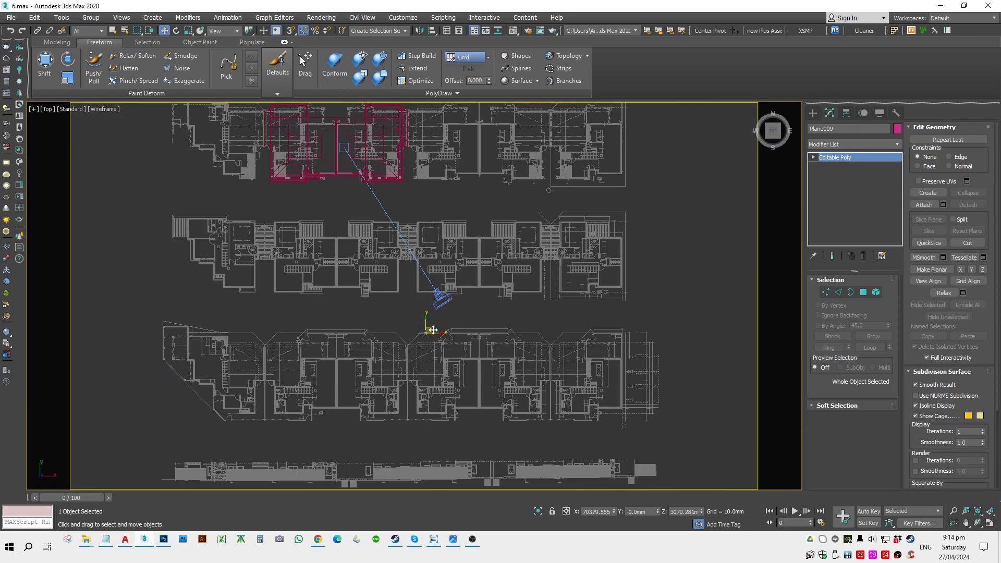
left_click_drag(433, 331, 430, 171)
scroll(421, 176, "up", 9)
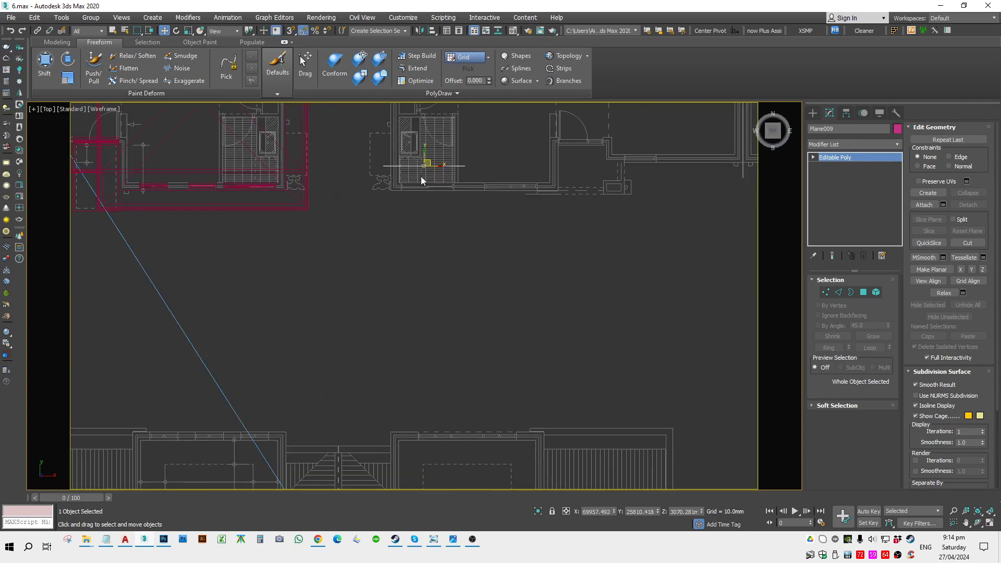
Snap the plane's end to the outer corner of the floor plan's front wall.
middle_click_drag(421, 176, 414, 293)
scroll(413, 293, "up", 5)
left_click_drag(432, 267, 372, 342)
key("space")
scroll(300, 342, "up", 3)
key("s")
scroll(435, 334, "up", 1)
key("space")
key("s")
scroll(375, 340, "down", 6)
middle_click_drag(512, 378, 443, 369)
middle_click_drag(444, 369, 435, 330, "alt")
scroll(436, 330, "down", 6)
key("F3")
key("t")
key("z")
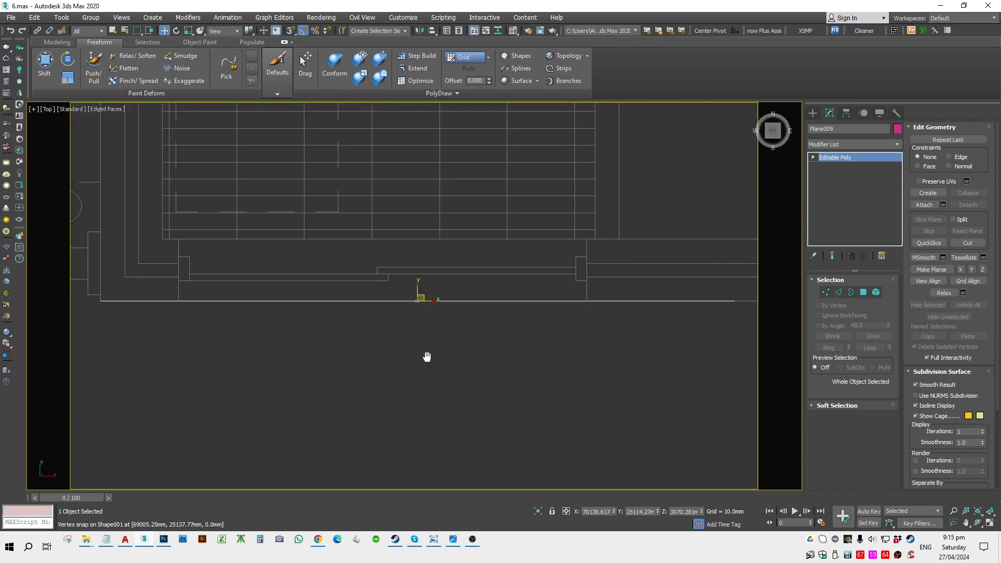
scroll(436, 365, "down", 6)
Move the plane's free vertical edge along the front wall and snap it to the porch-side outer corner.
key("2")
key("alt+c")
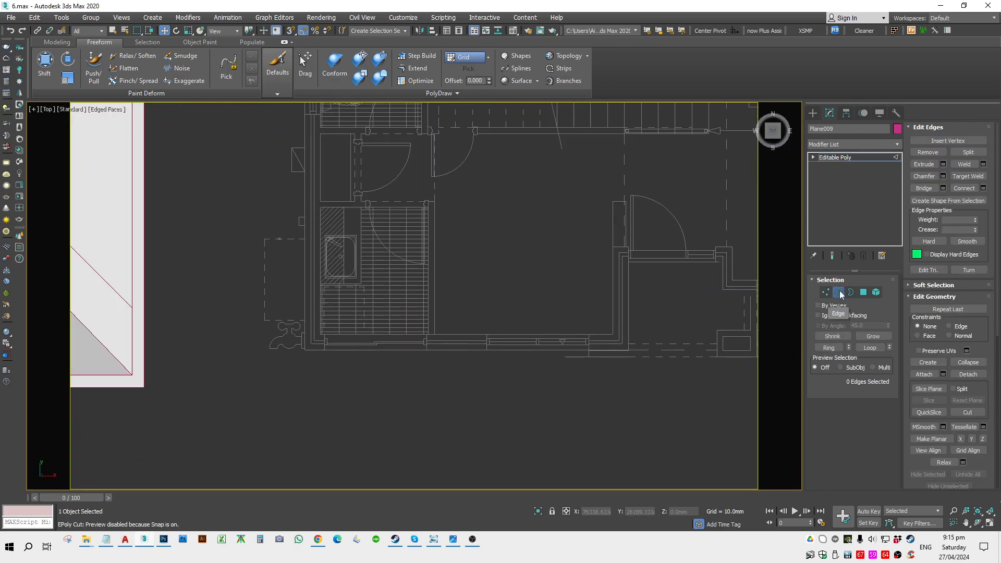
left_click_drag(586, 286, 408, 412)
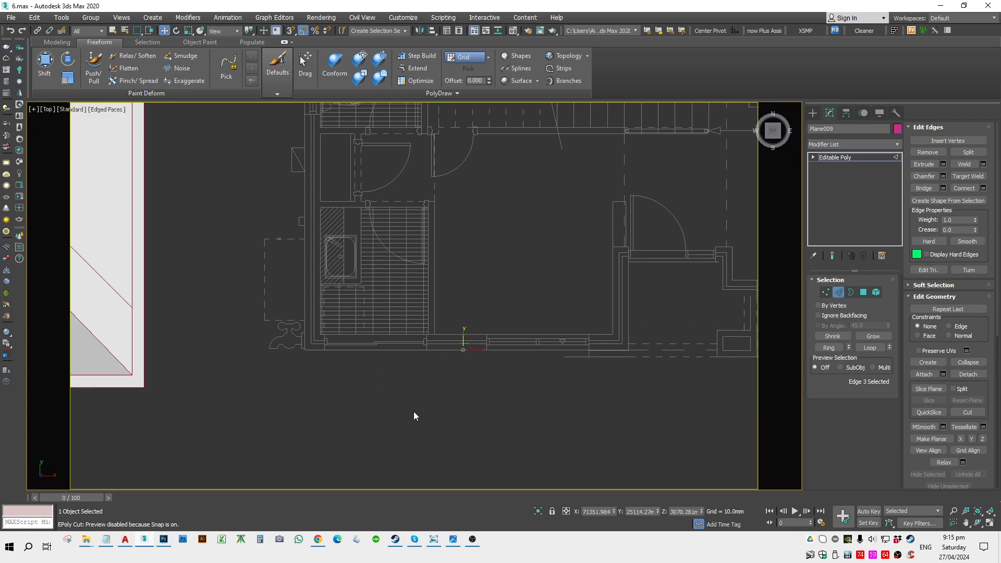
middle_click_drag(461, 389, 318, 384)
left_click(318, 344)
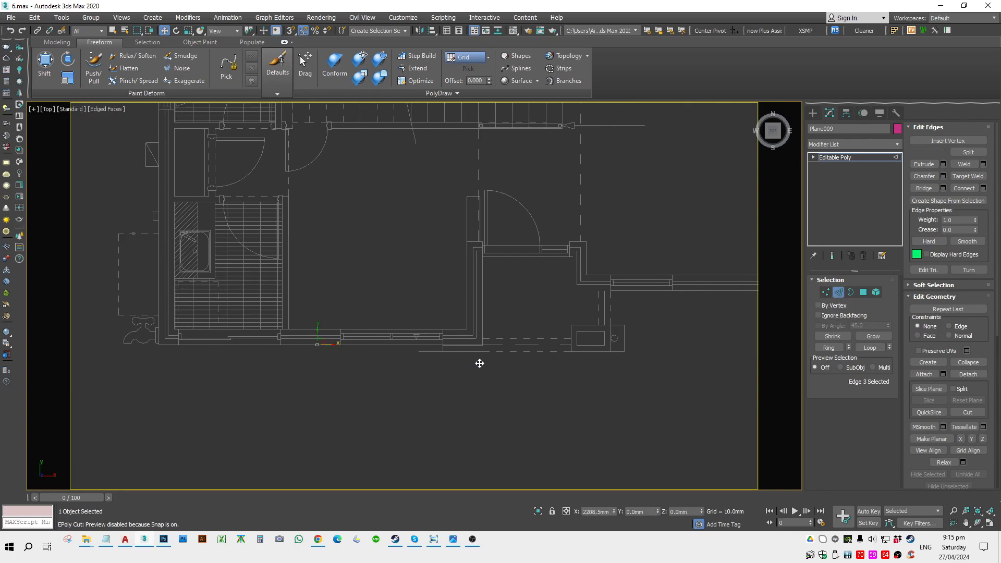
left_click_drag(503, 286, 494, 284)
key("s")
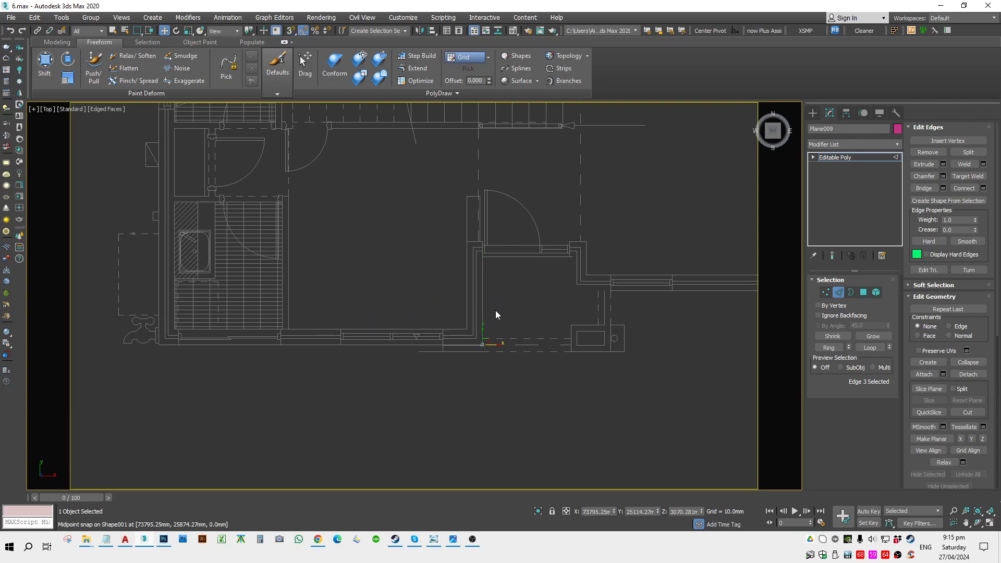
Extrude that vertical edge 1300 mm back along the porch's side wall to the entrance wall.
scroll(491, 343, "up", 3)
middle_click_drag(491, 343, 425, 358)
scroll(417, 427, "down", 3)
scroll(387, 364, "down", 3)
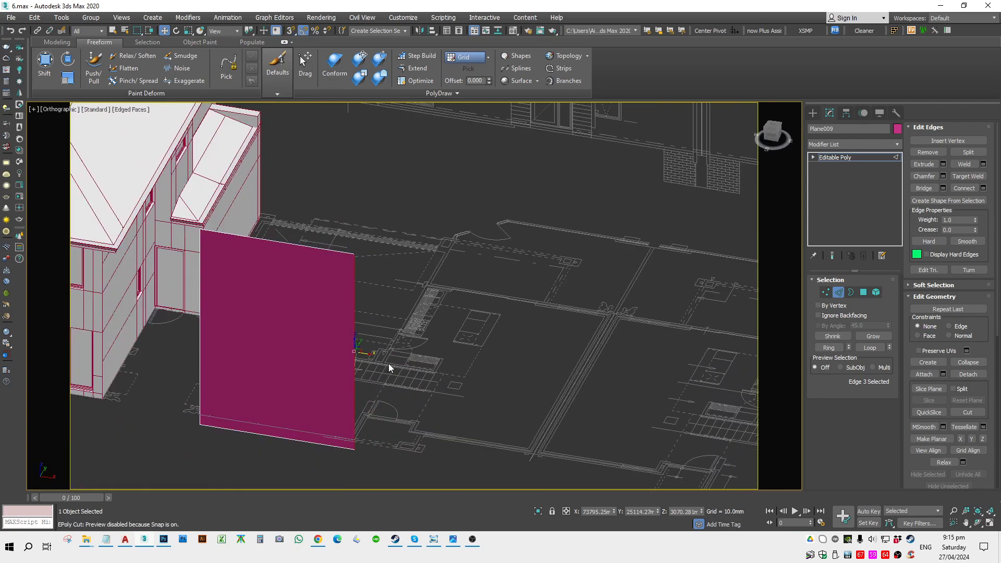
key("t")
scroll(439, 292, "up", 6)
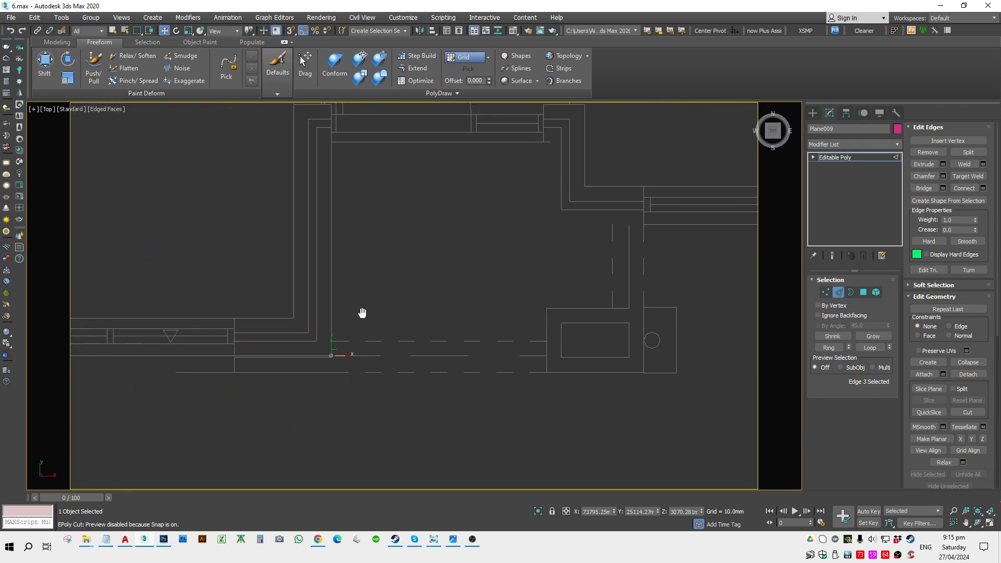
left_click(375, 396)
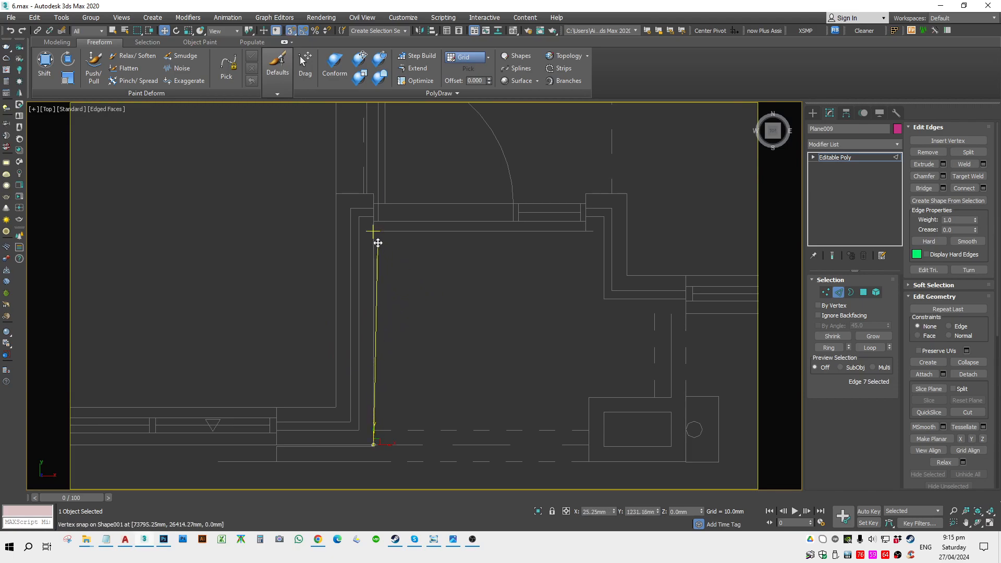
middle_click_drag(440, 405, 381, 295, "alt")
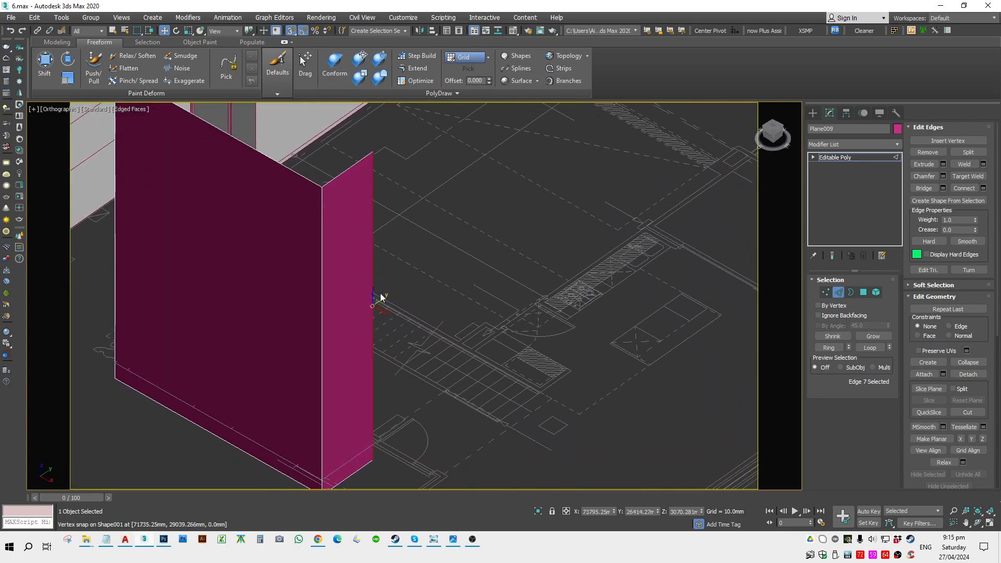
Extrude the new edge 1400 mm across the entrance wall to the recess's opposite inner corner.
mouse_move(384, 311)
left_mouse_down("shift")
mouse_move(389, 327)
mouse_move(496, 396)
mouse_move(438, 337)
mouse_move(452, 344)
mouse_move(438, 339)
mouse_move(442, 348)
mouse_move(476, 355)
mouse_move(458, 351)
left_mouse_up("shift")
mouse_move(458, 351)
middle_mouse_down("alt")
mouse_move(402, 319)
mouse_move(435, 351)
mouse_move(394, 265)
middle_mouse_up("alt")
key("t")
scroll(401, 272, "up", 5)
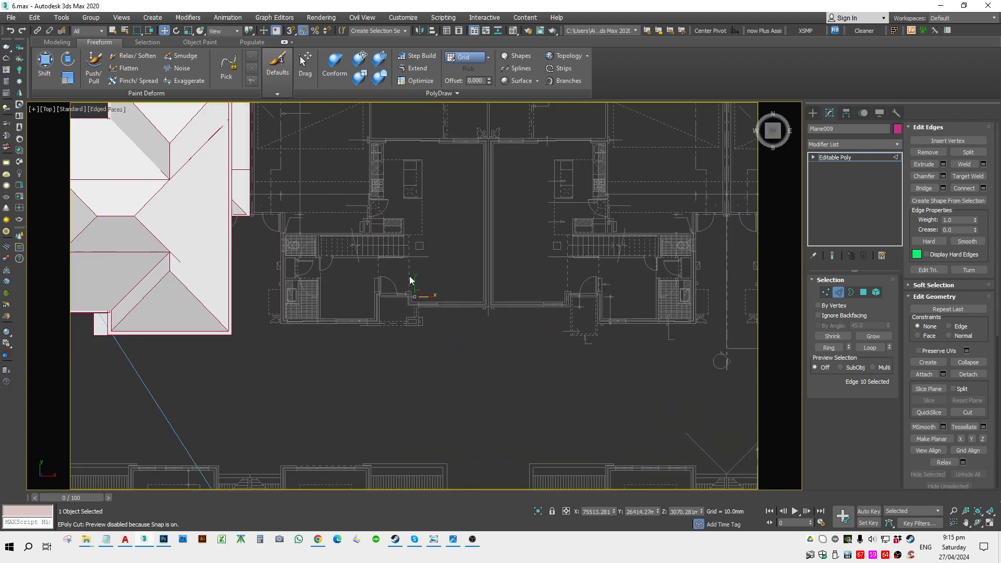
scroll(394, 294, "up", 4)
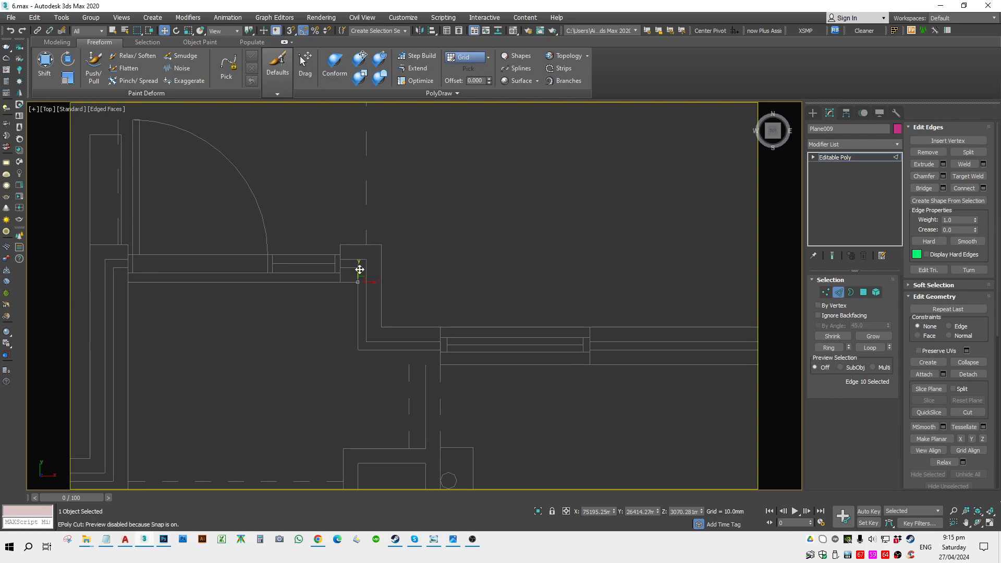
Extrude the entrance wall's end edge 410 mm forward to the next outer wall corner.
left_click(360, 270)
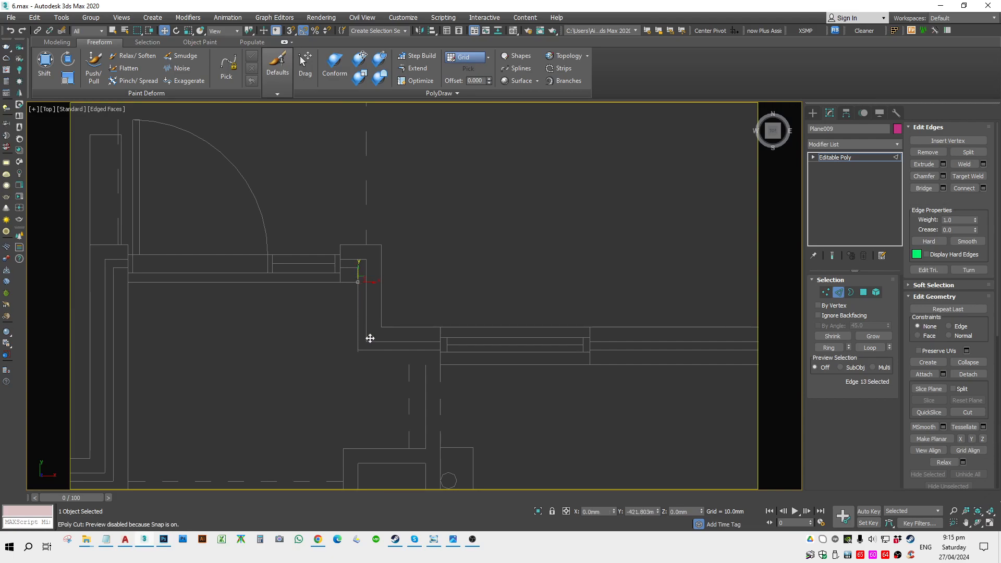
middle_click_drag(357, 353, 370, 383, "alt")
key("t")
scroll(387, 359, "up", 2)
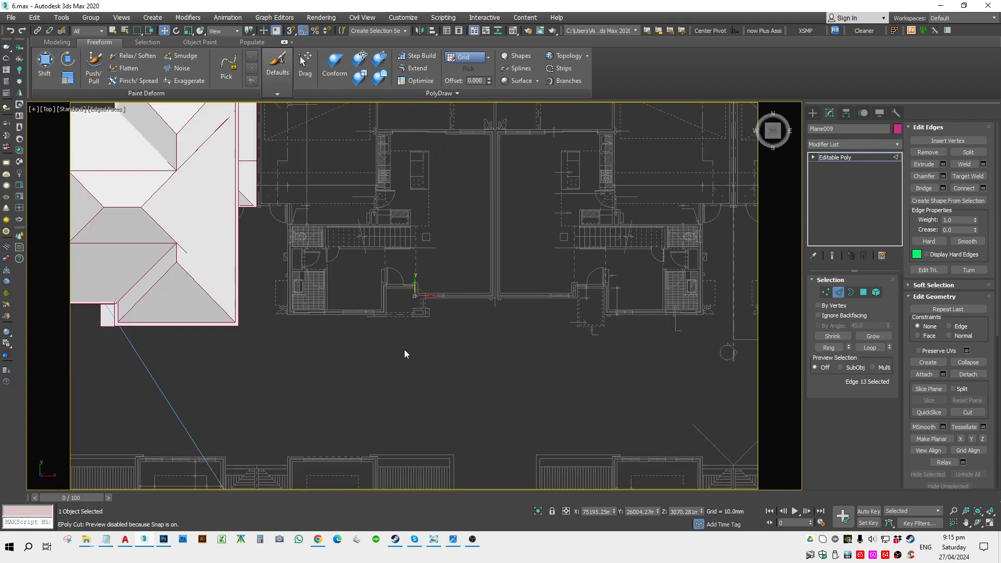
Extrude the wall's end edge 500 mm along the front wall from the recess corner to the window's near jamb.
scroll(388, 352, "up", 4)
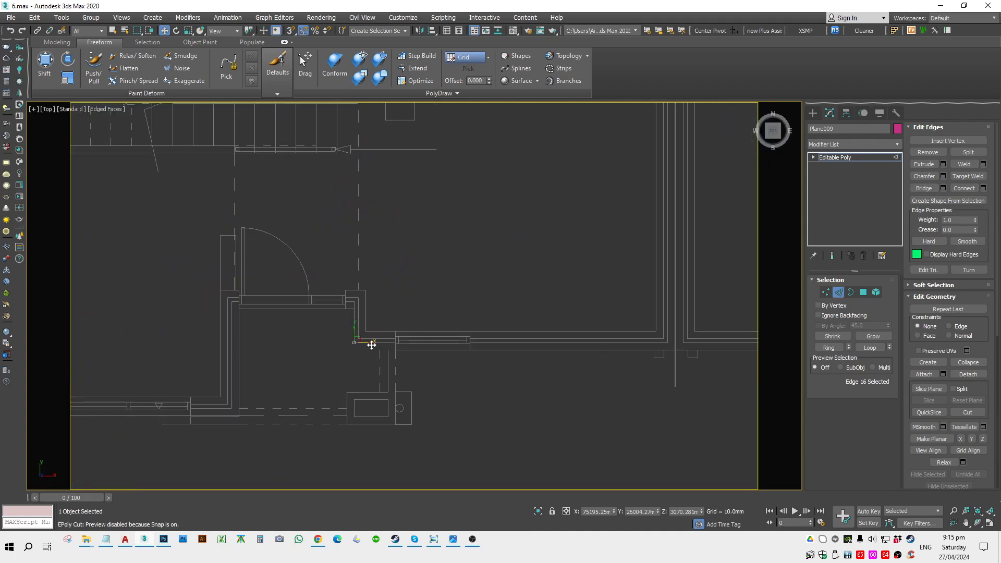
scroll(390, 349, "up", 4)
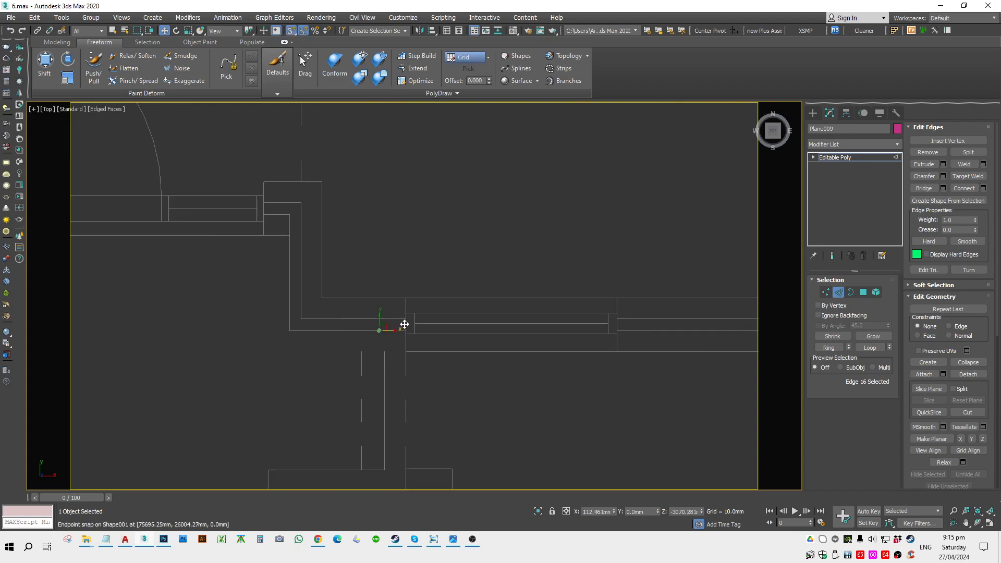
scroll(404, 334, "down", 4)
mouse_move(398, 358)
middle_mouse_down("alt")
mouse_move(438, 340)
mouse_move(393, 342)
middle_mouse_up("alt")
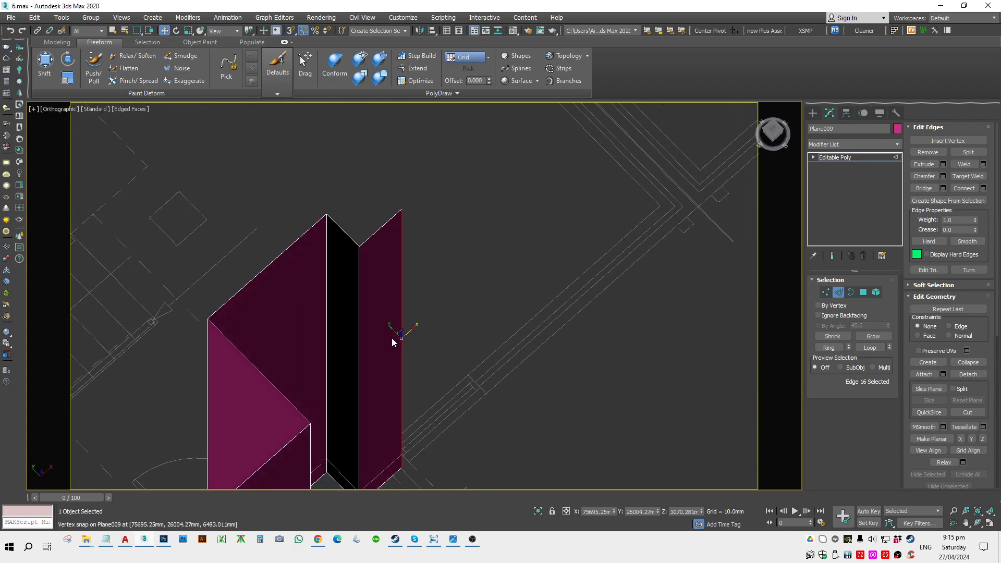
Extrude the end edge 90 mm forward to the outer face, and from there along the front wall to the party-wall centreline.
key("t")
scroll(416, 310, "up", 6)
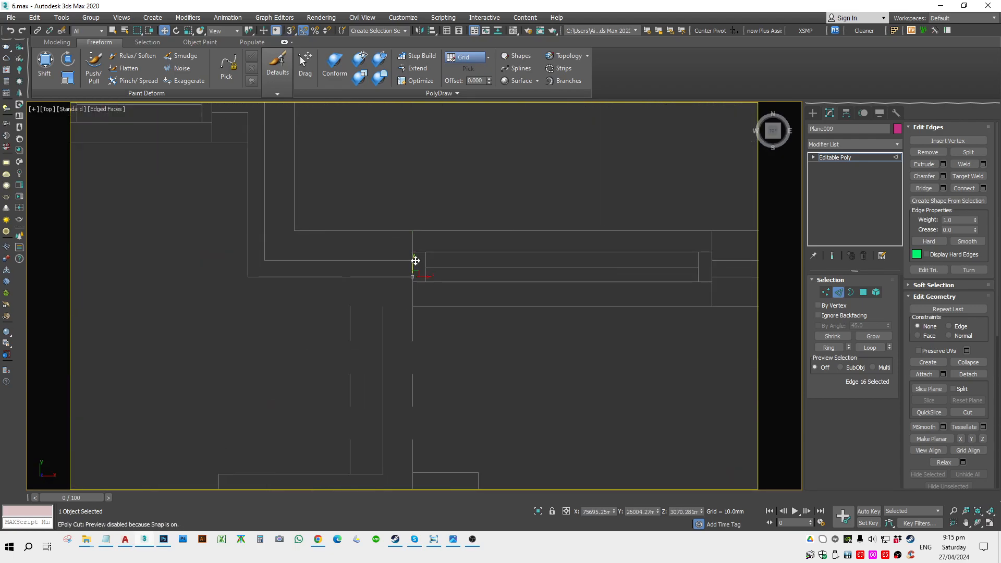
left_click_drag(412, 265, 598, 327)
scroll(414, 308, "down", 6)
scroll(626, 309, "up", 5)
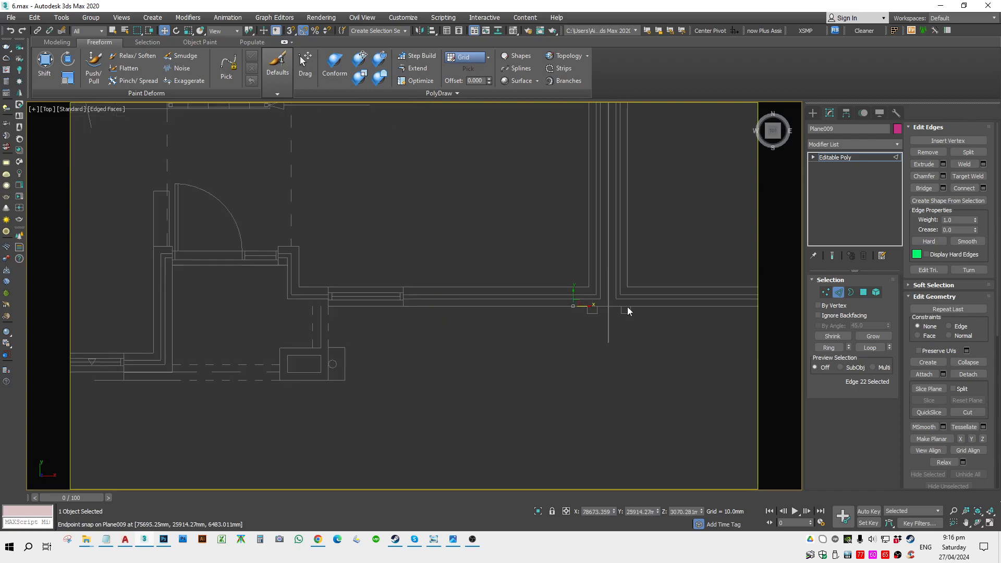
left_click_drag(470, 309, 590, 459)
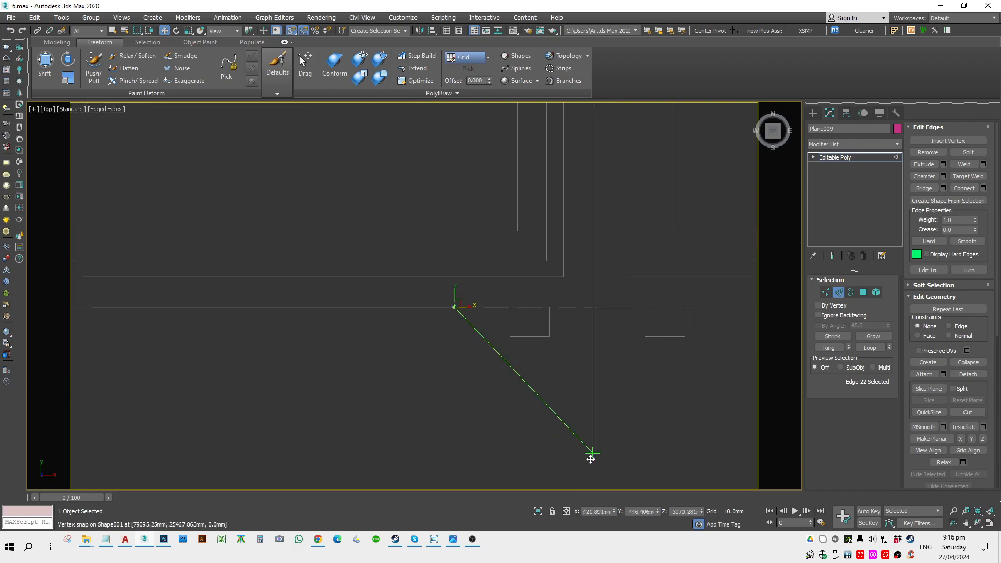
Inspect the neighbouring house's extruded front walls in 3D and through the camera.
scroll(585, 381, "down", 5)
key("F3")
mouse_move(531, 387)
middle_mouse_down("alt")
mouse_move(519, 315)
mouse_move(560, 378)
mouse_move(505, 378)
middle_mouse_up("alt")
key("F3")
key("1")
key("c")
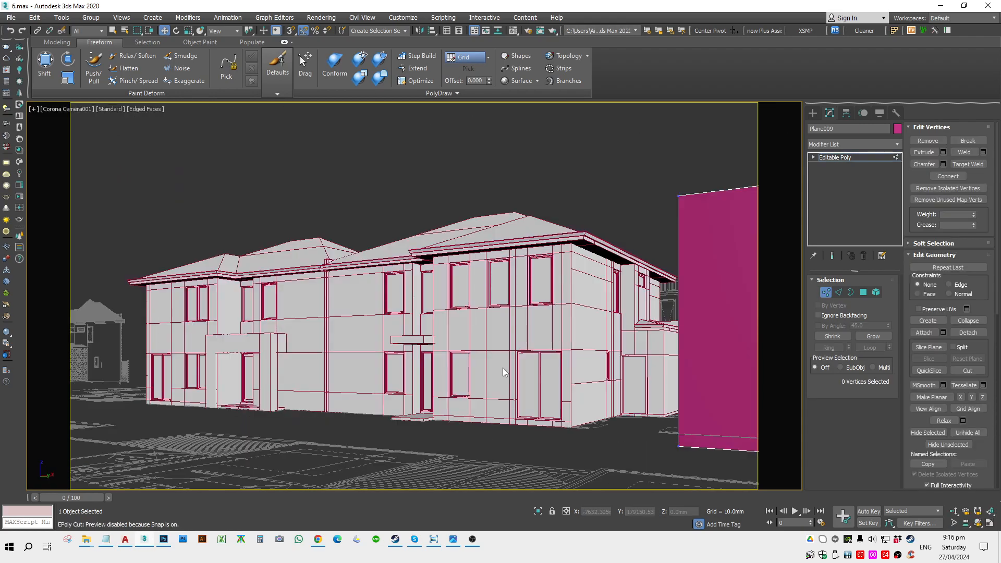
key("1")
key("t")
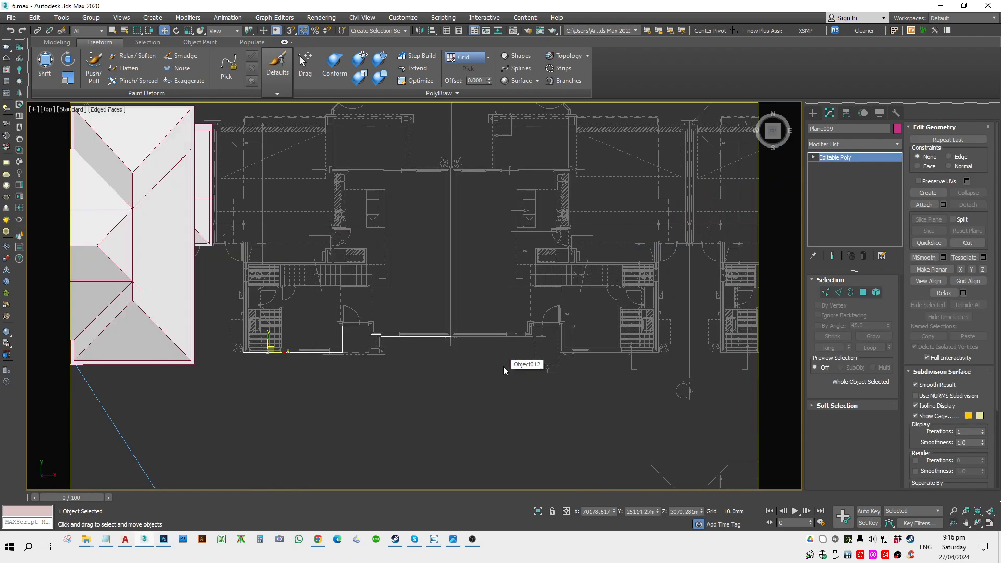
Extrude the front wall's vertical corner edge nearest the duplex 5300 mm back along the side wall to the side-door wall line.
key("z")
middle_click_drag(123, 336, 384, 370)
key("2")
key("alt+c")
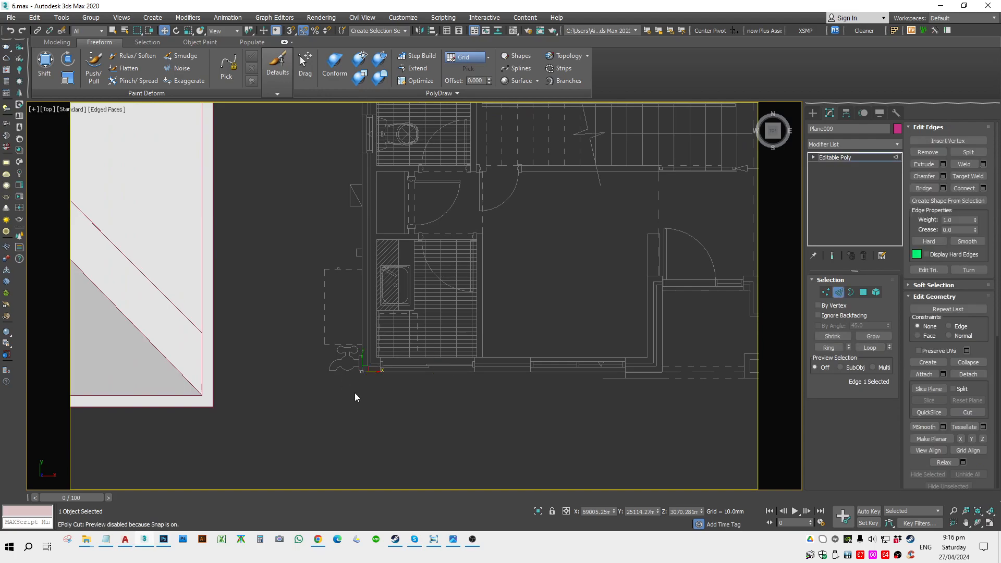
scroll(369, 366, "down", 2)
left_click_drag(365, 361, 403, 120, "shift")
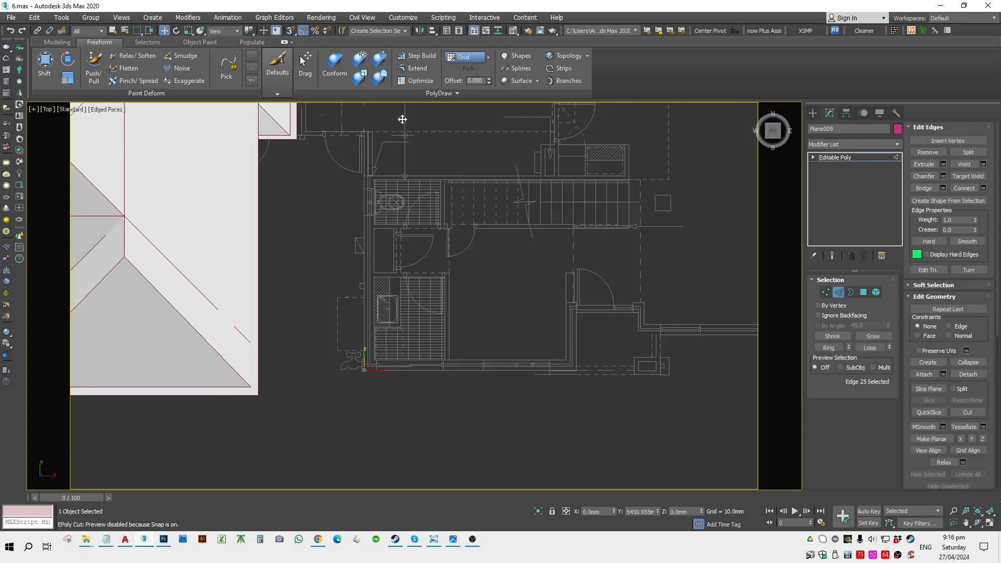
scroll(344, 128, "up", 5)
middle_click_drag(346, 128, 346, 247)
scroll(453, 227, "down", 3)
mouse_move(460, 229)
left_mouse_down()
mouse_move(412, 307)
mouse_move(292, 293)
mouse_move(324, 260)
mouse_move(279, 260)
left_mouse_up()
key("F3")
key("s")
key("s")
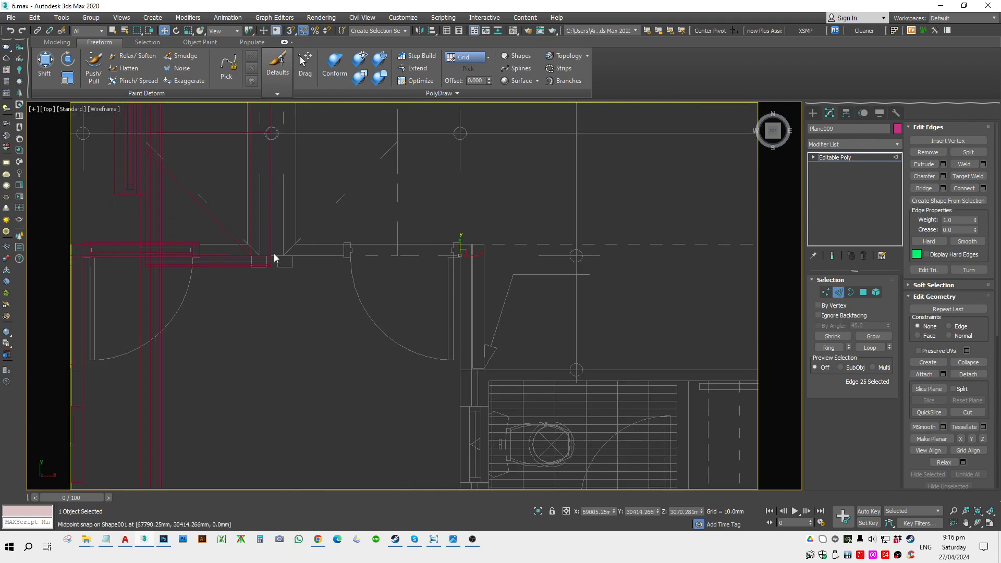
Select the duplex side extension's roof plane and snap its uneven front corner vertex level with the opposite front corner.
key("F3")
scroll(185, 254, "up", 5)
key("1")
key("F3")
key("1")
left_click(353, 236)
left_click(351, 238)
middle_click_drag(212, 250, 327, 257)
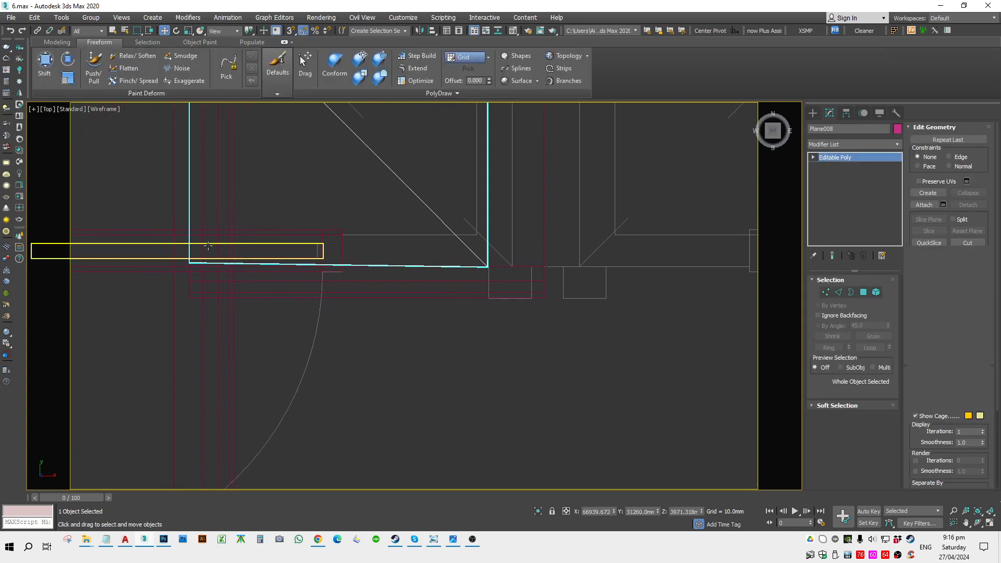
key("1")
mouse_move(194, 258)
left_mouse_down()
mouse_move(183, 272)
mouse_move(194, 253)
mouse_move(358, 425)
mouse_move(485, 315)
mouse_move(486, 273)
left_mouse_up()
mouse_move(475, 277)
middle_mouse_down("alt")
mouse_move(476, 330)
mouse_move(440, 342)
mouse_move(433, 365)
mouse_move(472, 372)
middle_mouse_up("alt")
key("1")
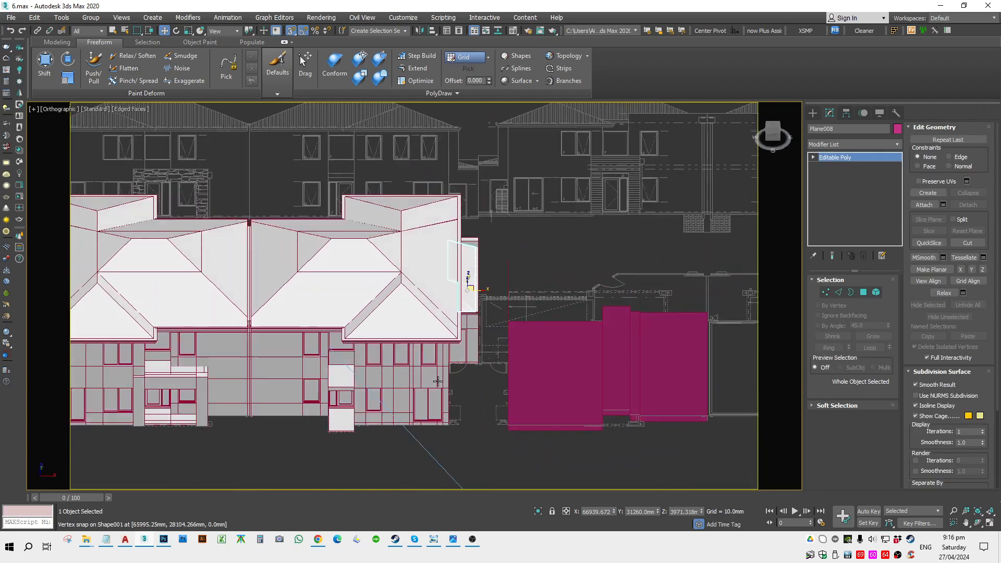
Select the neighbour's wall plane and move the side wall's two free end vertices back 5790 mm along the garage.
left_click(474, 441)
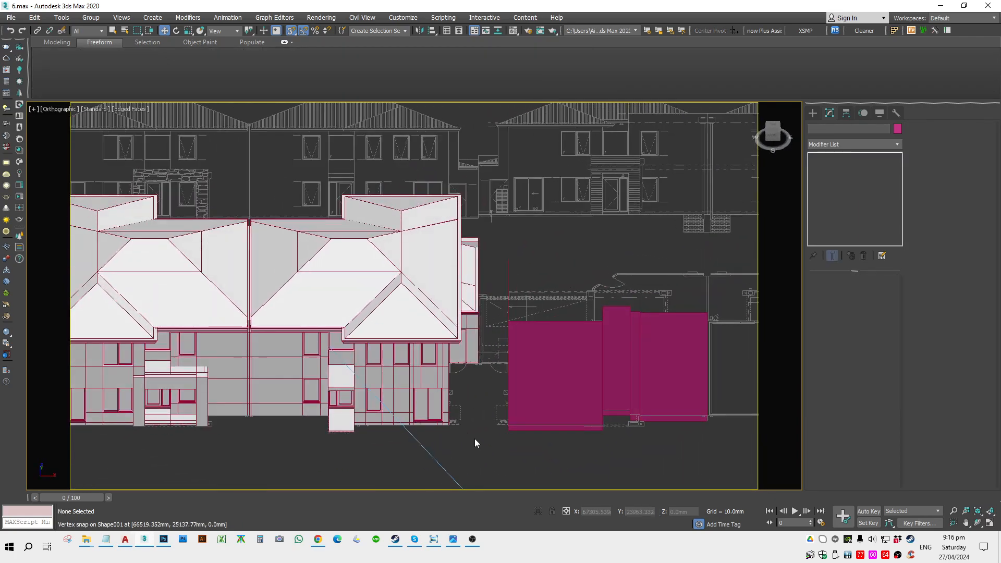
left_click(599, 395)
mouse_move(599, 395)
middle_mouse_down("alt")
mouse_move(579, 400)
mouse_move(650, 400)
middle_mouse_up("alt")
key("t")
scroll(549, 370, "down", 2)
key("F3")
scroll(521, 350, "up", 4)
key("1")
left_click_drag(391, 256, 327, 299)
middle_click_drag(327, 299, 396, 402)
scroll(396, 403, "down", 3)
mouse_move(405, 383)
left_mouse_down()
mouse_move(395, 306)
mouse_move(582, 298)
left_mouse_up()
scroll(395, 306, "up", 4)
mouse_move(552, 302)
middle_mouse_down("alt")
mouse_move(428, 334)
mouse_move(447, 341)
mouse_move(415, 316)
mouse_move(377, 312)
middle_mouse_up("alt")
Compare the neighbour's side wall with the front elevation and the floor plan.
key("F3")
key("f")
key("z")
key("F3")
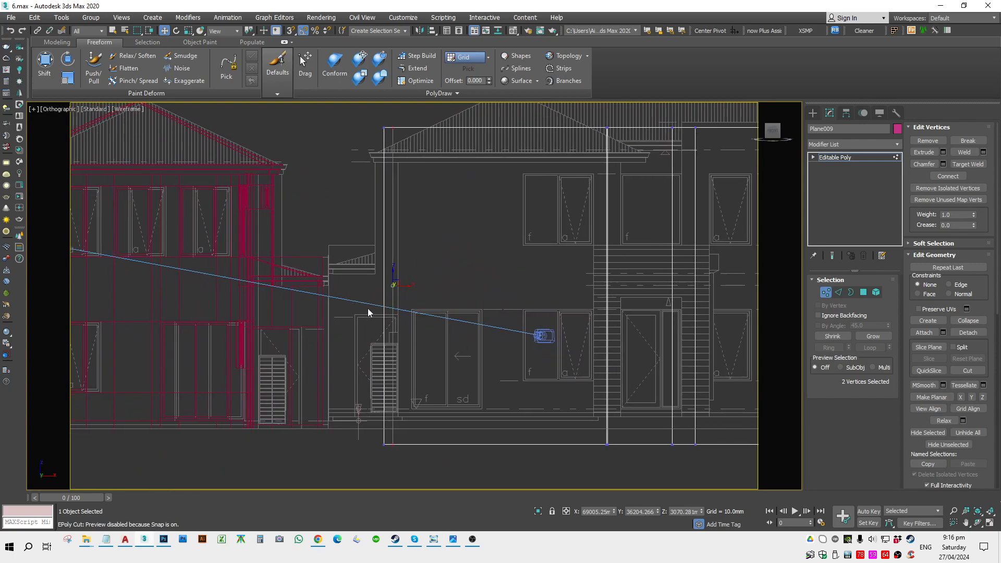
key("f")
key("t")
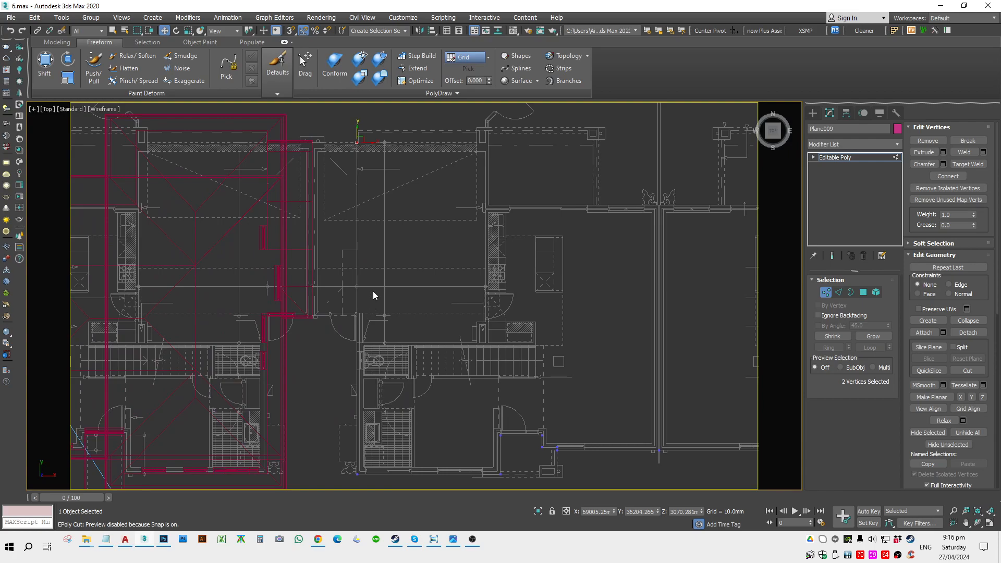
middle_click_drag(363, 253, 362, 276)
key("6")
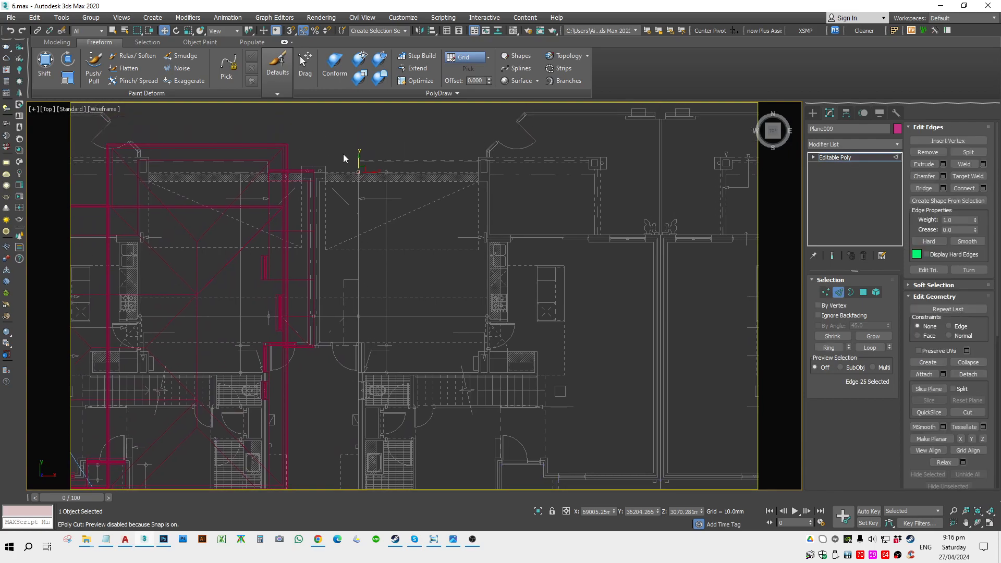
Return the side wall's end edge to the side-door wall line and extrude it 500 mm across toward the duplex.
key("2")
key("alt+c")
scroll(346, 348, "up", 5)
key("s")
left_click_drag(425, 341, 211, 364)
key("s")
left_click_drag(430, 358, 338, 360, "shift")
Extrude the end edge about 1010 mm further along the side-door wall and snap it to the duplex extension's outer corner.
key("s")
key("s")
middle_click_drag(340, 384, 380, 369, "alt")
key("f")
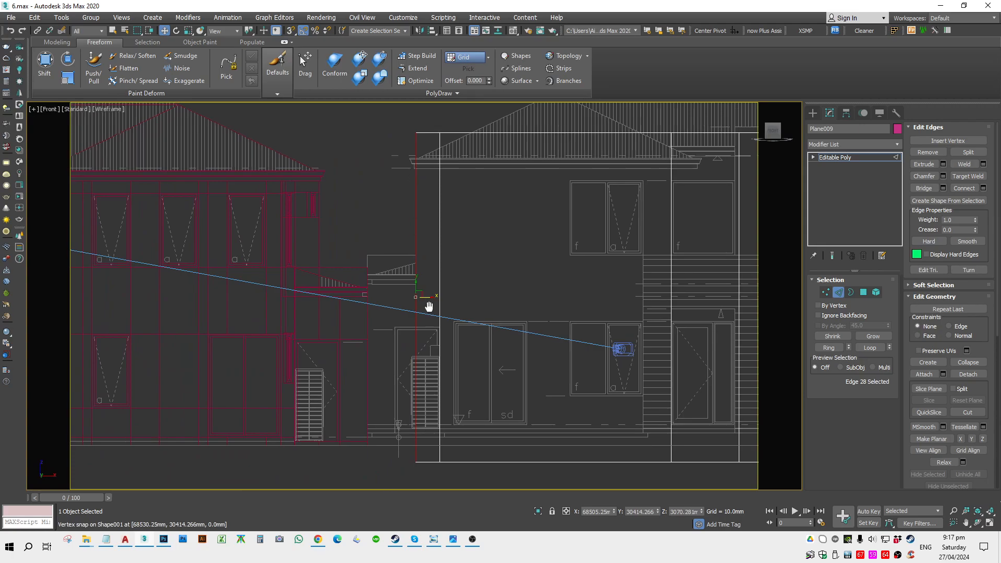
scroll(425, 313, "down", 3)
key("t")
scroll(420, 342, "down", 3)
scroll(415, 330, "up", 5)
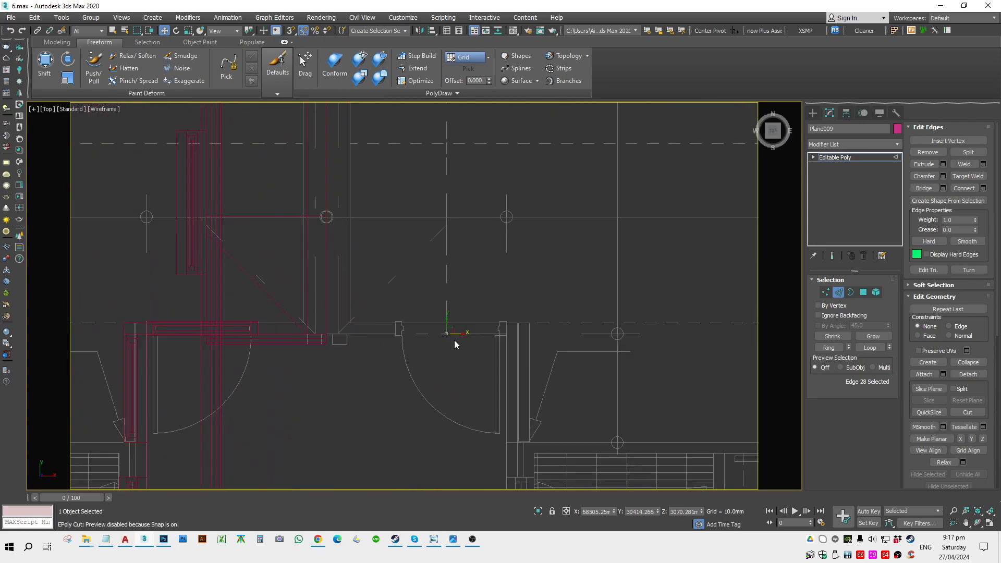
left_click(443, 340)
left_click_drag(437, 344, 332, 349)
scroll(329, 340, "up", 5)
scroll(330, 340, "up", 1)
left_click_drag(345, 309, 307, 370)
scroll(311, 315, "up", 6)
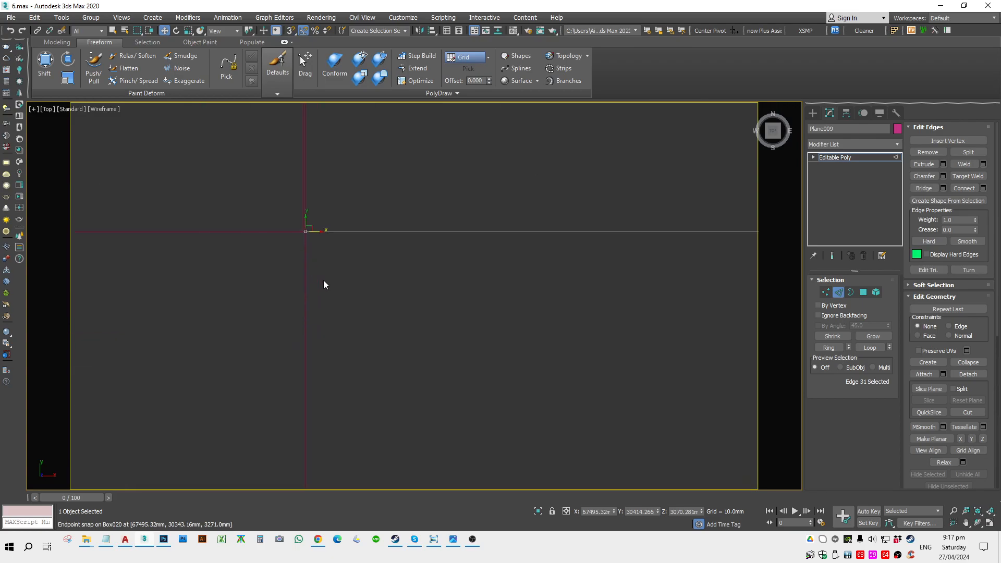
Examine the outer end of the duplex extension's fascia box against the front elevation linework.
key("1")
key("1")
left_click(315, 236)
scroll(316, 240, "down", 8)
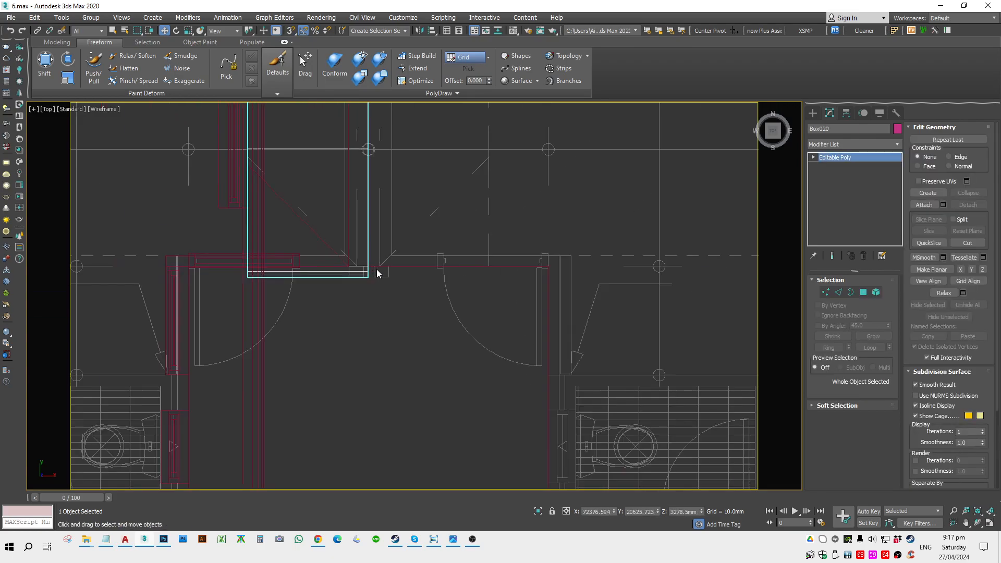
key("f")
scroll(429, 292, "up", 8)
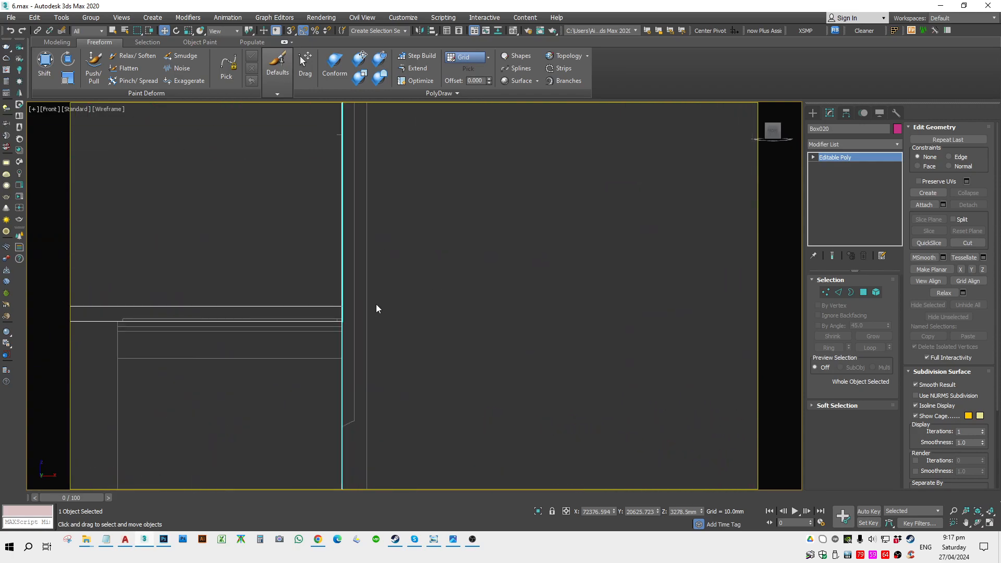
key("1")
scroll(396, 420, "up", 5)
middle_click_drag(411, 135, 384, 439)
scroll(357, 251, "down", 3)
scroll(331, 406, "up", 6)
scroll(340, 213, "down", 5)
middle_click_drag(368, 324, 424, 378)
scroll(427, 277, "down", 2)
key("1")
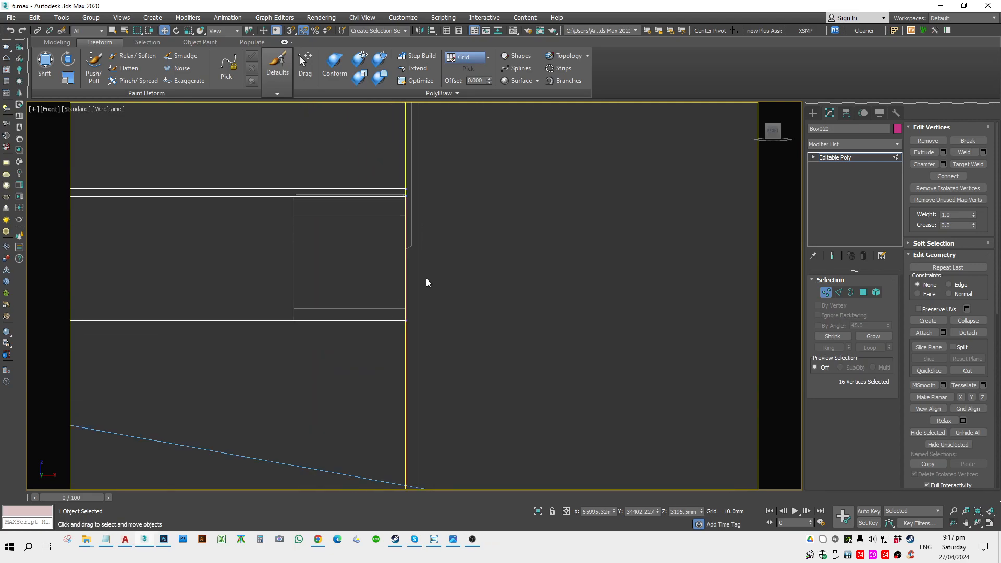
key("1")
scroll(422, 292, "down", 5)
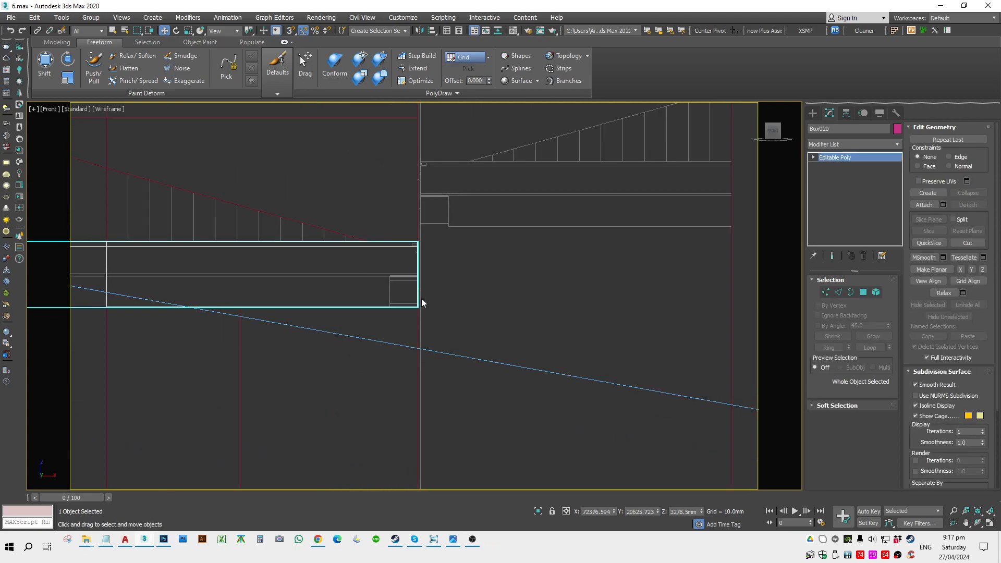
Extrude the side-door wall's end edge back along the garage's side wall and align it with the plan's rear corner.
key("t")
key("F3")
mouse_move(426, 364)
middle_mouse_down("alt")
mouse_move(456, 351)
mouse_move(414, 390)
mouse_move(390, 343)
middle_mouse_up("alt")
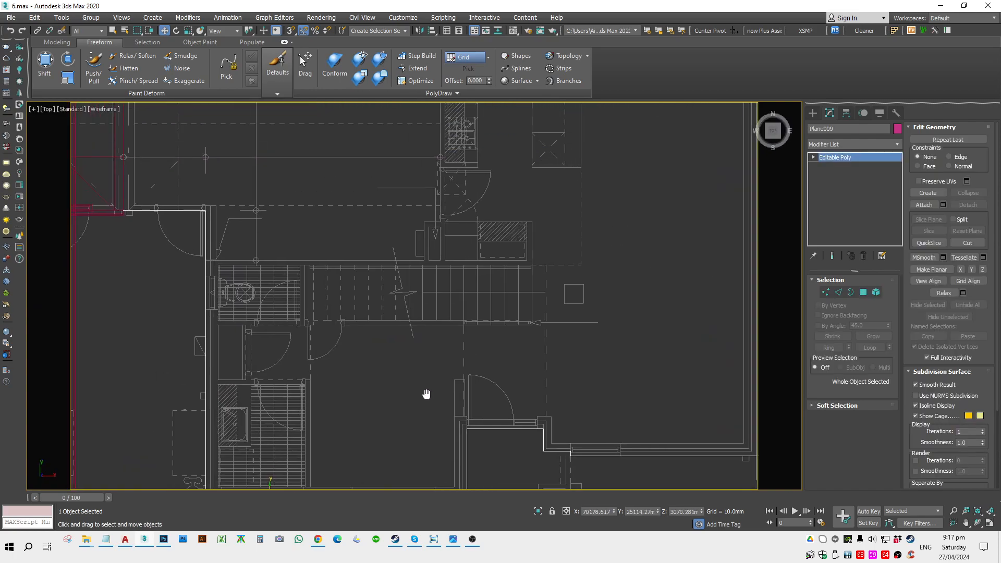
key("2")
key("alt+c")
left_click_drag(199, 307, 195, 306)
middle_click_drag(195, 305, 322, 391)
left_click_drag(346, 357, 366, 141, "shift")
scroll(315, 152, "up", 7)
middle_click_drag(388, 140, 256, 327)
scroll(401, 286, "up", 2)
left_click_drag(396, 306, 634, 306)
Review the neighbouring house's walls in 3D, through the camera and in plan.
key("F3")
scroll(566, 320, "down", 6)
middle_click_drag(566, 320, 624, 385, "alt")
scroll(617, 317, "down", 6)
middle_click_drag(624, 386, 524, 343)
key("2")
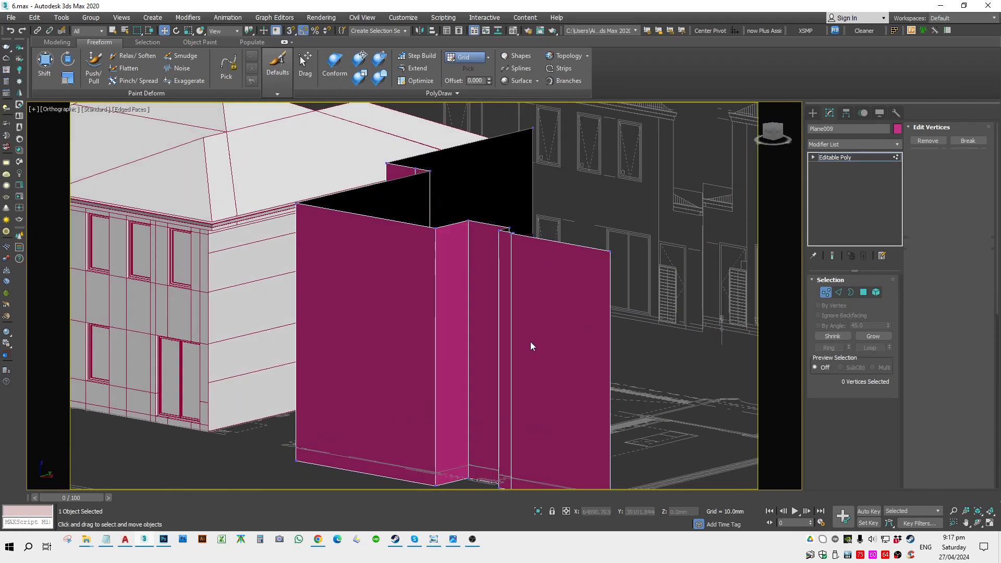
key("c")
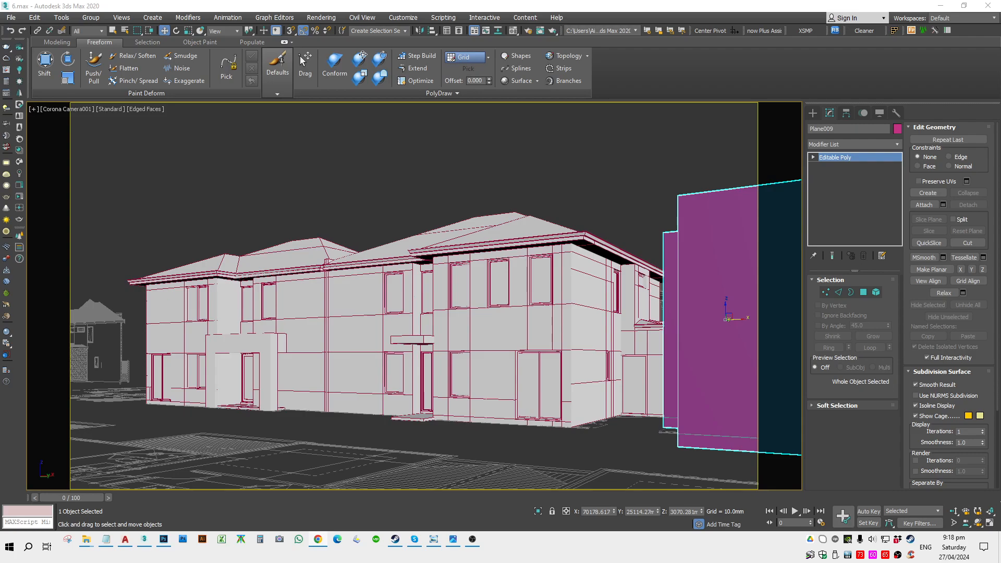
left_click(607, 190)
left_click(742, 258)
key("t")
scroll(621, 286, "down", 2)
key("F3")
middle_click_drag(485, 309, 531, 226)
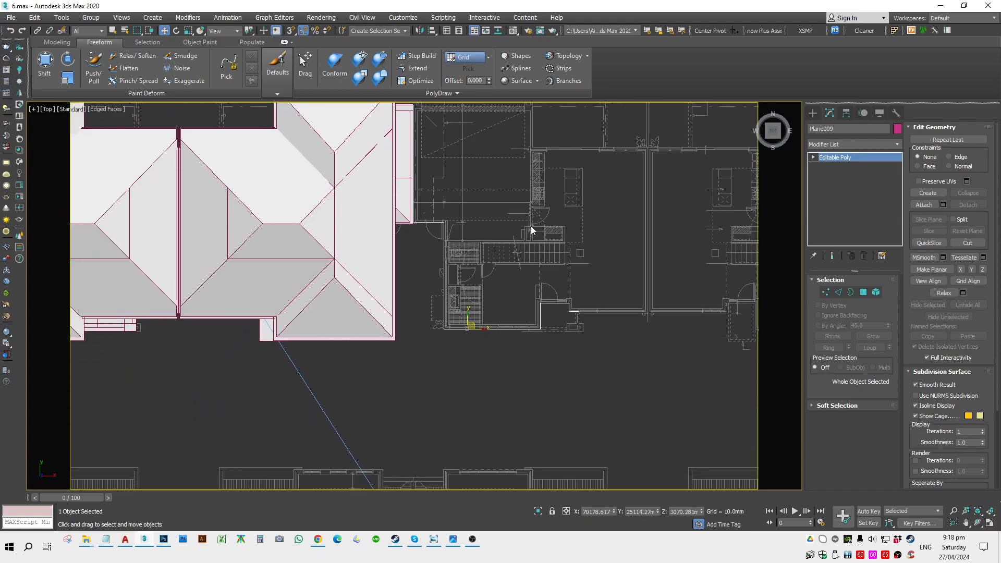
Select the neighbour's front wall face nearest the duplex and check which wall faces the camera shows.
key("f")
key("z")
key("F3")
mouse_move(291, 313)
middle_mouse_down()
mouse_move(443, 268)
mouse_move(694, 315)
middle_mouse_up()
left_click(865, 292)
key("F3")
scroll(496, 305, "down", 3)
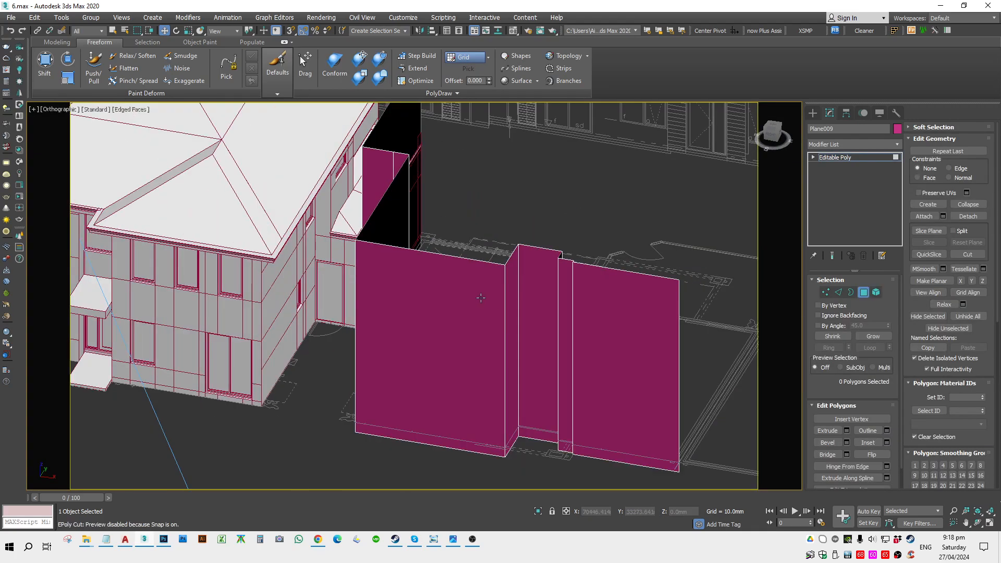
left_click(464, 292)
key("c")
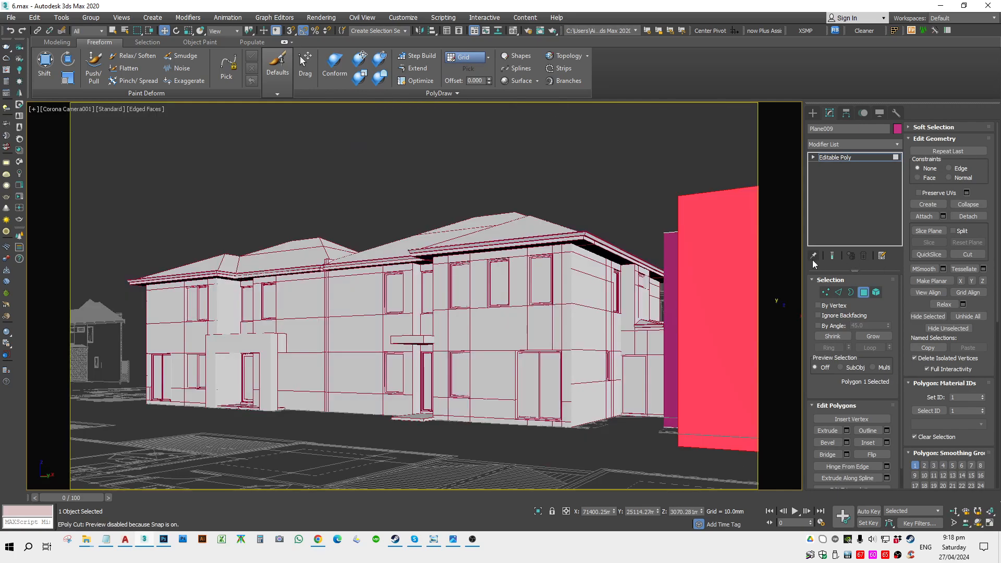
key("t")
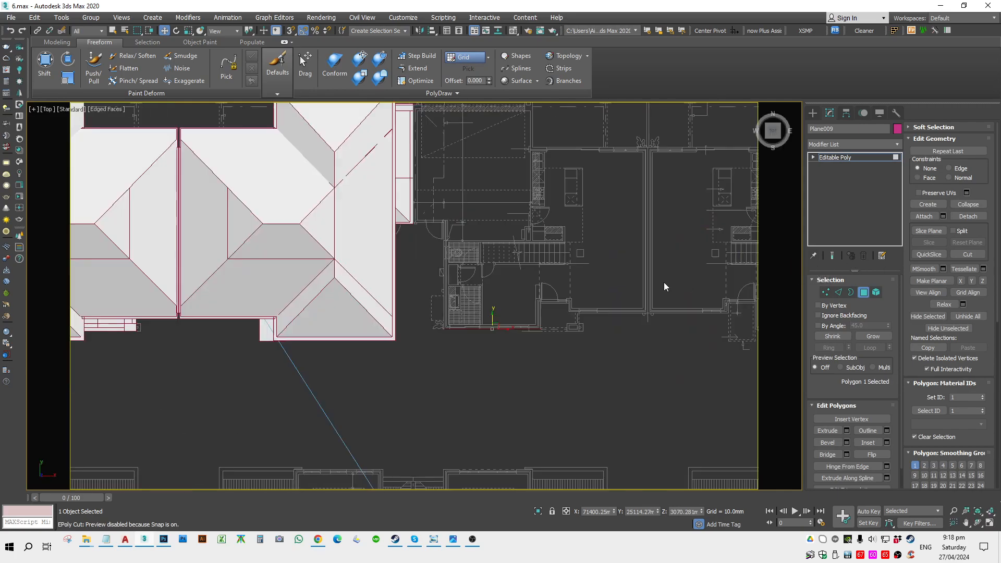
scroll(675, 281, "up", 5)
middle_click_drag(587, 305, 412, 227)
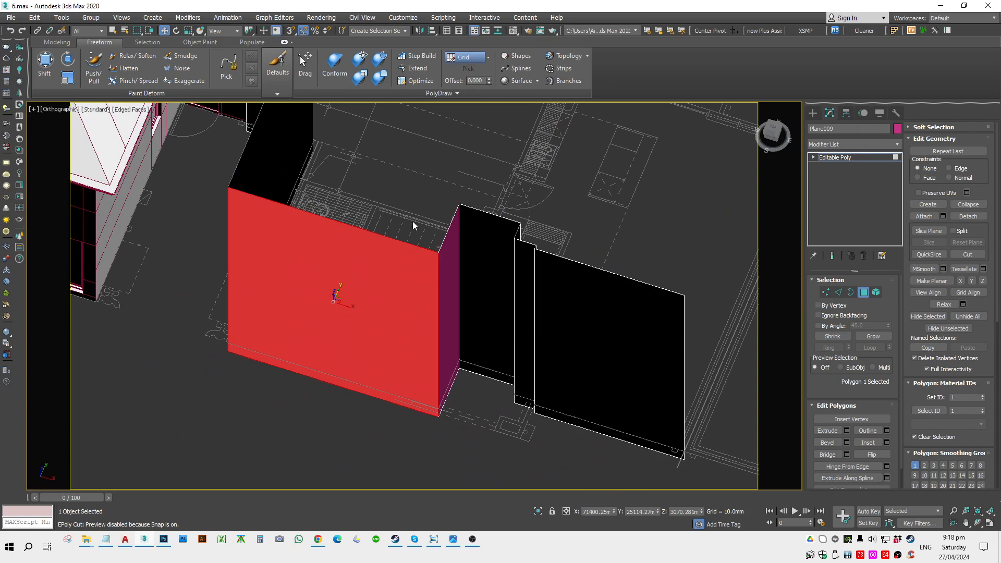
Delete the five front wall faces from the entrance wall to the party wall and check the camera view.
left_click(434, 177)
left_click_drag(546, 299, 752, 464)
middle_click_drag(656, 392, 645, 362)
scroll(643, 360, "down", 2)
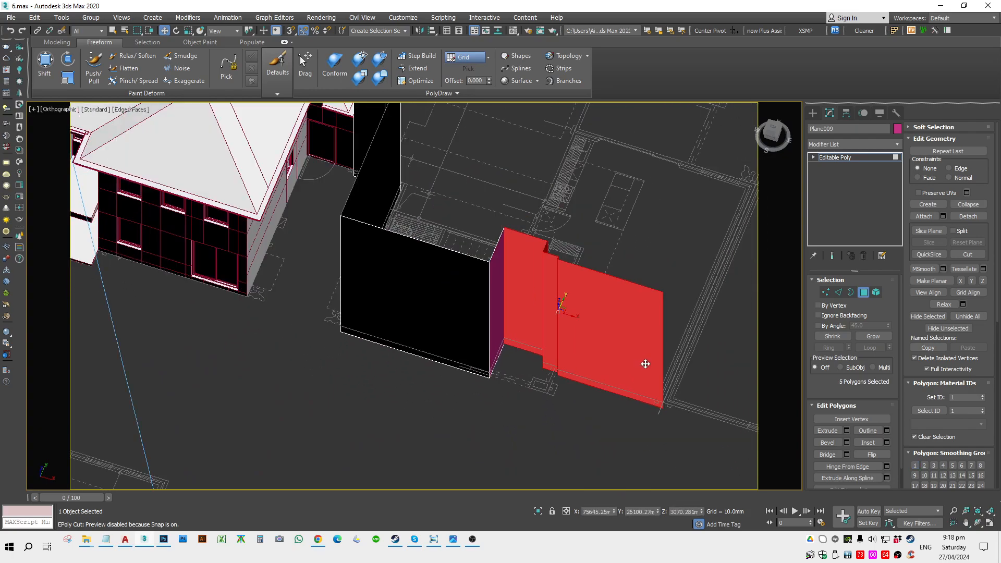
key("Delete")
key("c")
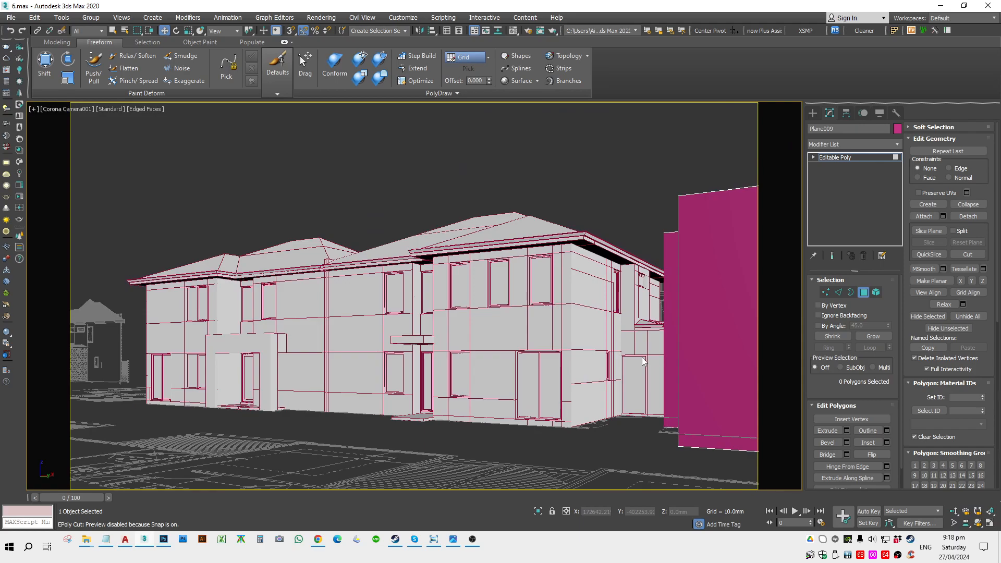
right_click(643, 358)
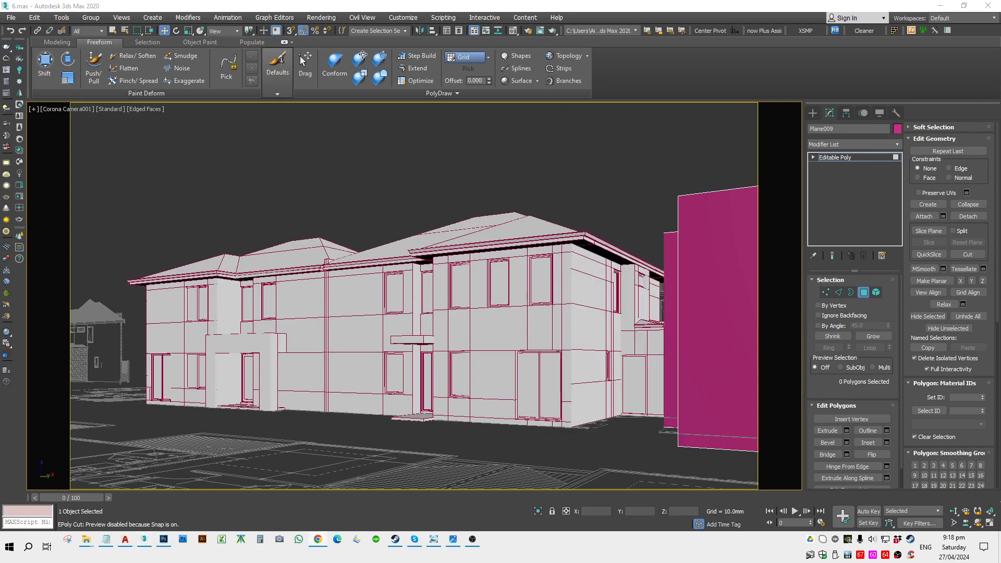
Detach the neighbour's front wall face as a separate object in the perspective view.
left_click(629, 194)
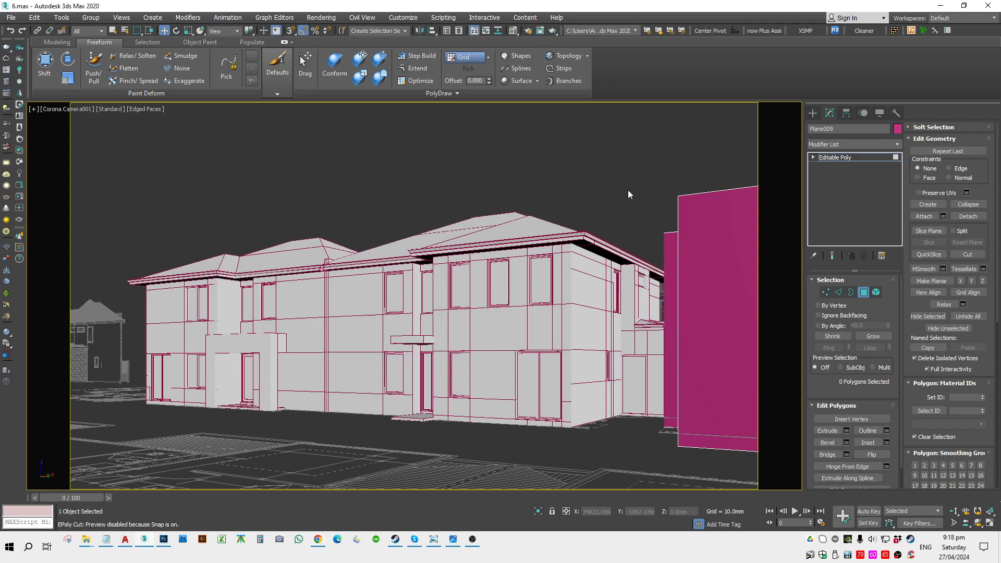
key("p")
scroll(623, 190, "down", 6)
middle_click_drag(622, 208, 517, 313, "alt")
left_click(543, 308)
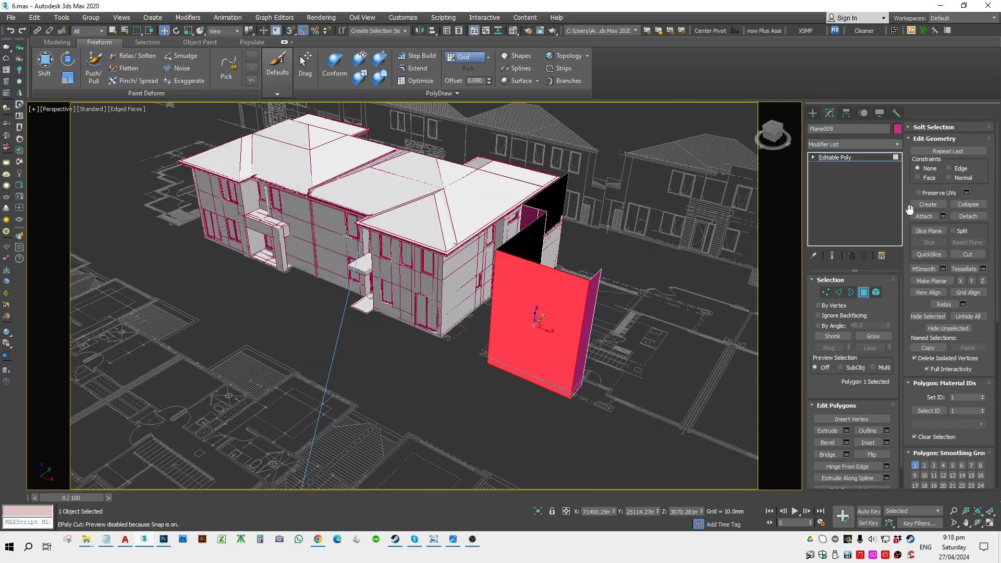
left_click(974, 216)
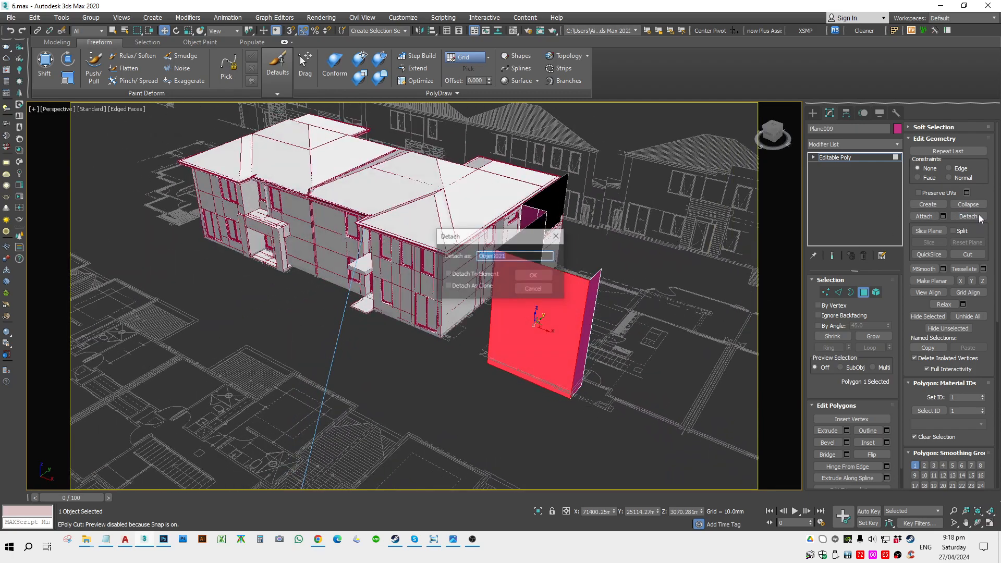
left_click(552, 275)
left_click(870, 158)
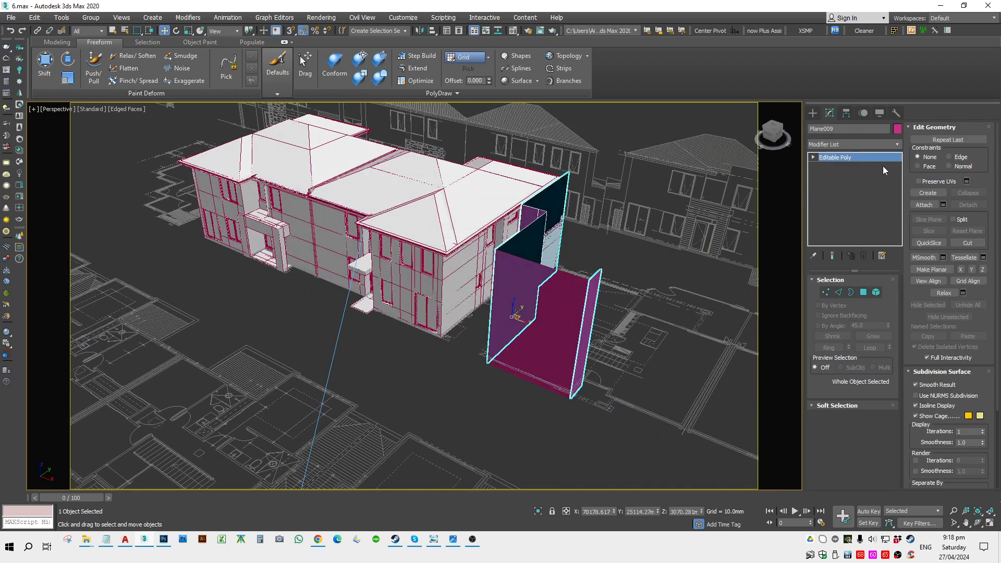
Lower the detached front wall's two top vertices to the underside of the eaves in the elevation.
left_click(554, 316)
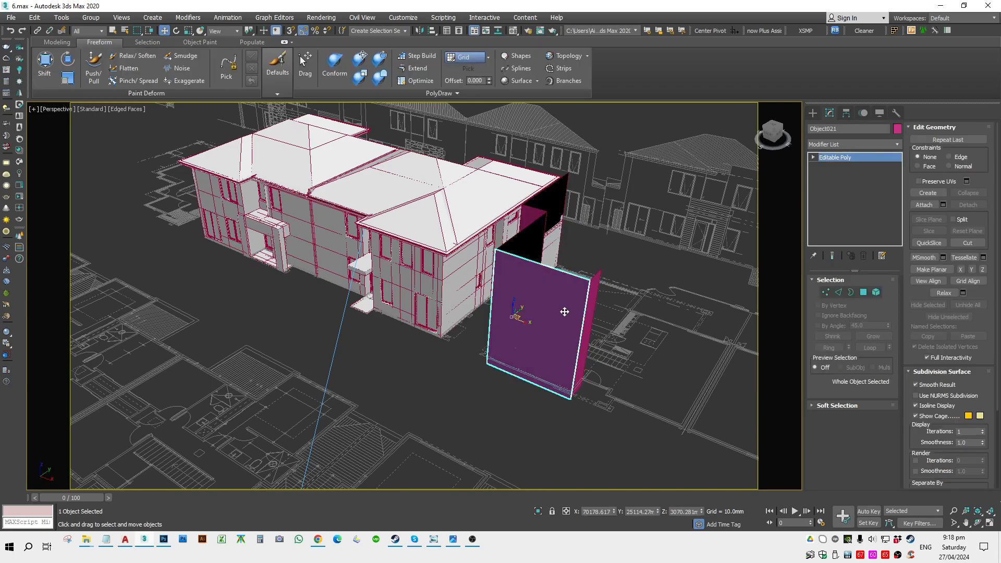
key("f")
key("z")
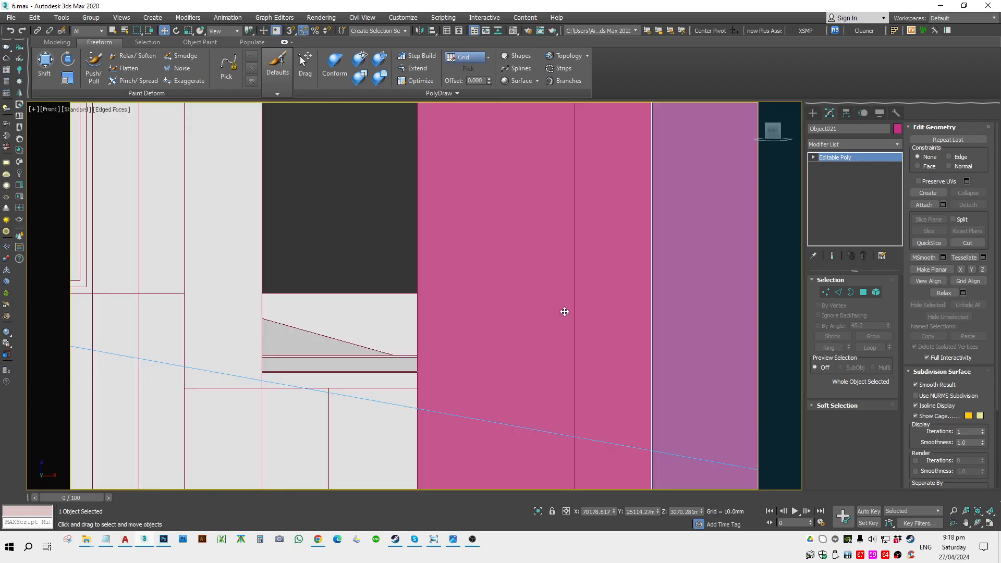
key("1")
key("alt+c")
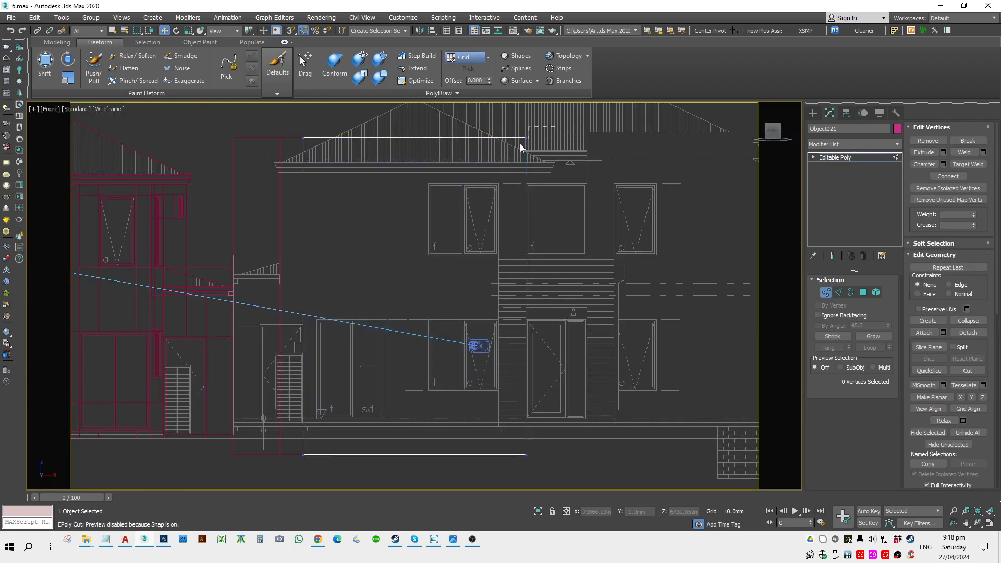
left_click_drag(283, 168, 302, 164)
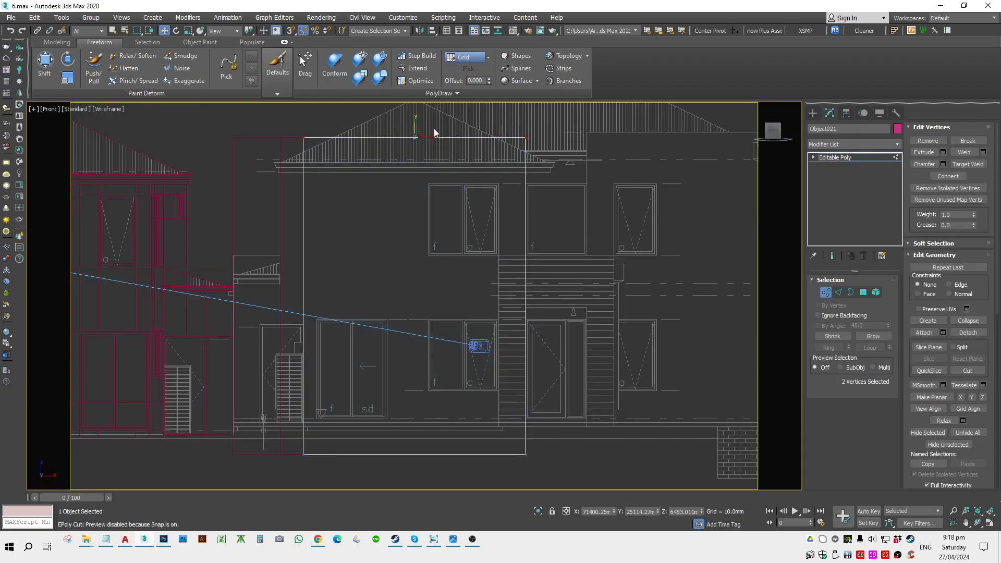
scroll(411, 124, "up", 2)
middle_click_drag(413, 139, 232, 265)
scroll(402, 206, "up", 2)
scroll(350, 217, "up", 2)
scroll(251, 200, "up", 2)
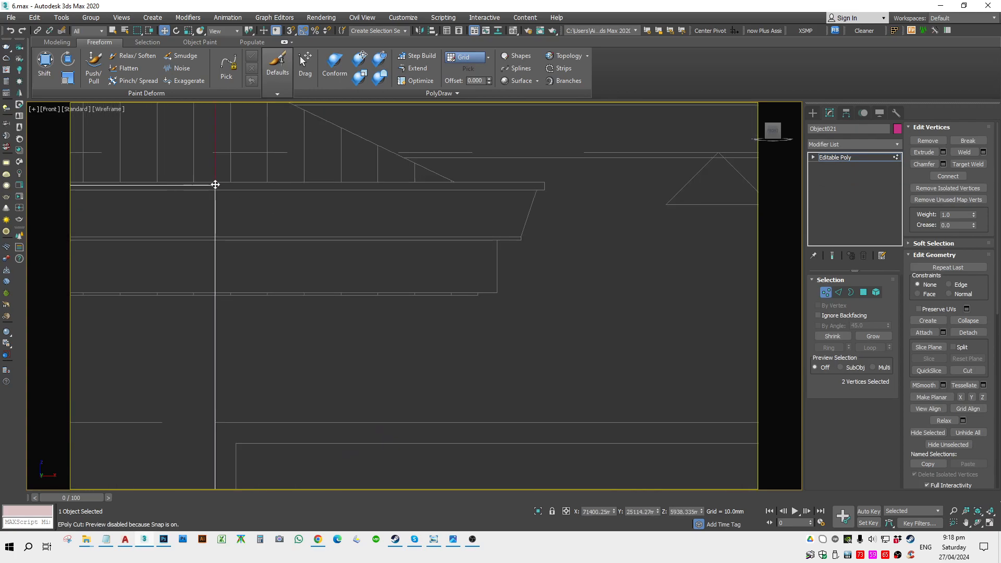
Raise the detached front wall's two bottom vertices to the base line of the wall in the elevation.
scroll(218, 306, "down", 1)
scroll(250, 277, "down", 2)
scroll(277, 312, "down", 3)
scroll(369, 197, "up", 1)
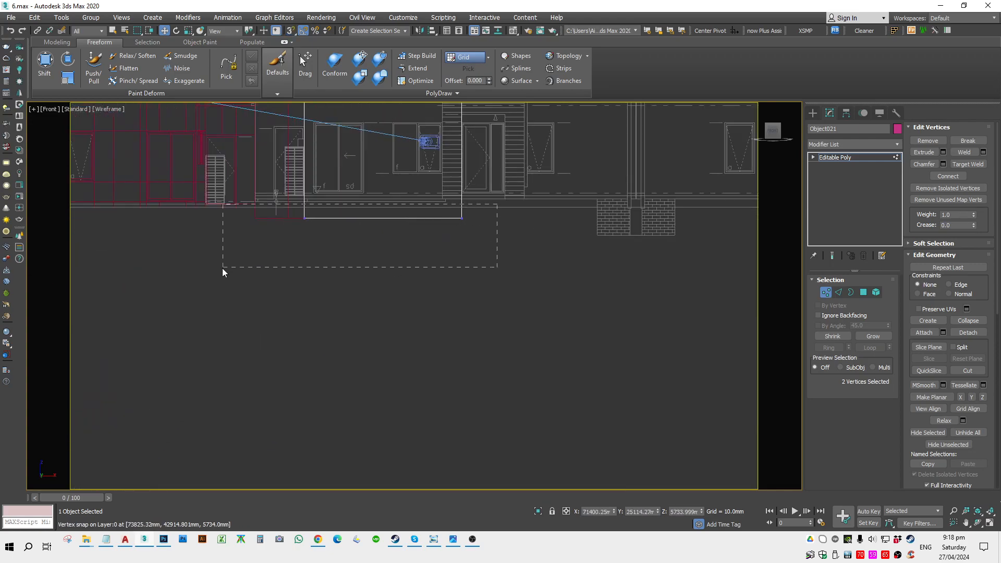
scroll(331, 203, "up", 3)
scroll(389, 258, "down", 2)
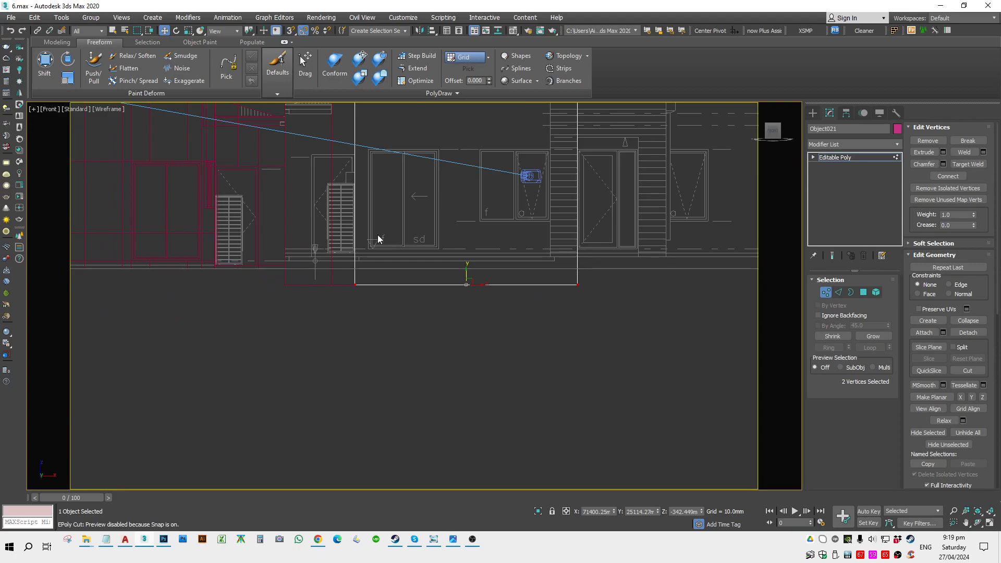
middle_click_drag(186, 255, 340, 327)
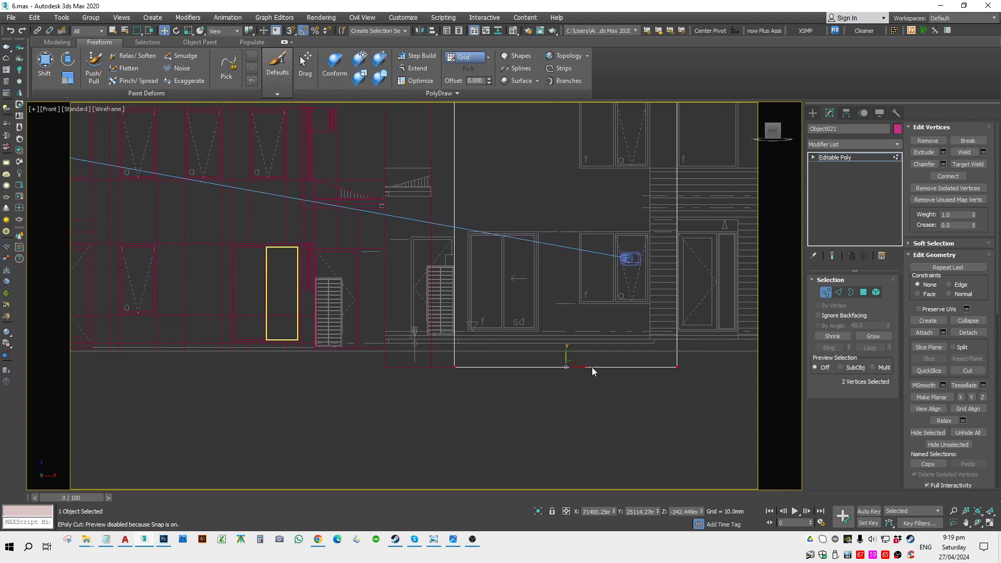
middle_click_drag(567, 370, 411, 371)
scroll(409, 373, "up", 2)
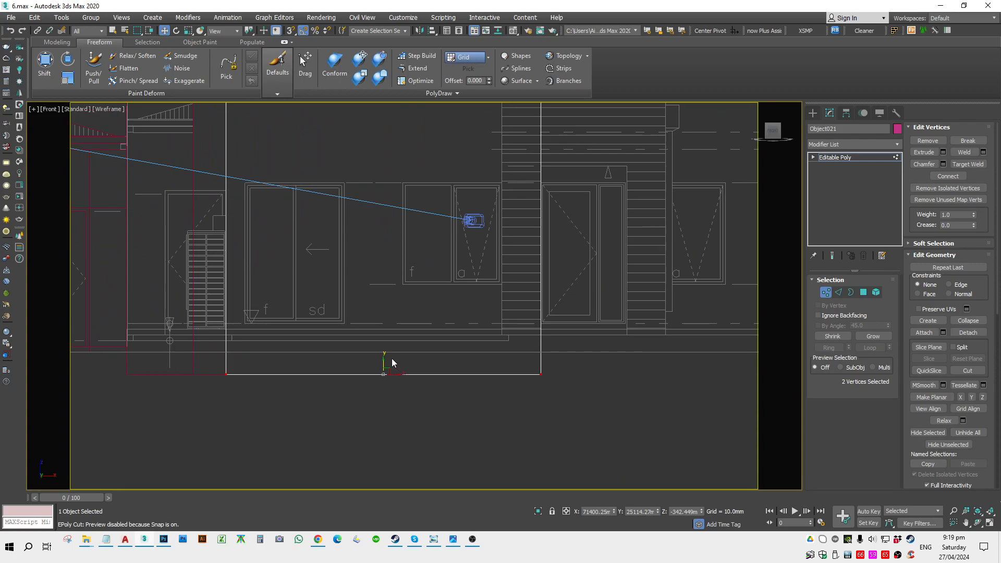
left_click(384, 373)
left_click_drag(632, 356, 608, 340)
key("1")
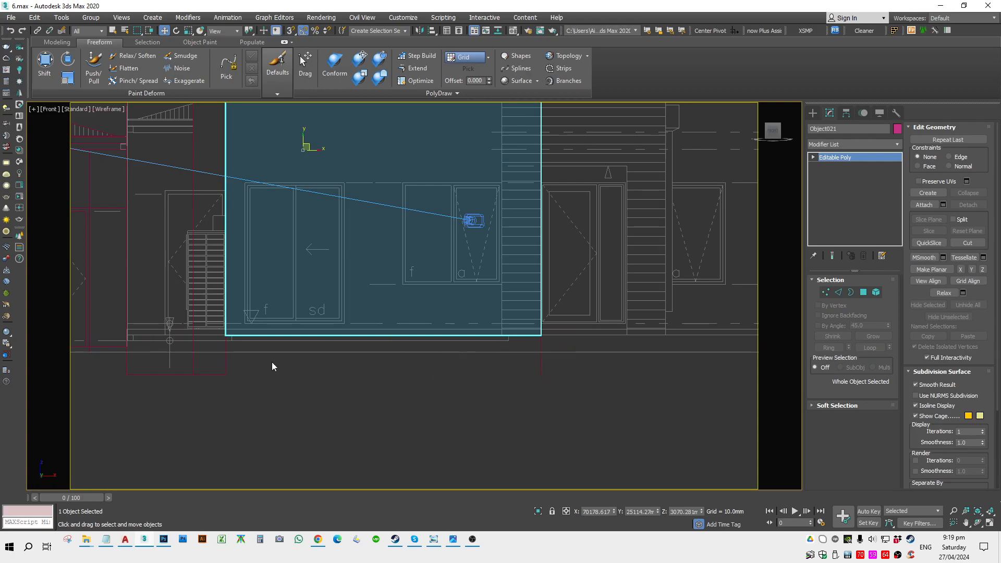
Review the trimmed front wall against the elevation drawing and the duplex, in front view and in 3D.
scroll(443, 358, "down", 4)
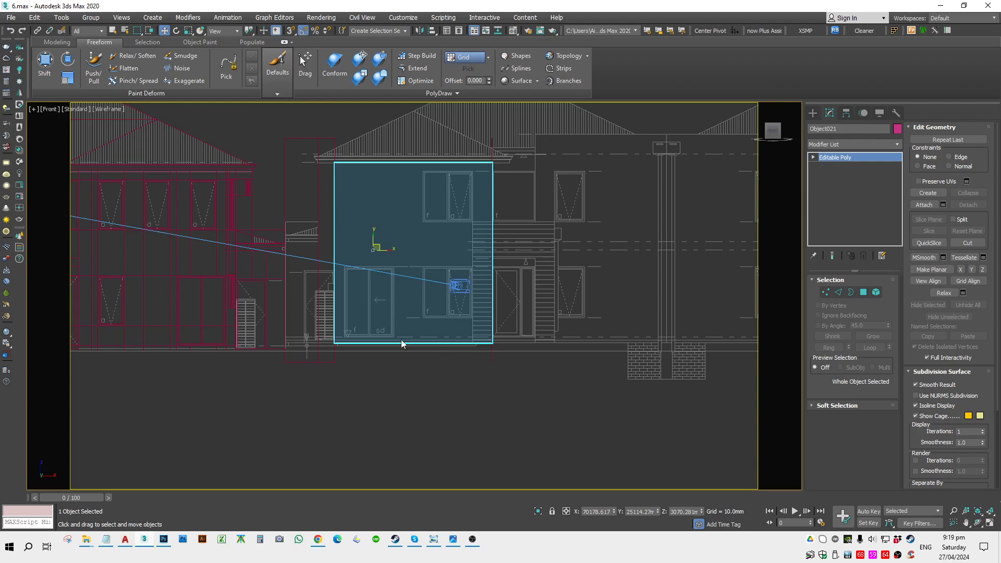
scroll(539, 334, "down", 4)
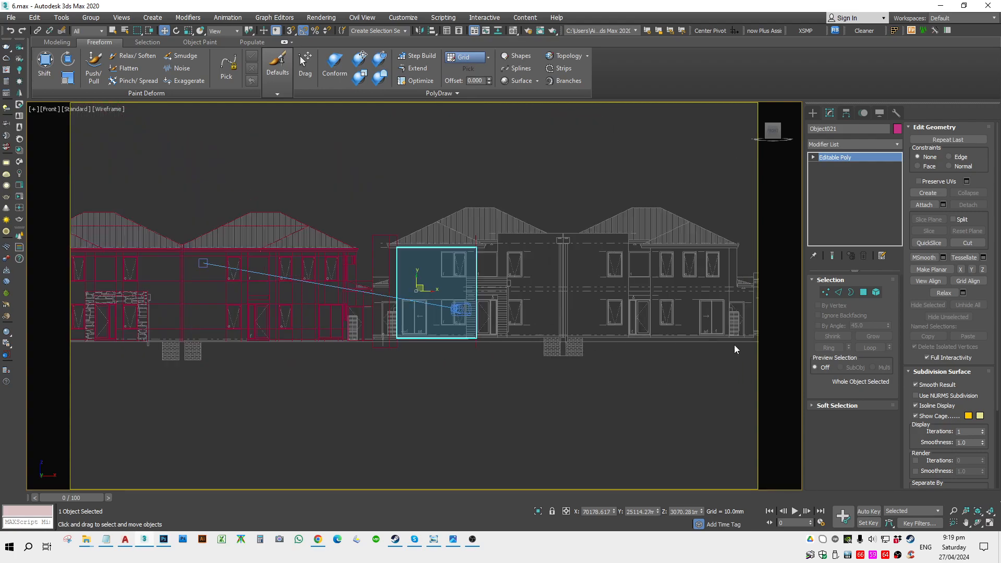
scroll(471, 340, "up", 4)
scroll(458, 342, "down", 6)
key("F3")
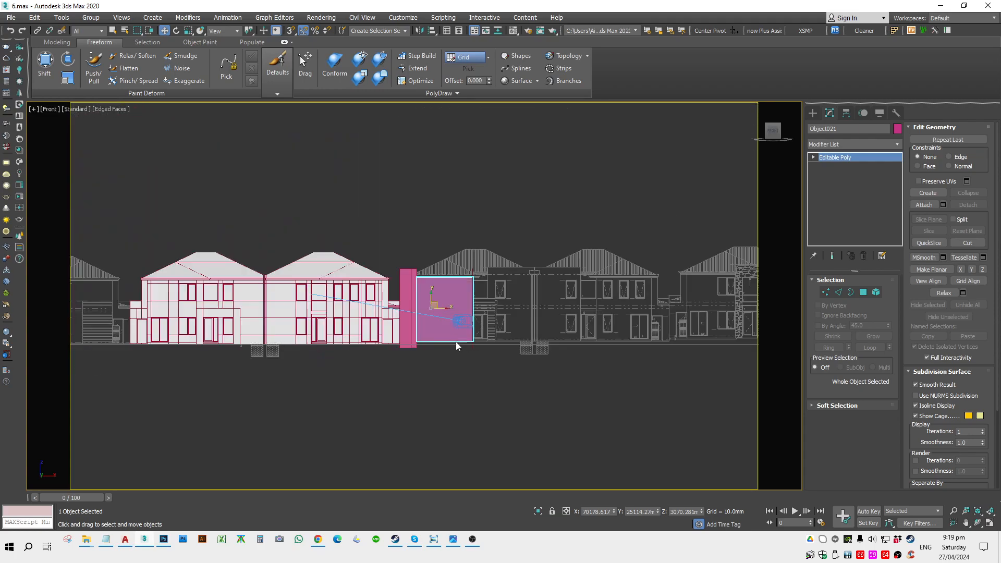
middle_click_drag(457, 345, 422, 360, "alt")
scroll(423, 360, "up", 3)
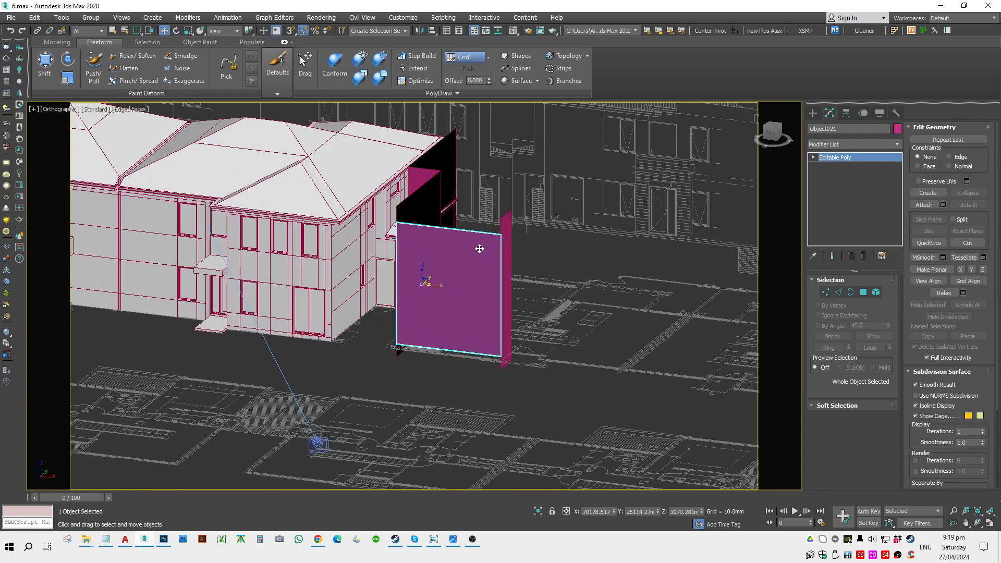
QuickSlice the detached front wall horizontally along the upper window's head line in the front elevation.
key("f")
key("z")
key("F3")
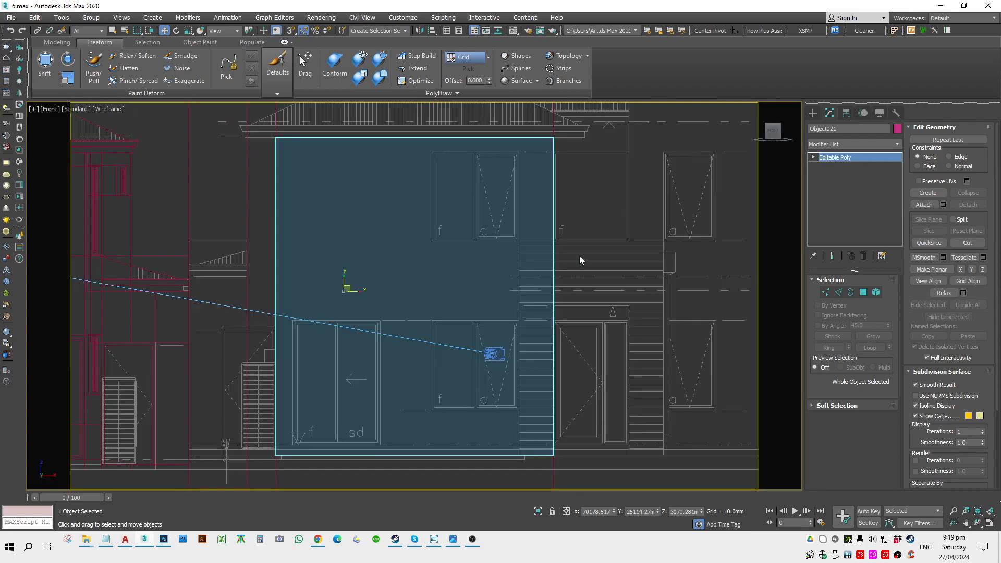
left_click(930, 243)
scroll(521, 219, "up", 4)
left_click(532, 214)
left_click(358, 214)
Try to QuickSlice the detached front wall horizontally along the upper window's sill line.
left_click(357, 391)
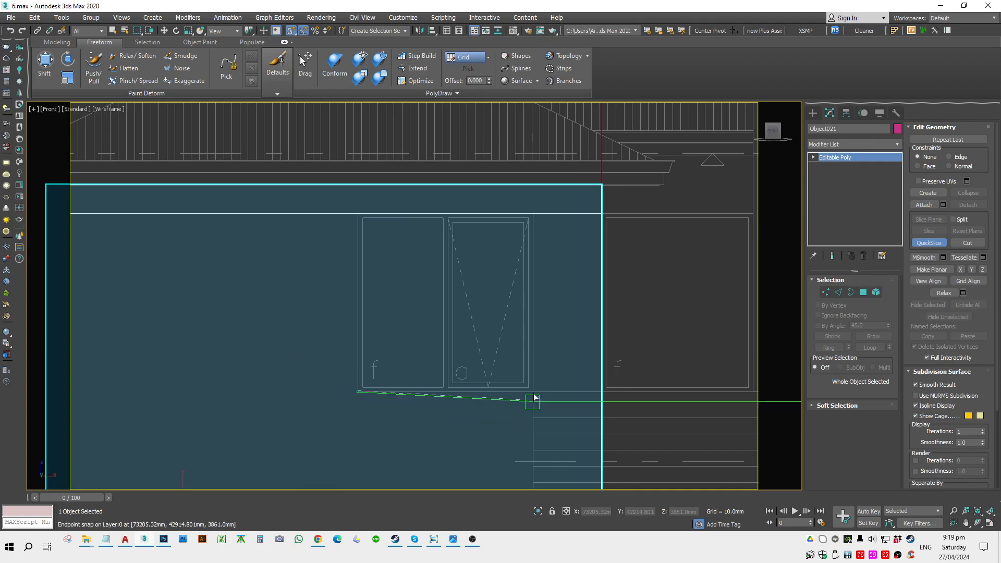
scroll(402, 394, "up", 3)
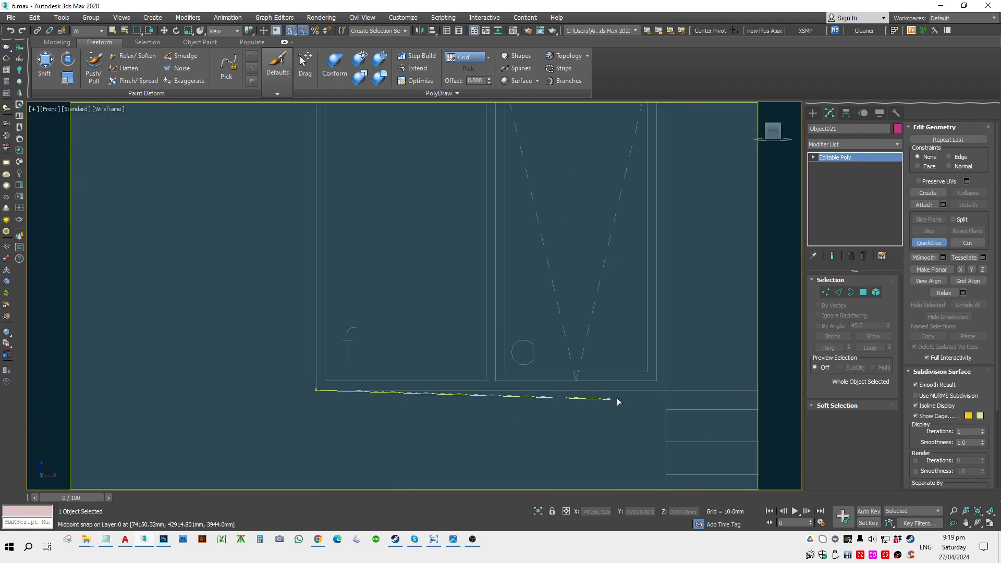
left_click(668, 389)
key("ctrl+z")
middle_click_drag(616, 391, 446, 373)
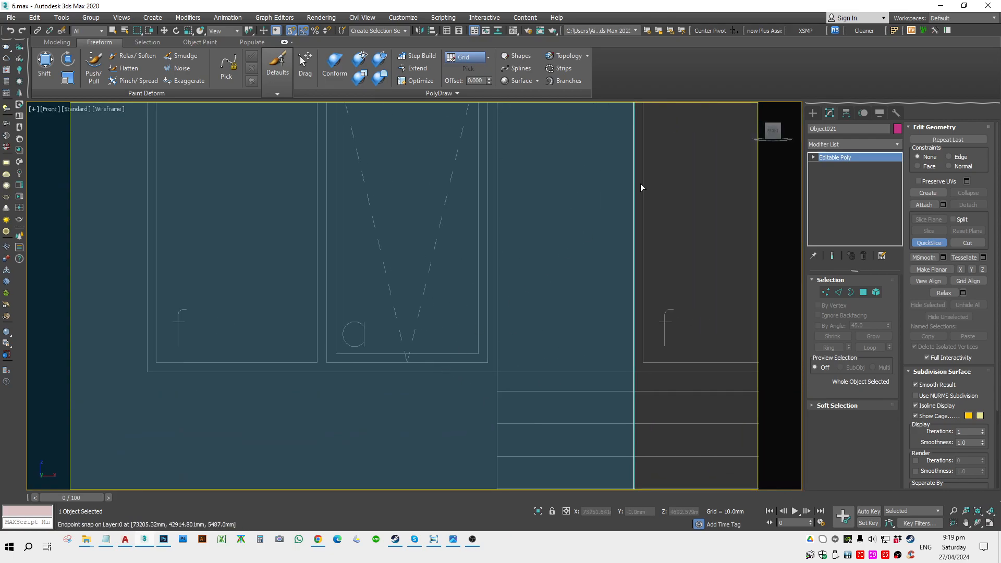
scroll(406, 355, "down", 3)
left_click(279, 344)
middle_click_drag(626, 391, 476, 364)
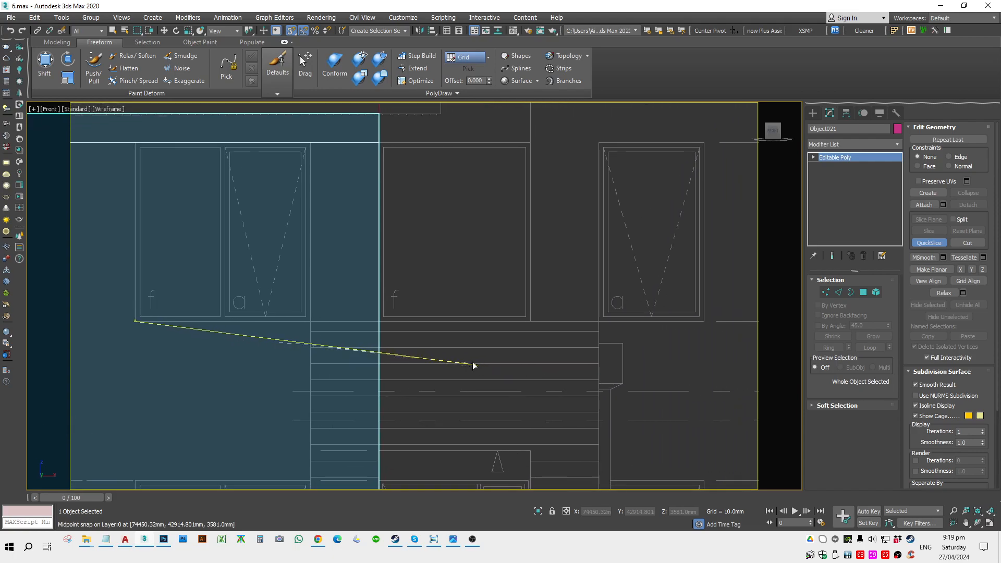
scroll(524, 318, "down", 2)
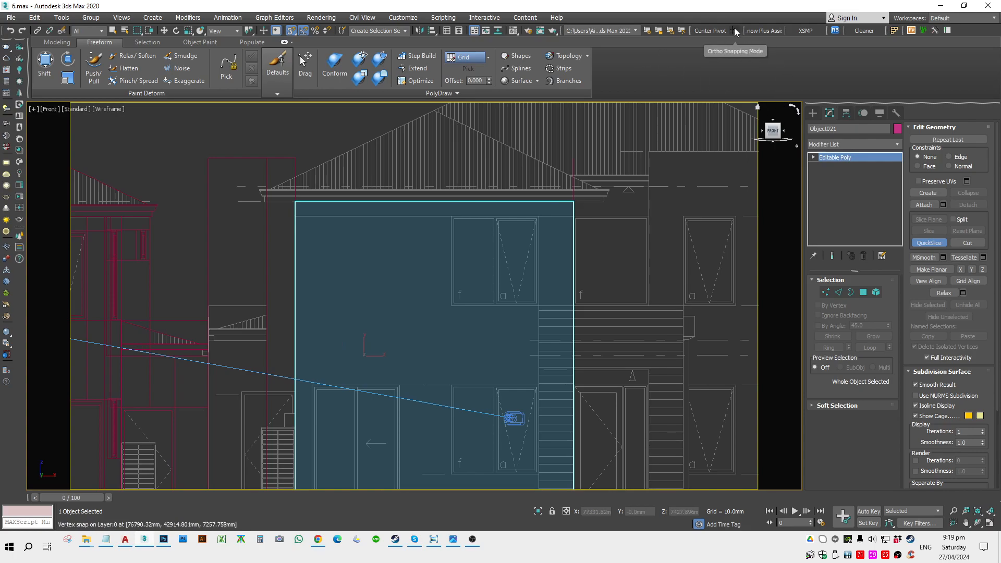
Find and select the Ortho Snapping Mode action among all commands in the toolbar customization settings.
left_click(404, 18)
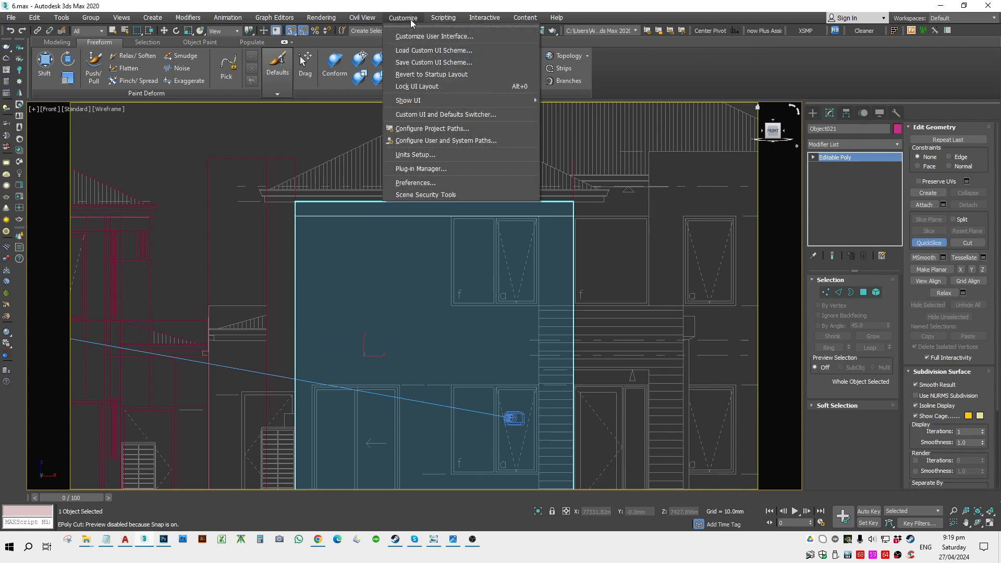
left_click(437, 36)
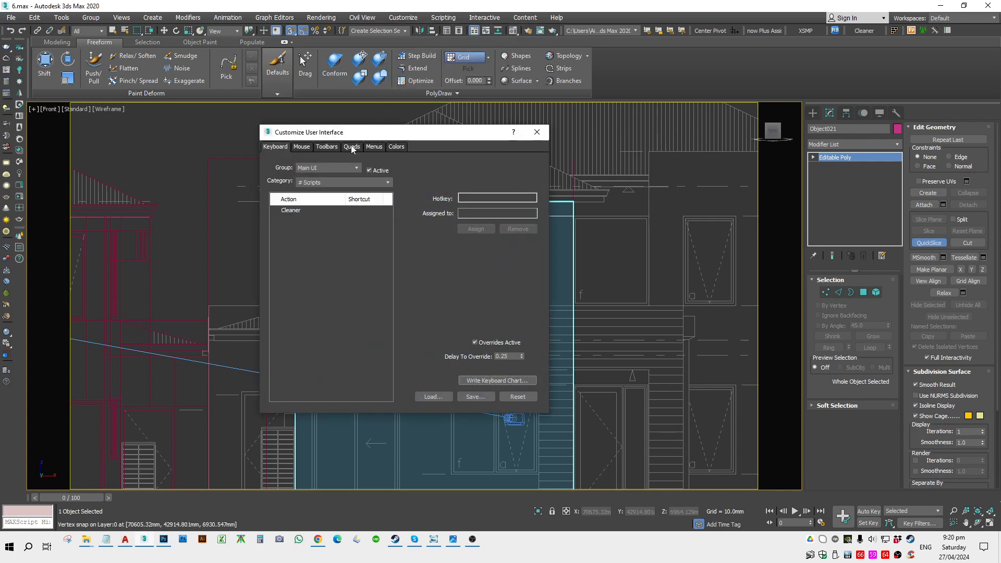
left_click(336, 146)
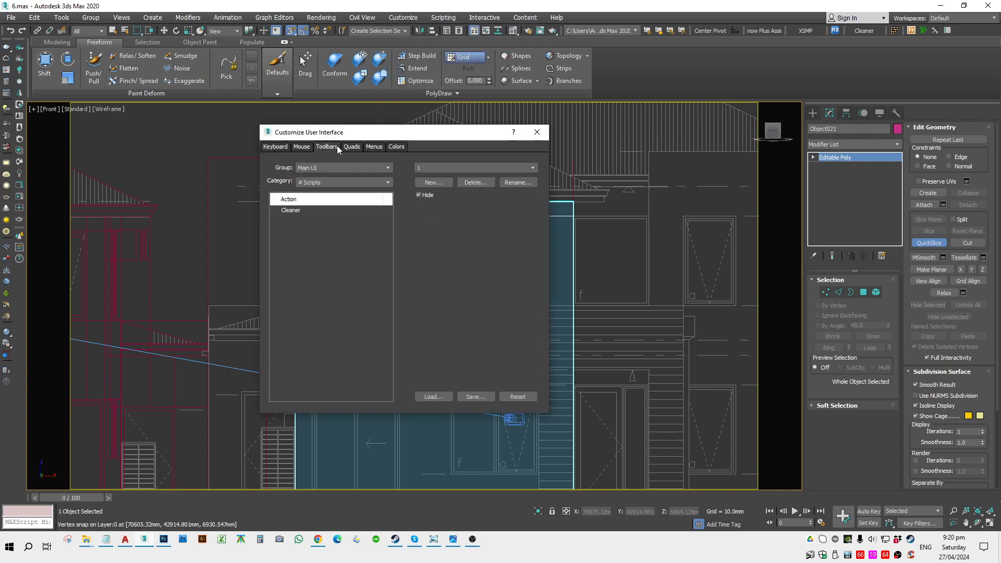
left_click(324, 181)
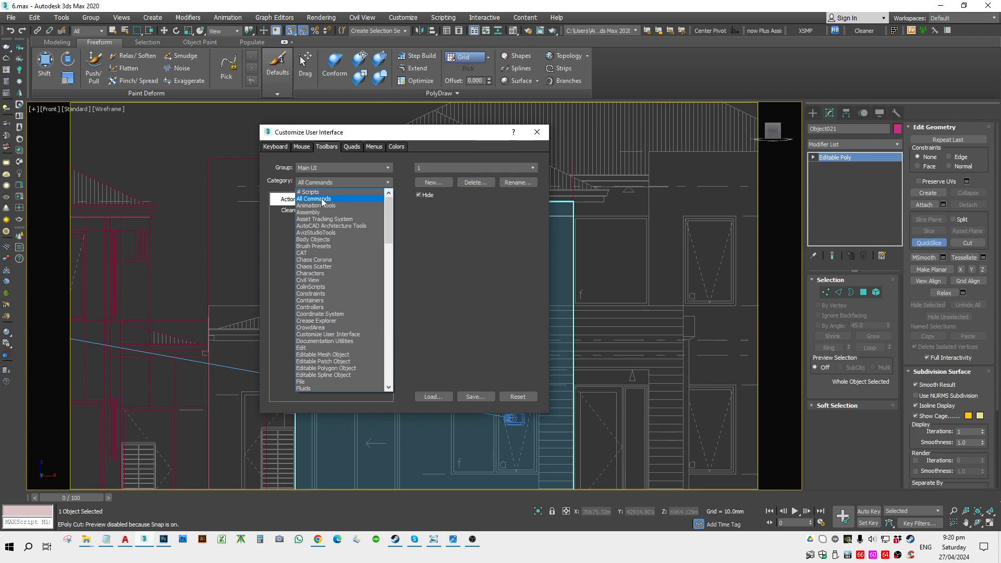
left_click(320, 193)
left_click_drag(388, 209, 389, 297)
scroll(311, 336, "down", 5)
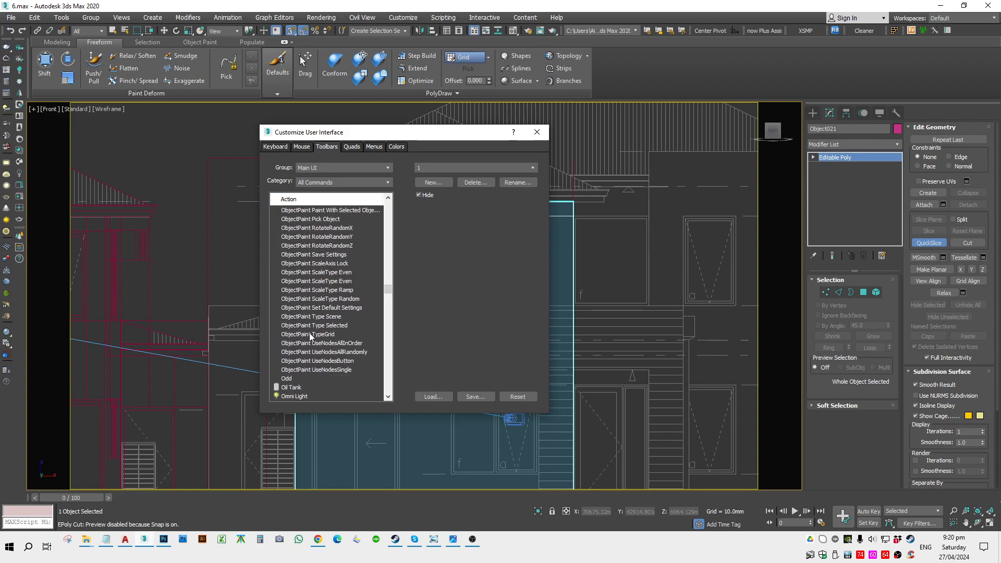
scroll(311, 347, "down", 10)
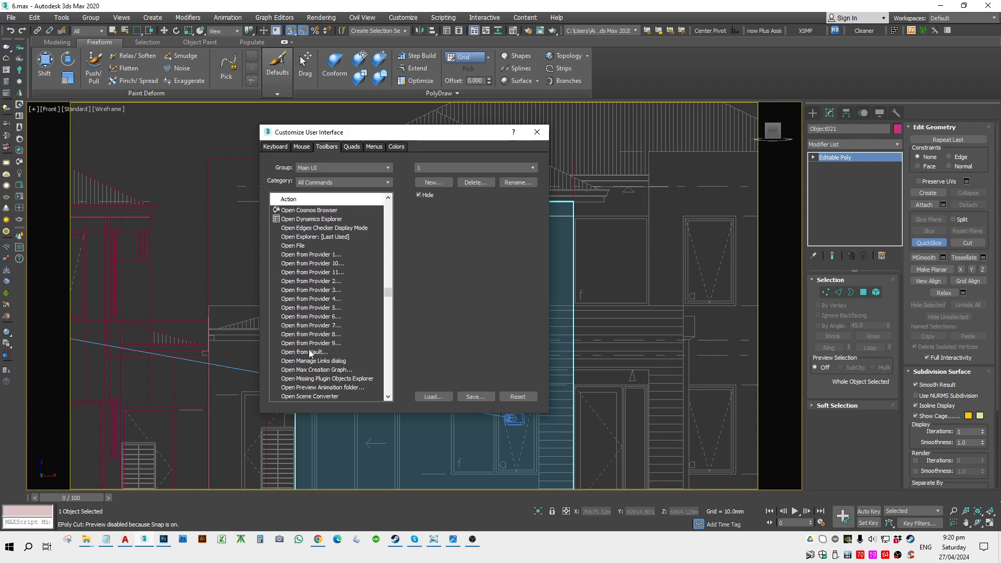
scroll(309, 350, "down", 7)
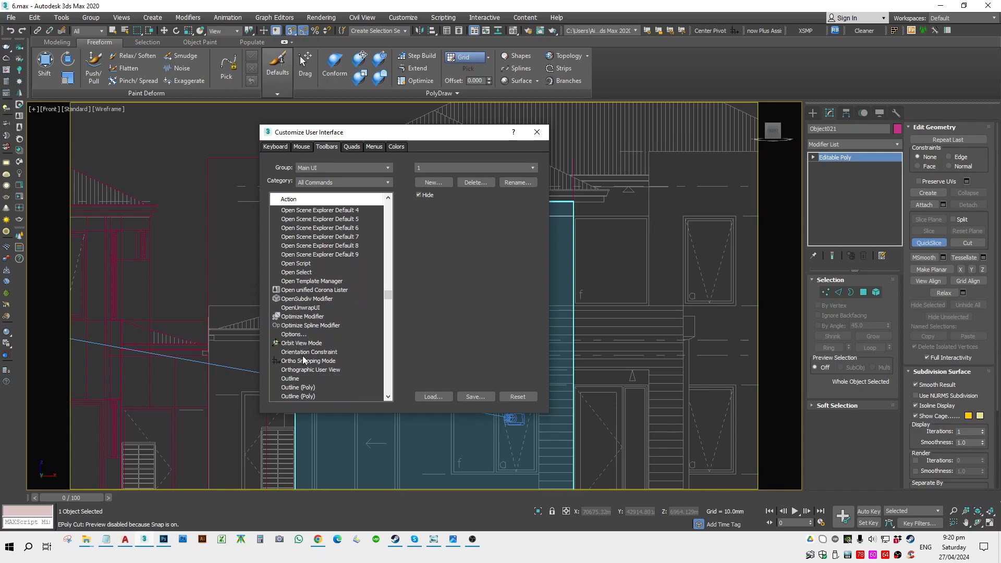
left_click(309, 362)
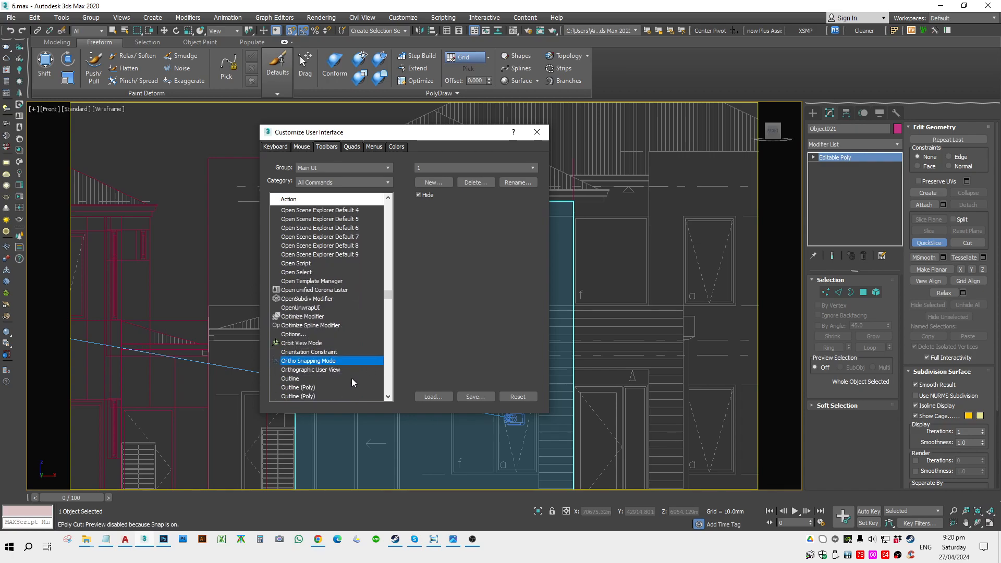
Create a new custom toolbar named "ortocffdsaf".
left_click(462, 169)
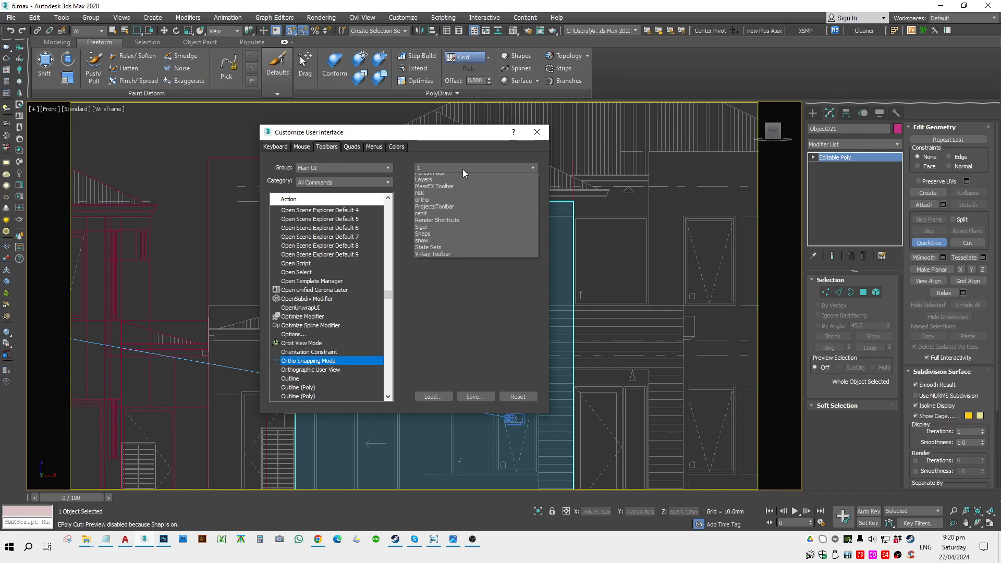
left_click(462, 169)
left_click(434, 184)
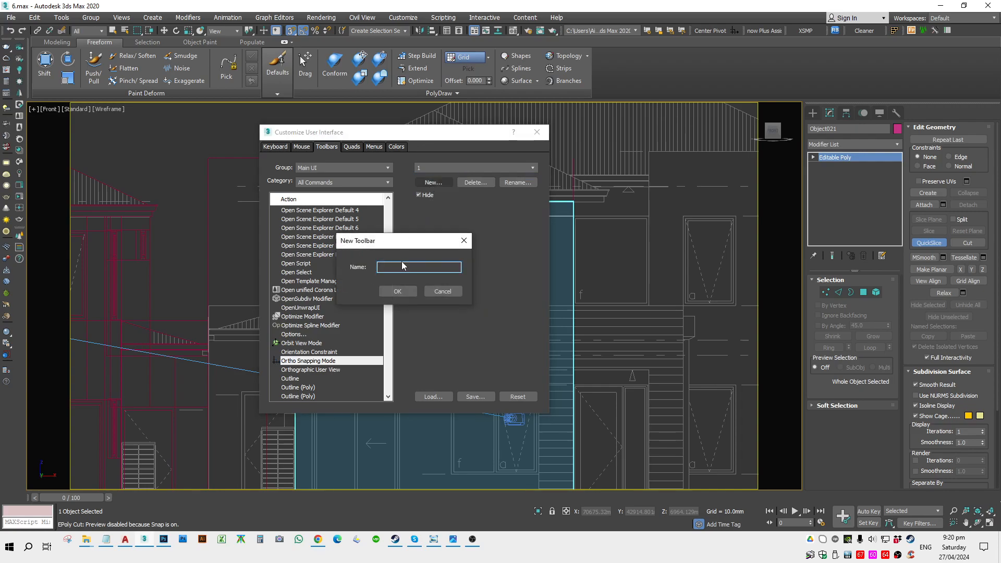
type("ortoc")
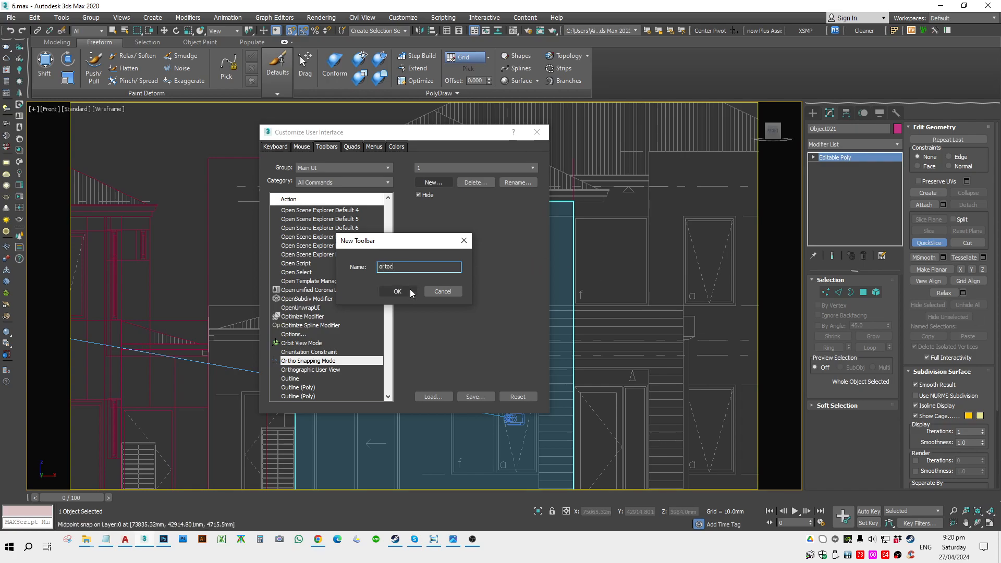
type("ffdsaf")
left_click(397, 291)
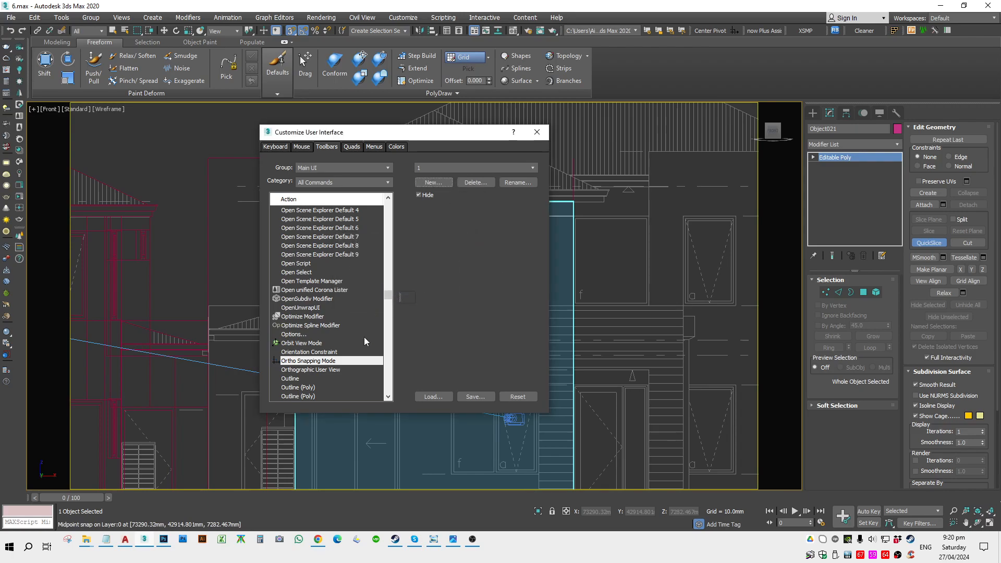
Place the new toolbar over the front viewport, add Ortho Snapping Mode to it, and close the customization settings.
left_click_drag(401, 298, 181, 268)
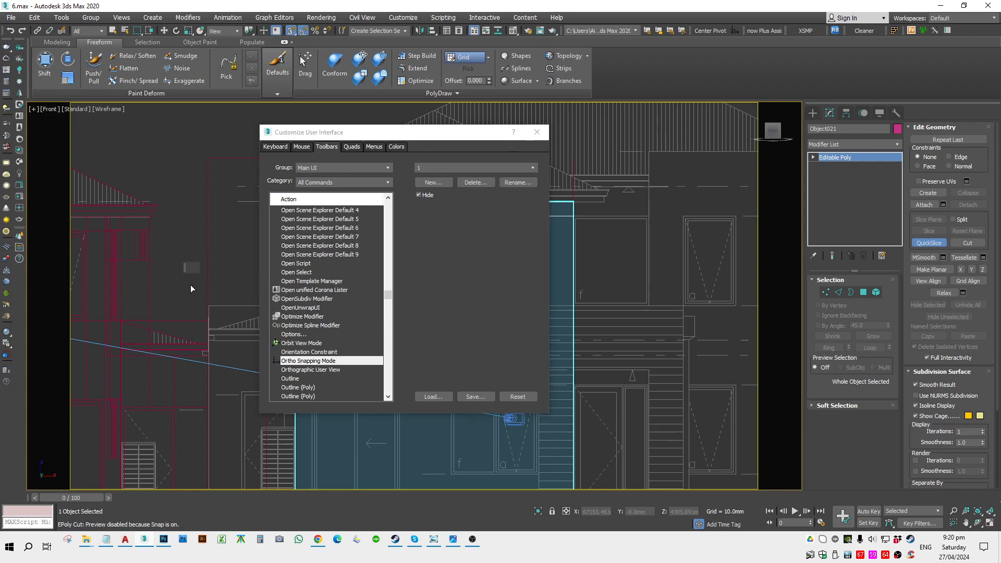
left_click_drag(293, 361, 189, 266)
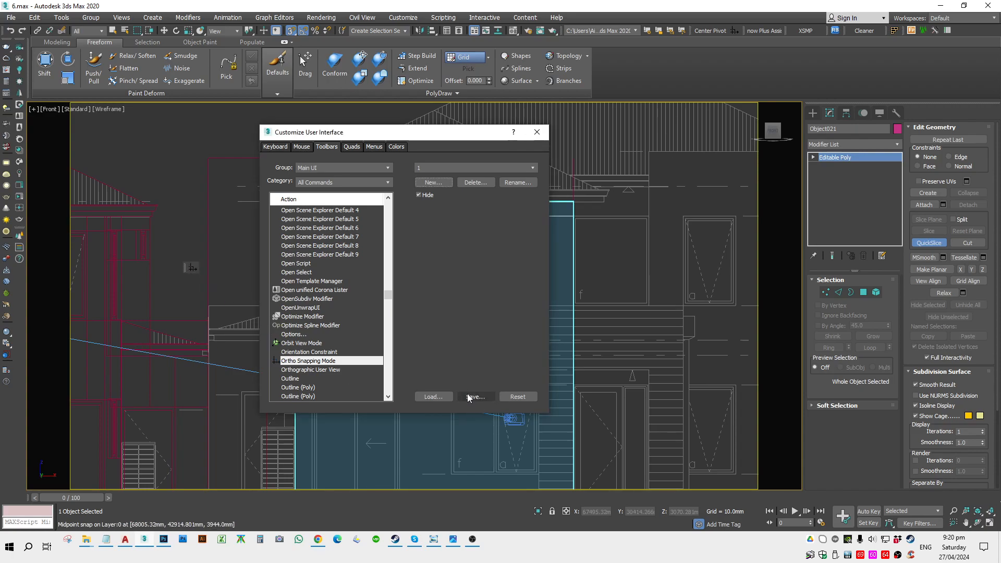
left_click(537, 132)
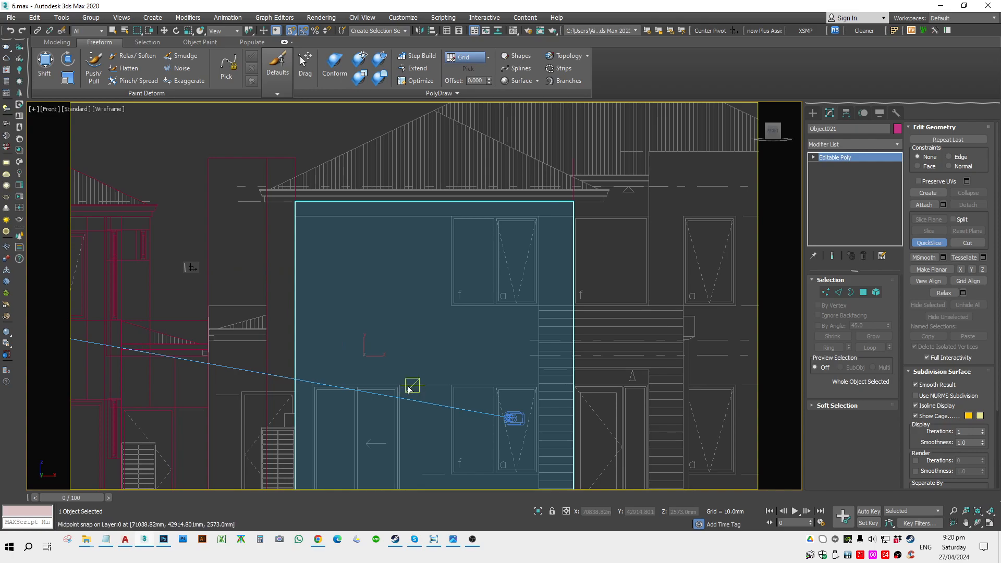
Using Ortho Snapping Mode, QuickSlice the front wall horizontally along the lower window's head line and the upper window's sill line.
left_click(192, 267)
left_click(416, 388)
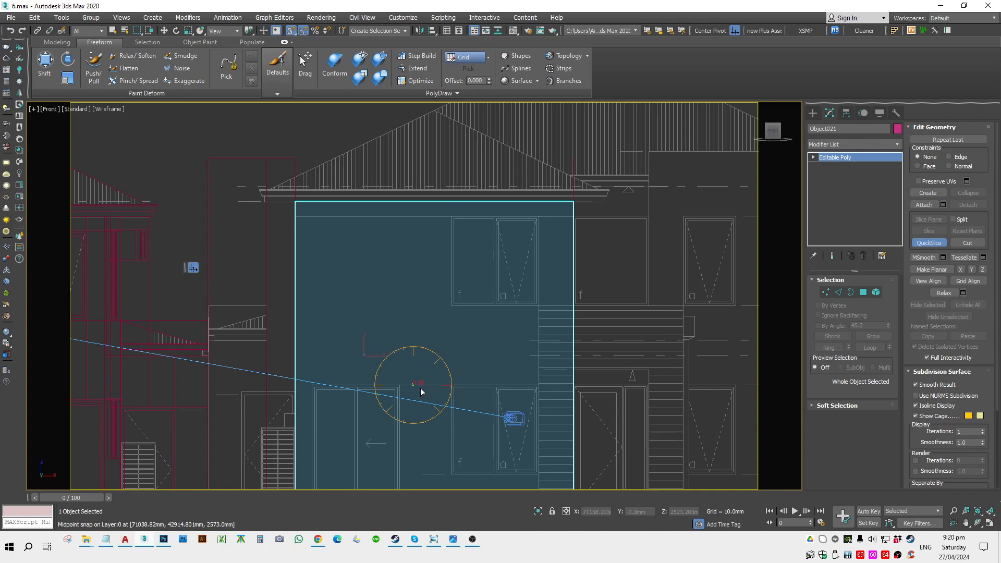
scroll(449, 407, "up", 5)
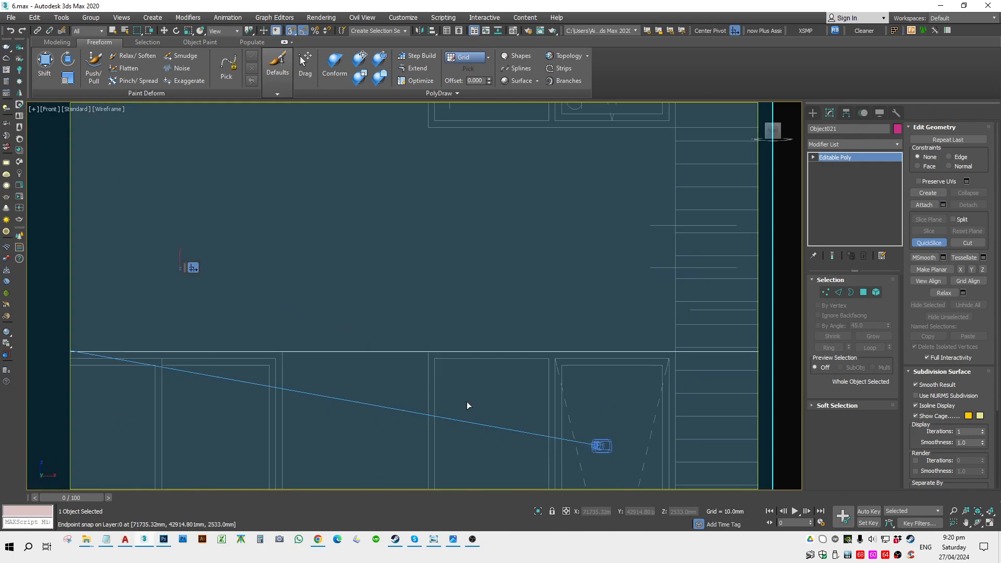
scroll(435, 355, "down", 3)
scroll(423, 294, "up", 3)
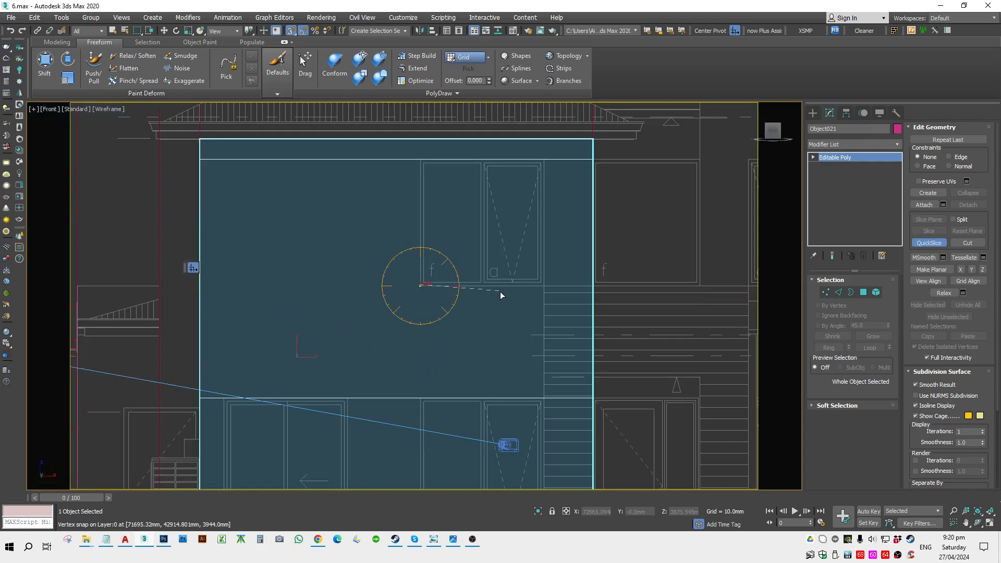
key("w")
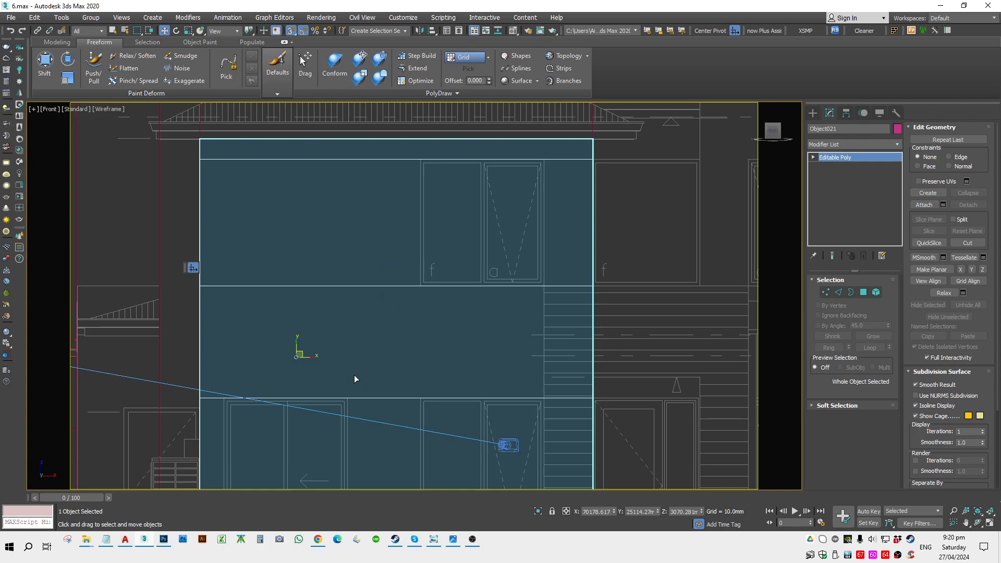
Hide the custom "ortocffdsaf" toolbar from the front viewport.
right_click(187, 268)
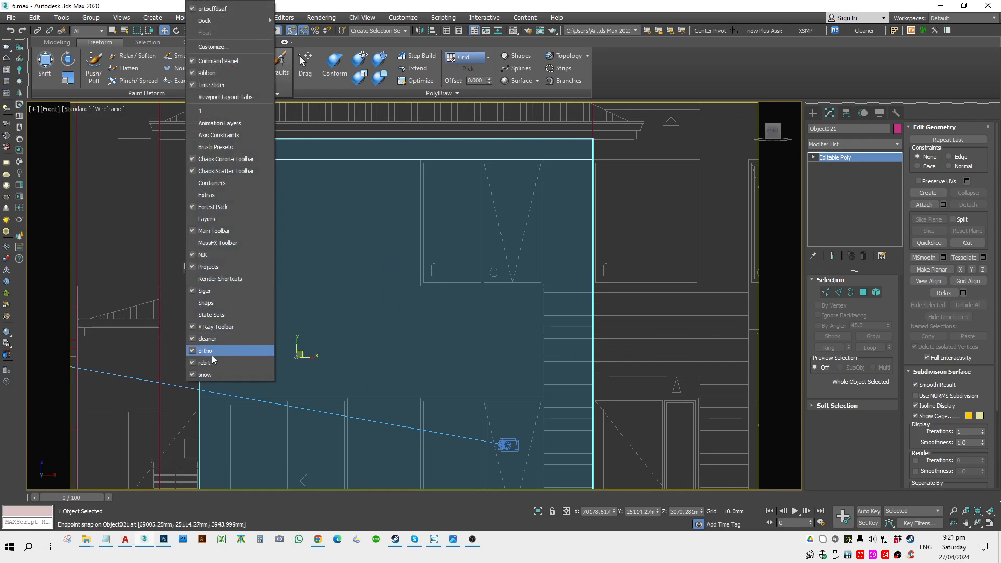
left_click(167, 291)
left_click(192, 268)
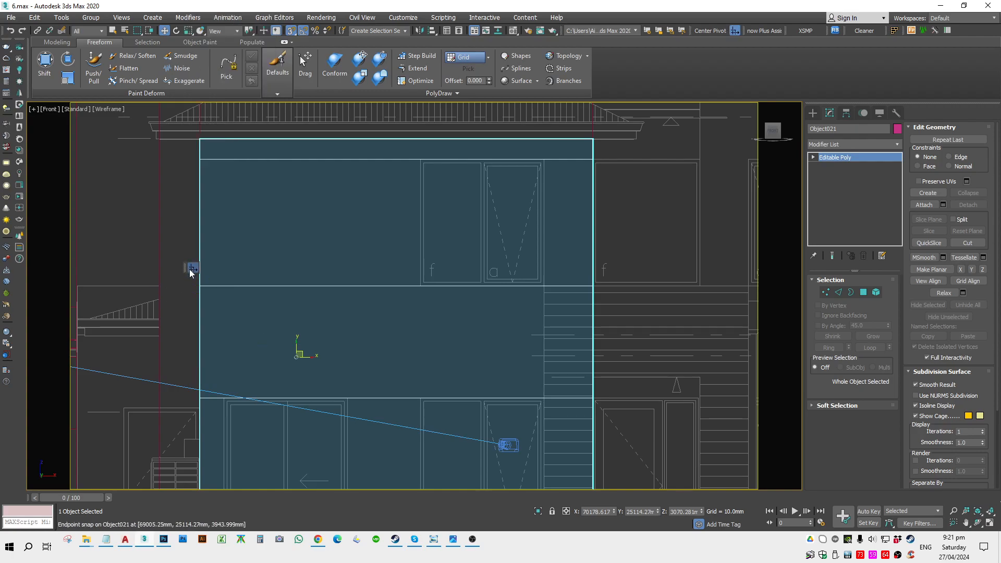
left_click(196, 282)
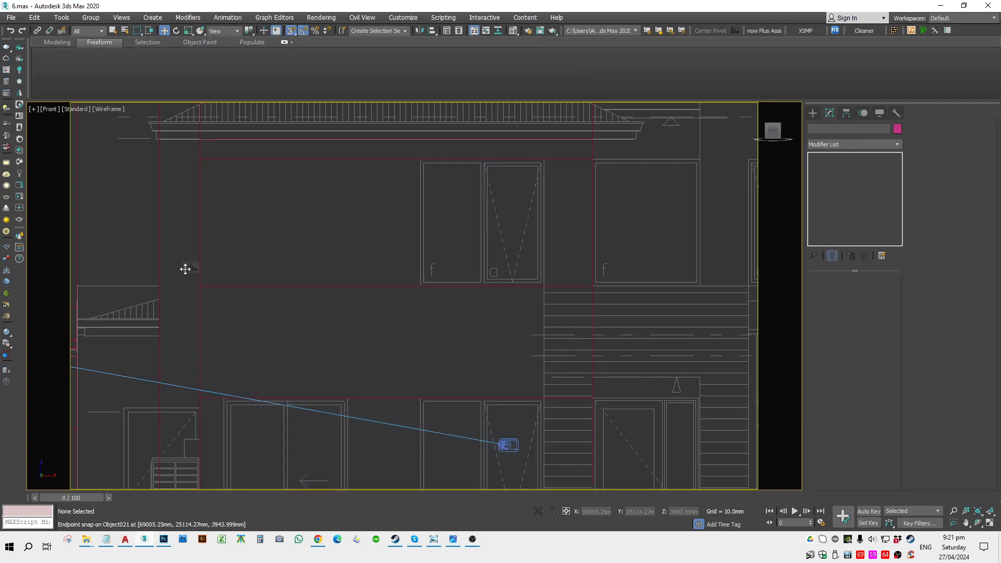
right_click(184, 268)
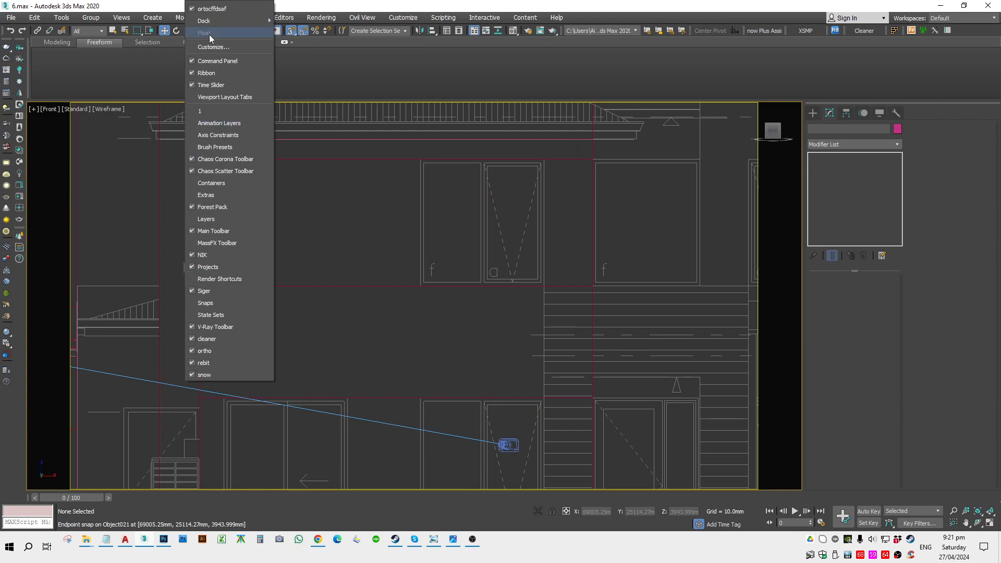
left_click(218, 11)
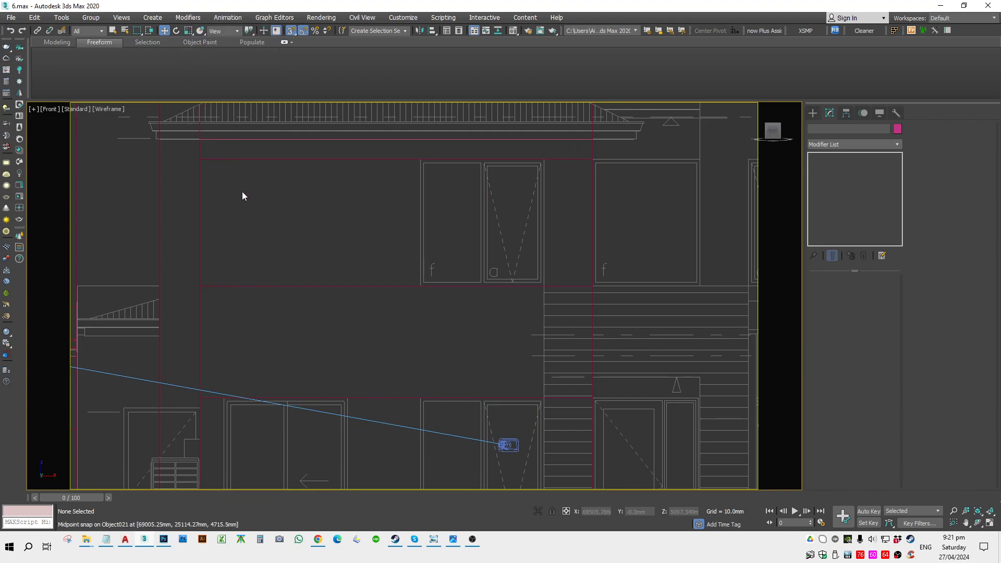
Select the sliced front wall of the neighbouring house in the front elevation.
scroll(243, 192, "down", 2)
scroll(354, 252, "down", 3)
scroll(408, 250, "up", 2)
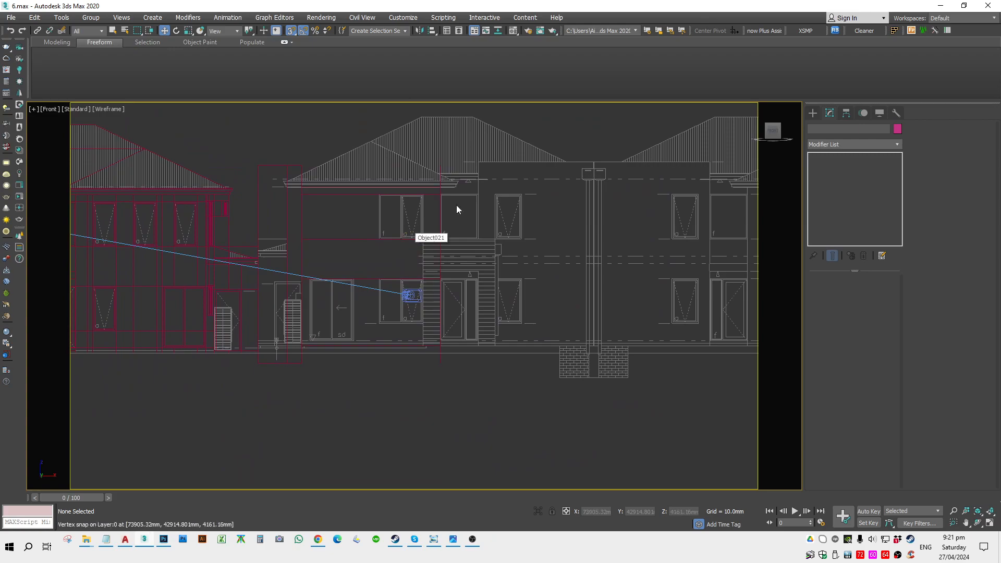
scroll(366, 244, "down", 2)
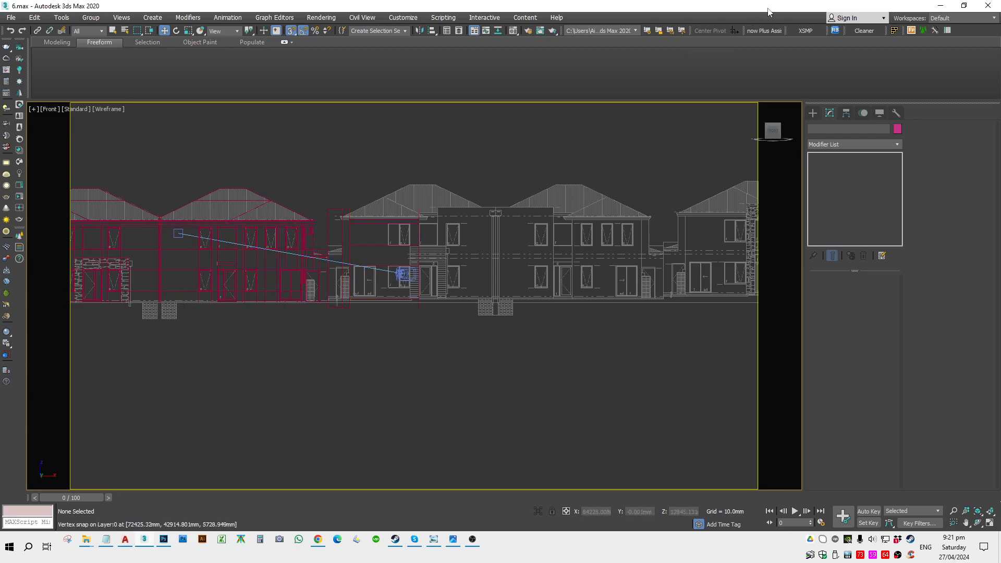
scroll(403, 270, "up", 2)
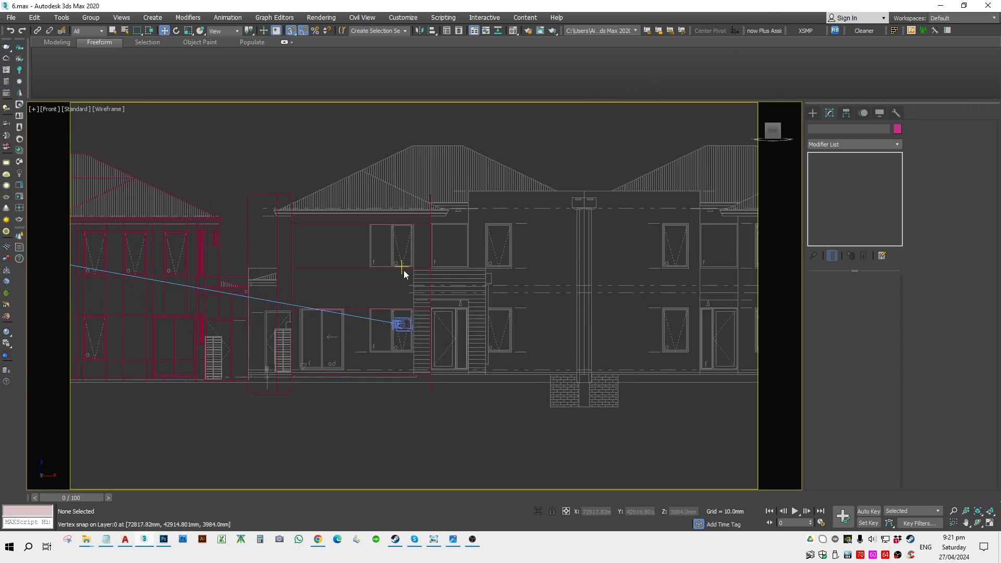
left_click(431, 262)
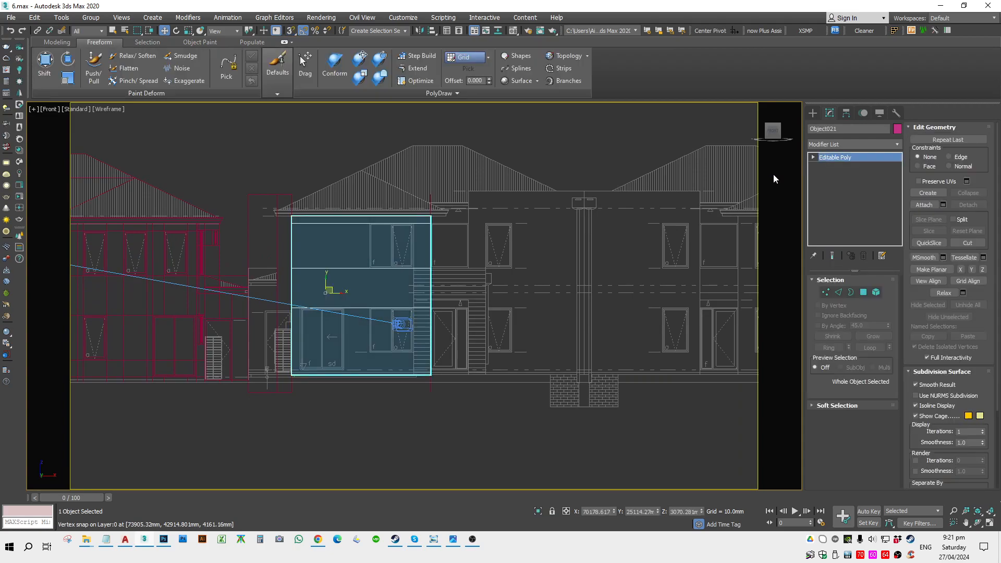
Find and select the Center Pivot action among all commands in the toolbar customization settings, then close them.
left_click(411, 17)
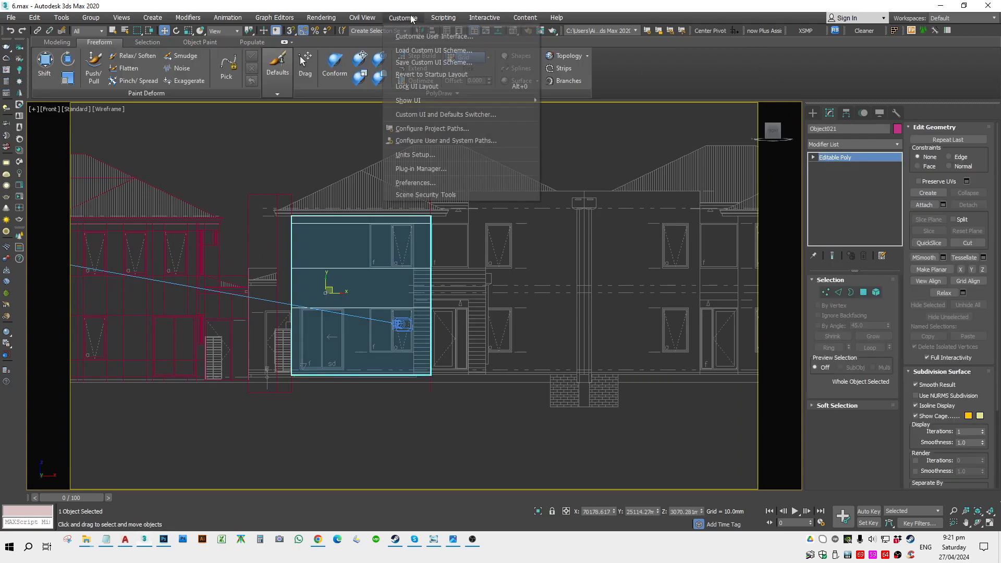
left_click(416, 41)
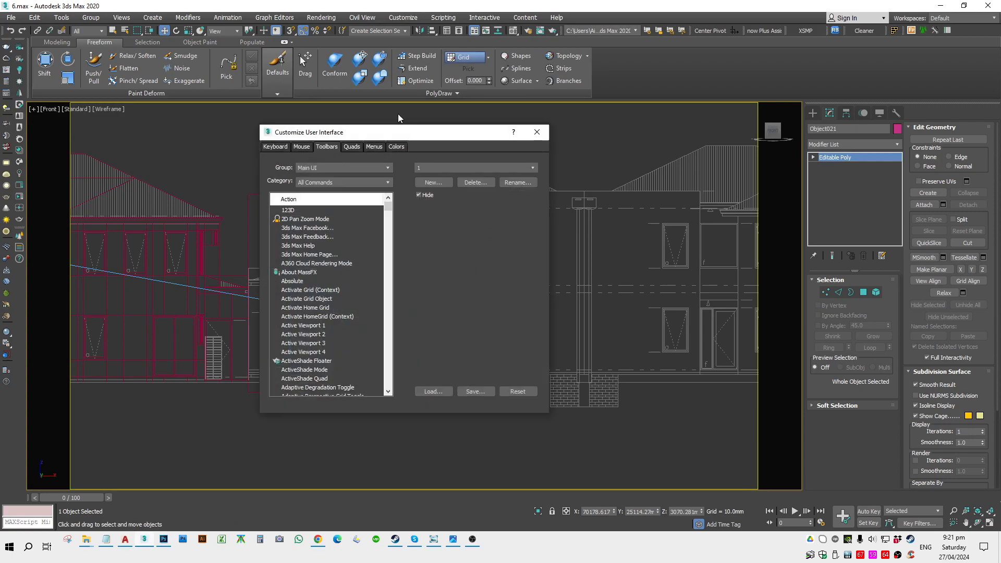
left_click(303, 248)
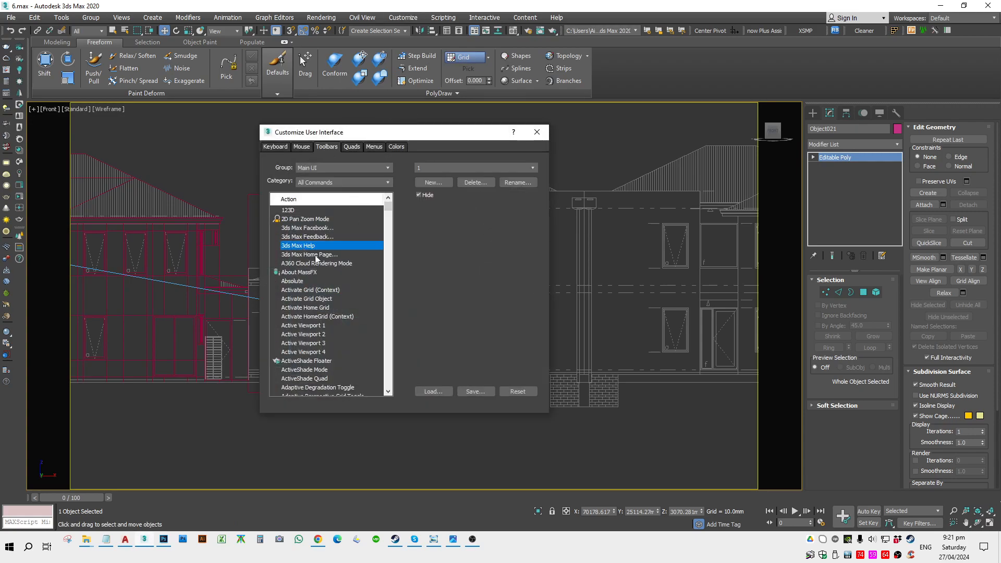
key("c")
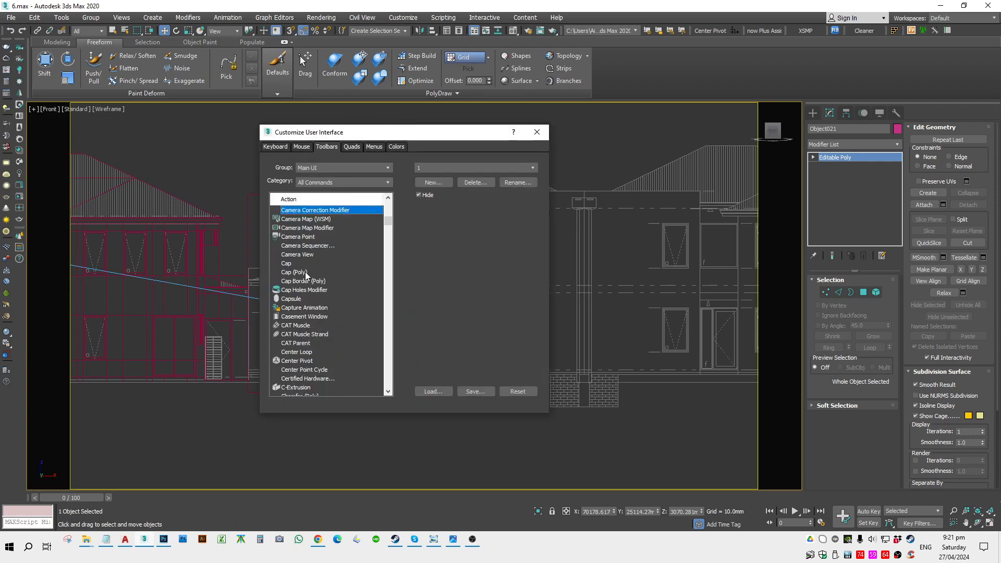
scroll(299, 273, "down", 3)
scroll(299, 274, "down", 1)
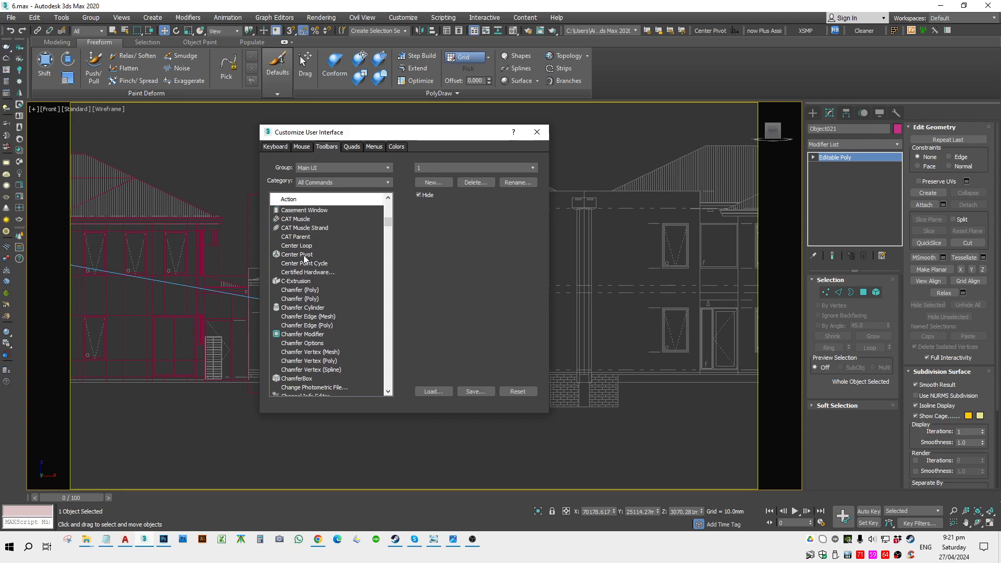
left_click(305, 255)
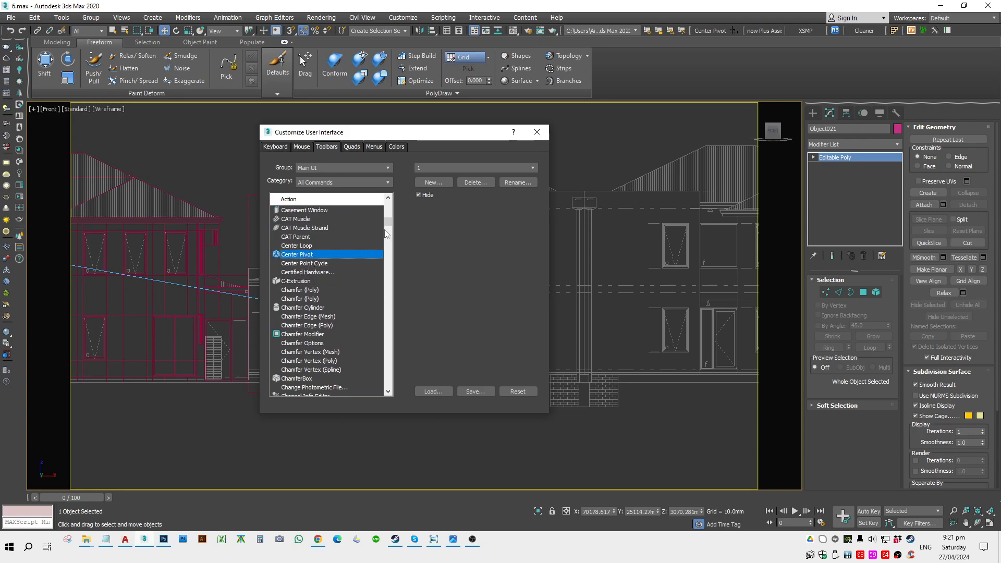
left_click_drag(427, 137, 703, 96)
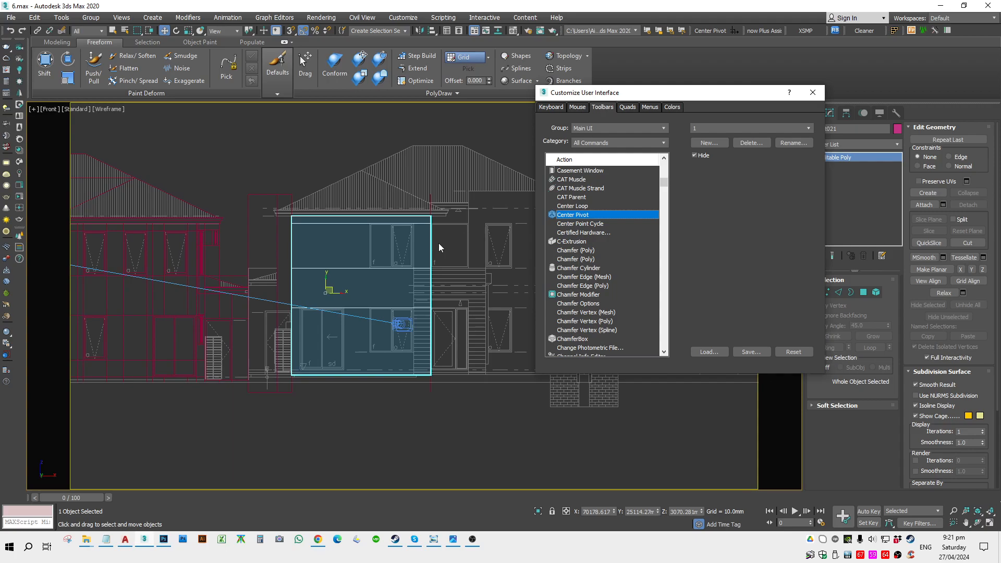
left_click(814, 93)
Center the front wall's pivot on its geometry.
left_click(705, 30)
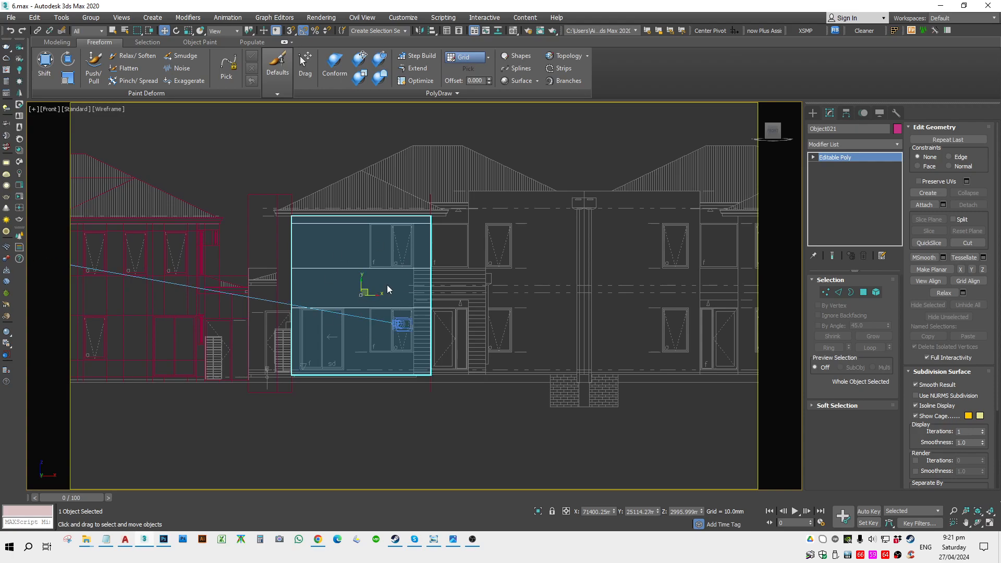
scroll(396, 275, "up", 2)
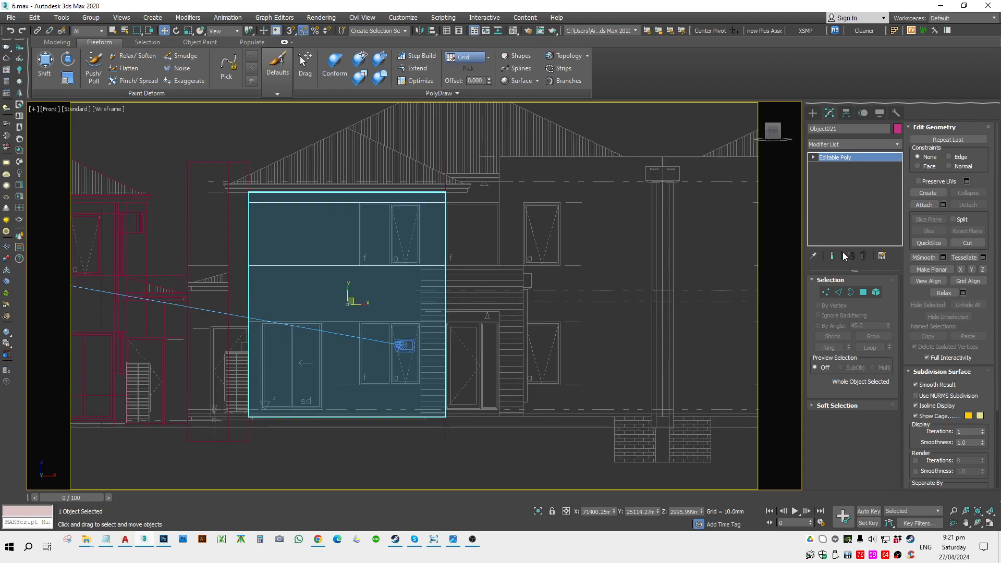
QuickSlice the front wall vertically along both side edges of the upper window.
left_click(916, 244)
scroll(367, 227, "up", 3)
left_click(357, 180)
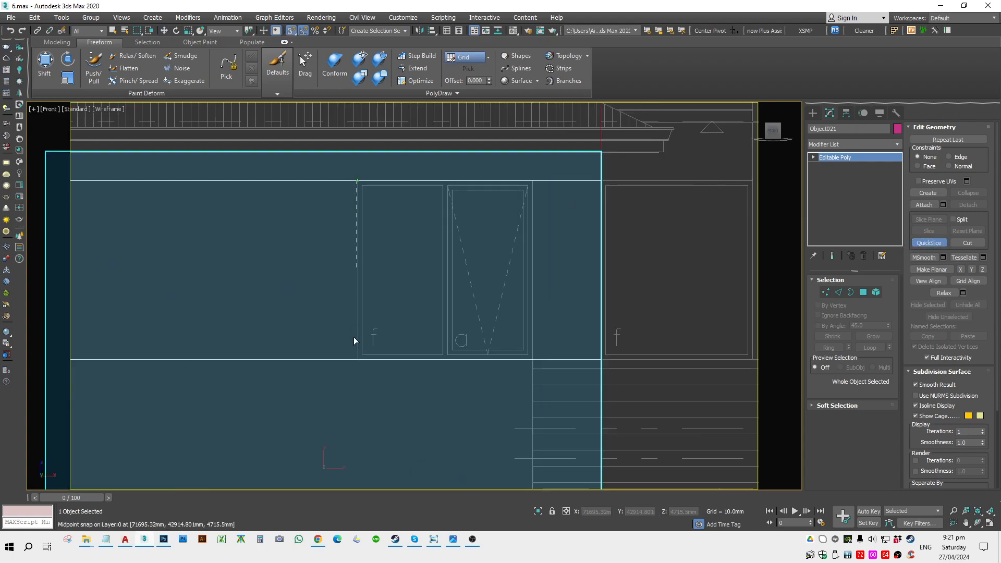
left_click(354, 366)
left_click(532, 181)
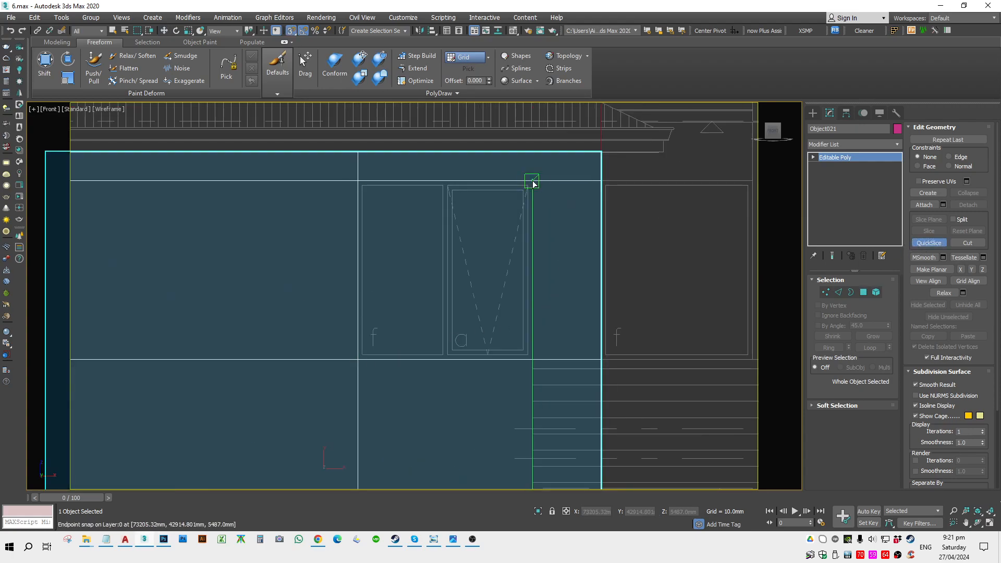
left_click(531, 368)
scroll(532, 375, "down", 4)
scroll(522, 365, "up", 3)
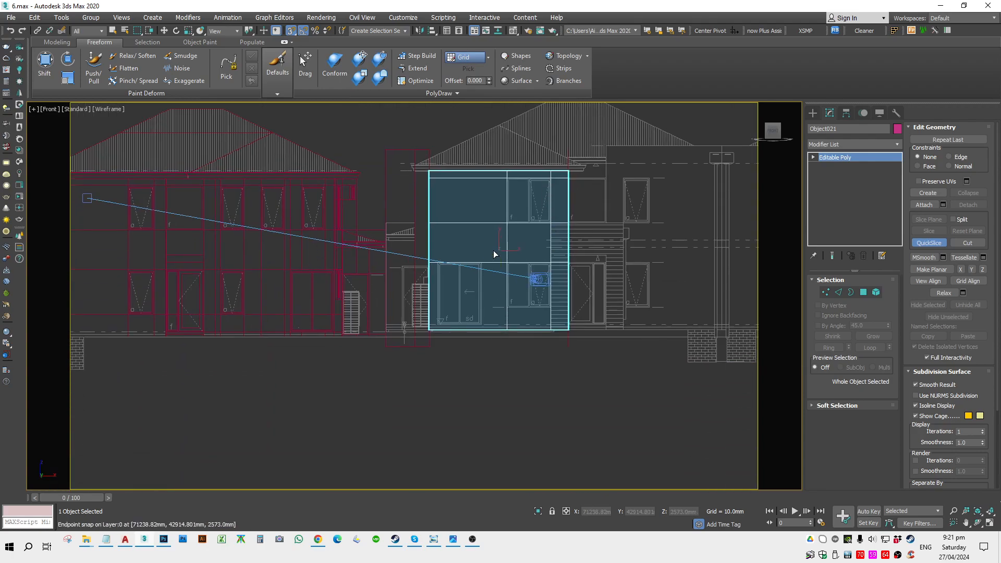
QuickSlice the front wall horizontally along the lower window's sill line.
scroll(487, 376, "up", 2)
left_click(455, 388)
left_click(700, 390)
scroll(374, 331, "down", 3)
scroll(439, 227, "up", 3)
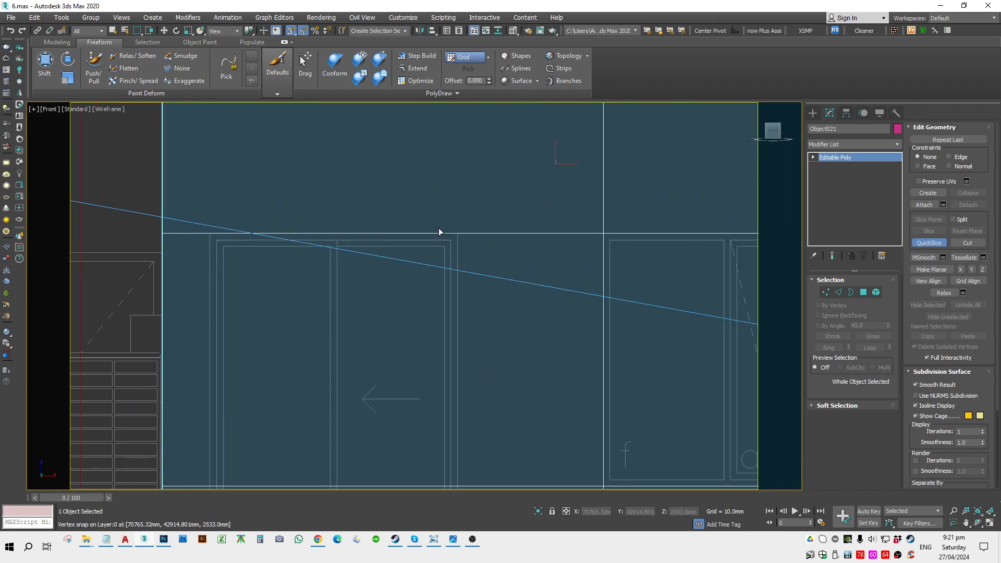
QuickSlice the front wall vertically along both side edges of the ground-floor sliding door.
left_click(456, 233)
scroll(500, 366, "down", 3)
left_click(501, 358)
left_click(380, 176)
scroll(331, 379, "up", 2)
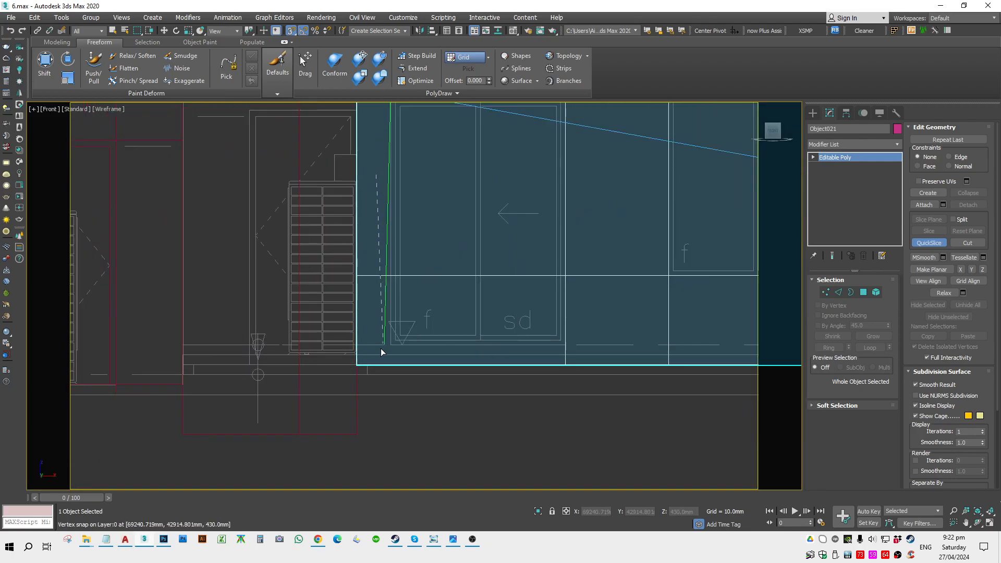
left_click(390, 345)
left_click(390, 345)
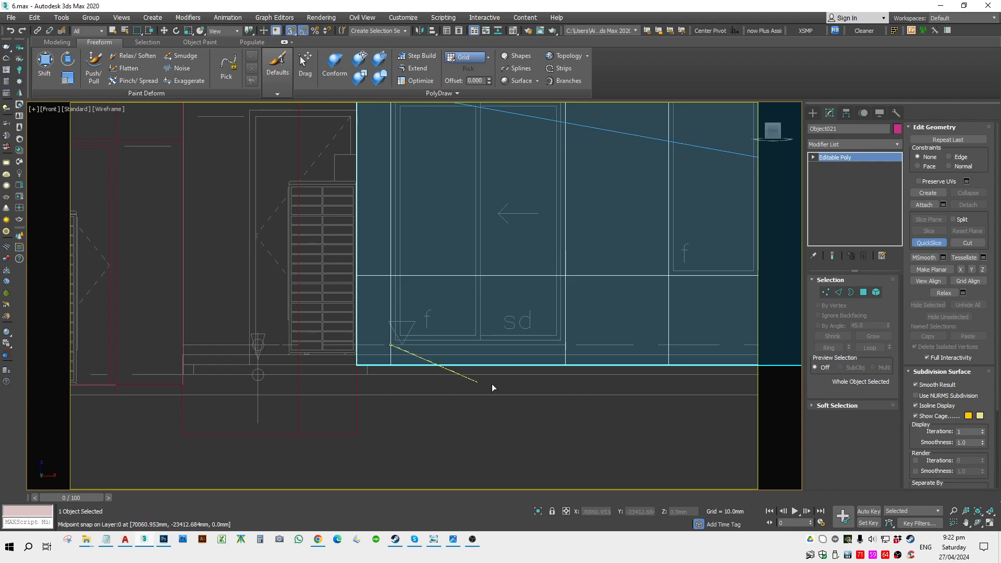
QuickSlice the front wall horizontally along the bottom edge of the ground-floor sliding door.
left_click(570, 355)
right_click(651, 320)
Delete the front wall polygons covering the sliding door, the lower window and the upper window to form three openings.
mouse_move(631, 315)
middle_mouse_down("alt")
mouse_move(611, 339)
mouse_move(648, 324)
middle_mouse_up("alt")
key("F3")
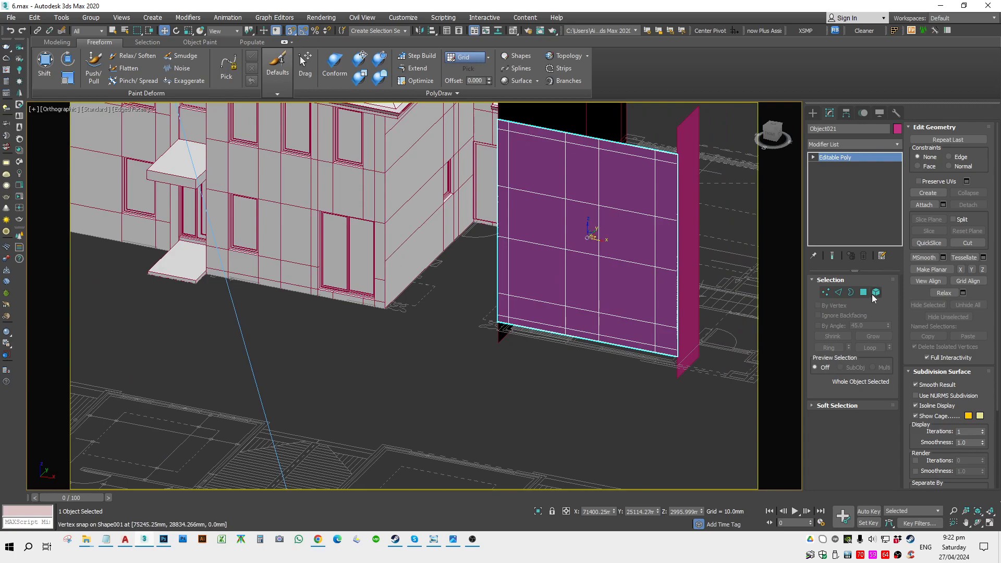
left_click(828, 293)
scroll(563, 250, "up", 3)
left_click(529, 269)
left_click(543, 319, "ctrl")
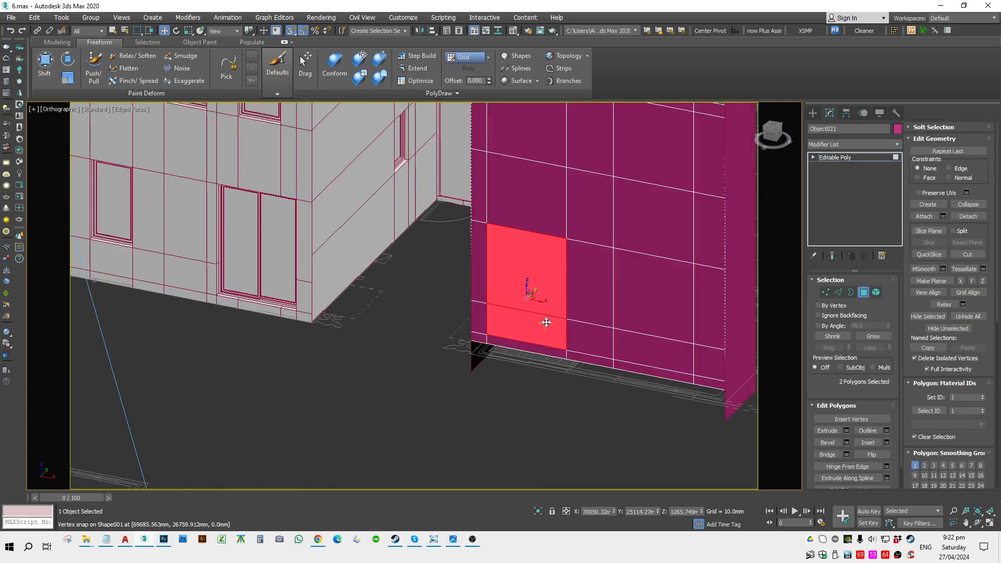
scroll(690, 333, "down", 3)
left_click(650, 344, "ctrl")
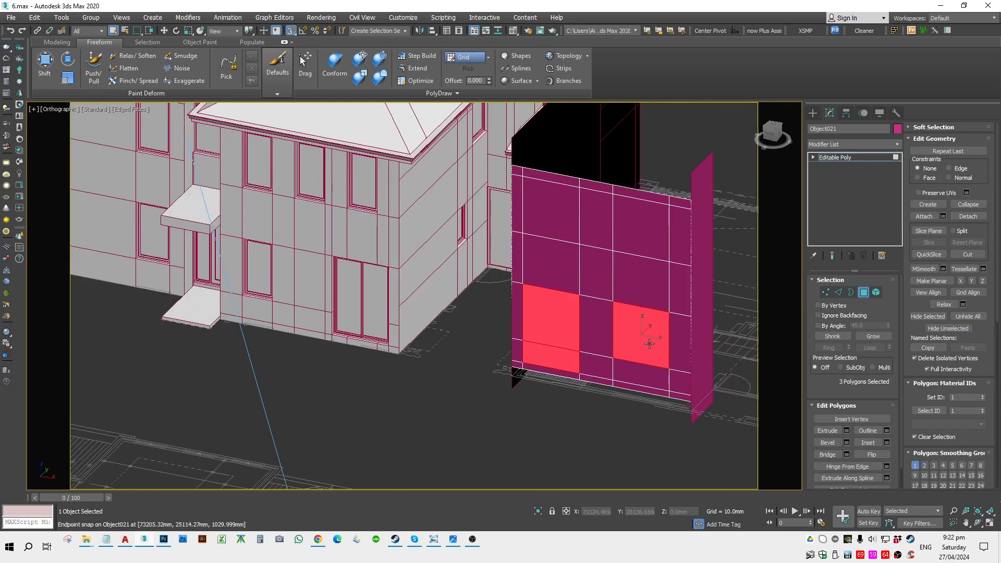
left_click(651, 242, "ctrl")
middle_click_drag(633, 283, 620, 351, "alt")
key("Delete")
Select the border edges of the door opening and both window openings in the front wall.
key("3")
left_click(564, 355)
left_click(566, 354)
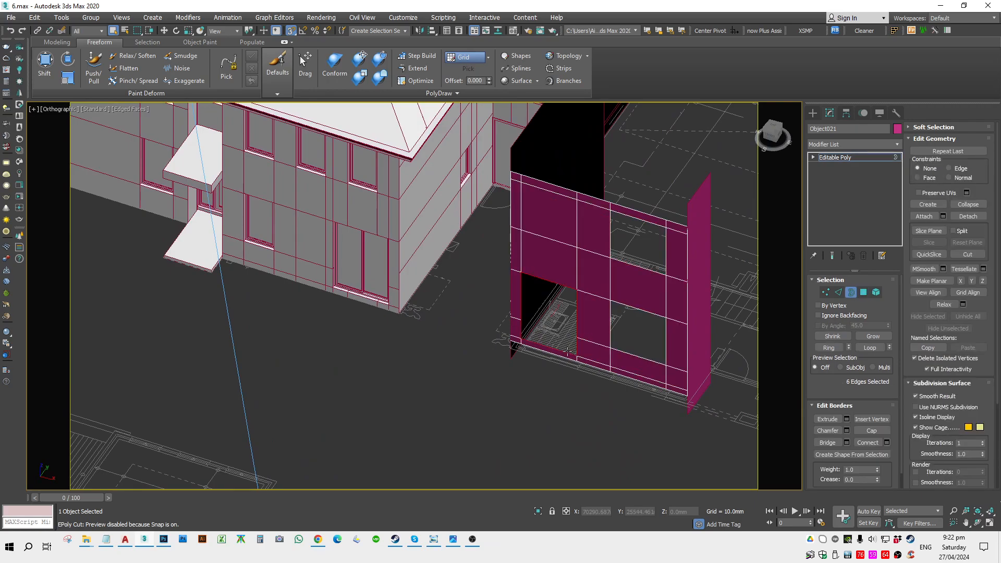
scroll(579, 350, "up", 4)
left_click(652, 352, "ctrl")
middle_click_drag(653, 361, 577, 413)
left_click(622, 238, "ctrl")
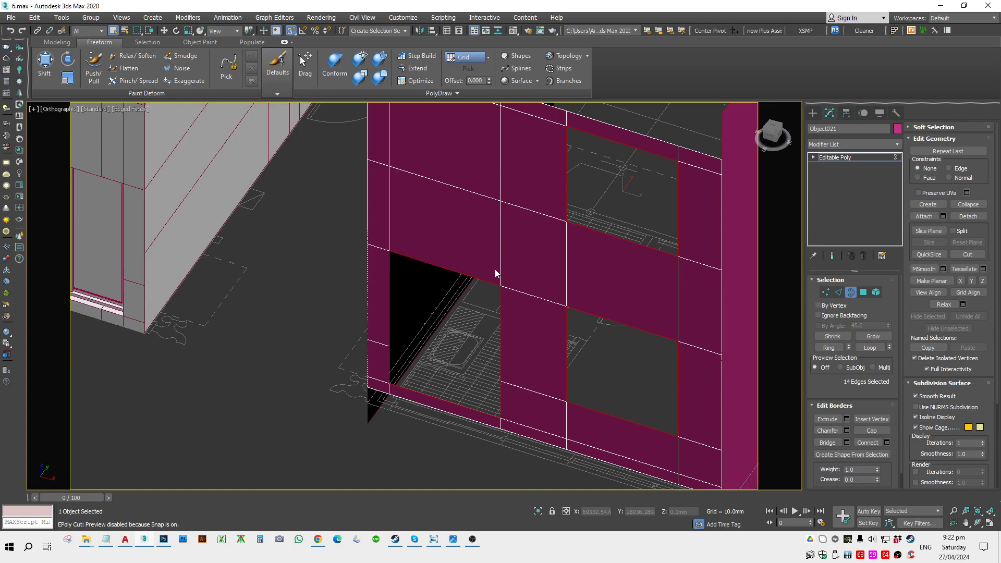
Extend the selected opening borders inward as new faces in plan, snapping their depth to the drawing's inner wall line.
key("t")
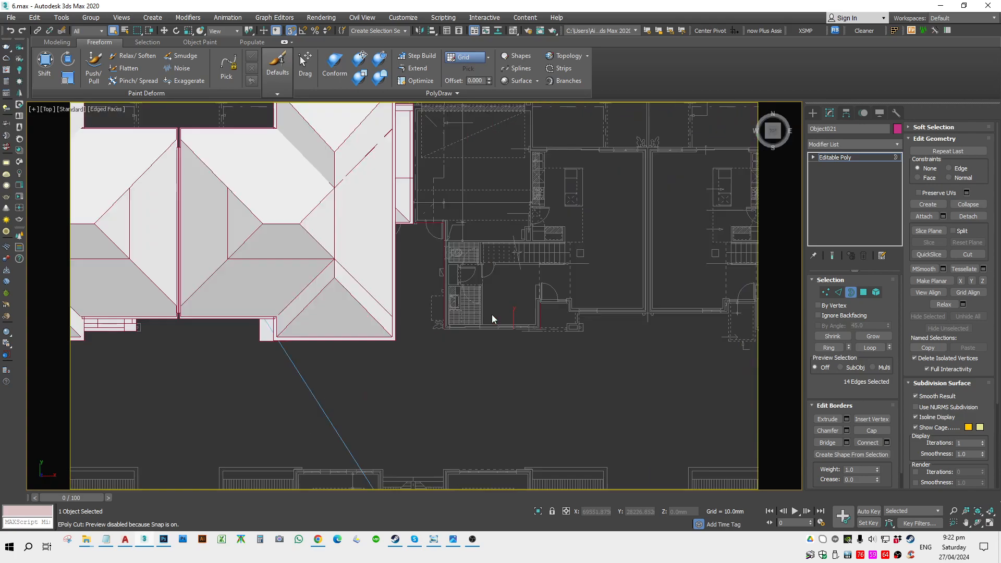
scroll(494, 317, "down", 4)
key("w")
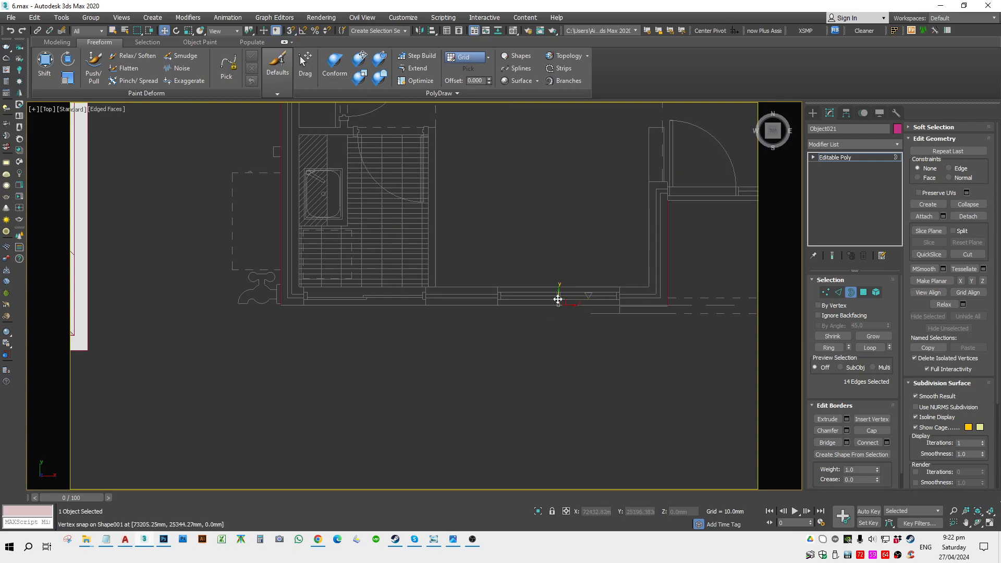
key("alt+c")
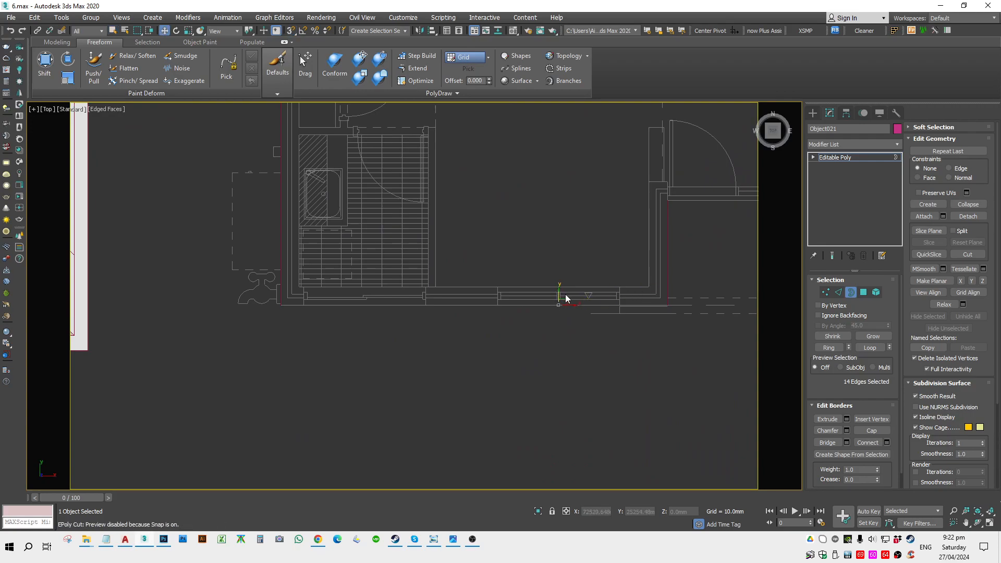
left_click_drag(559, 297, 625, 227, "shift")
key("s")
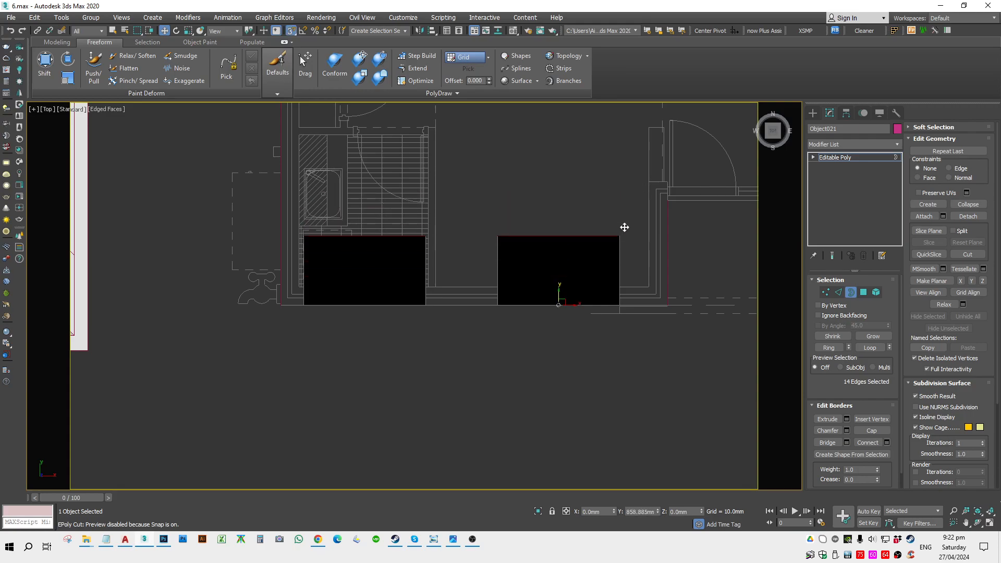
left_click_drag(625, 227, 655, 282, "shift")
scroll(655, 282, "up", 5)
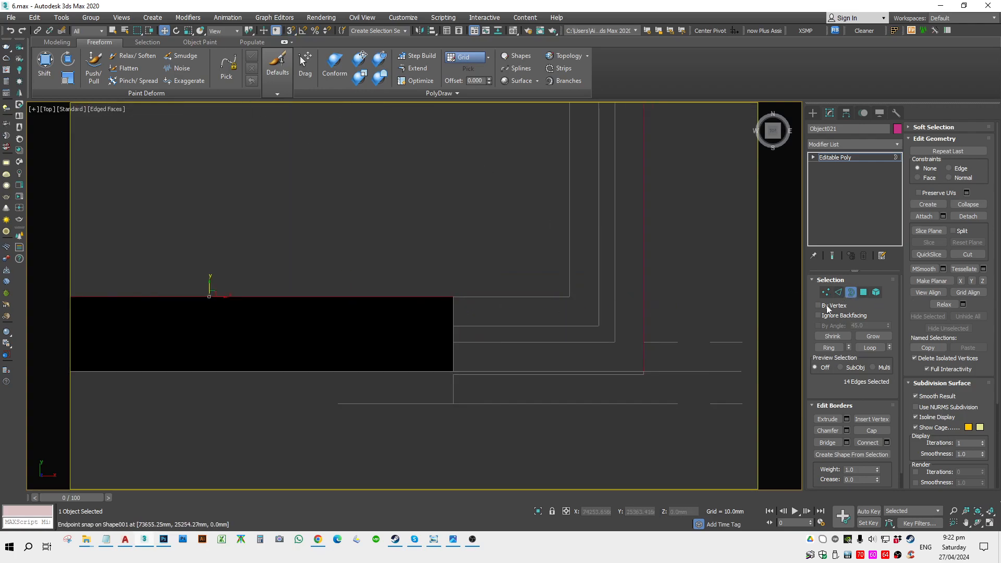
left_click(852, 294)
Compare the front wall's openings with the elevation drawing in shaded and wireframe display.
scroll(649, 342, "down", 7)
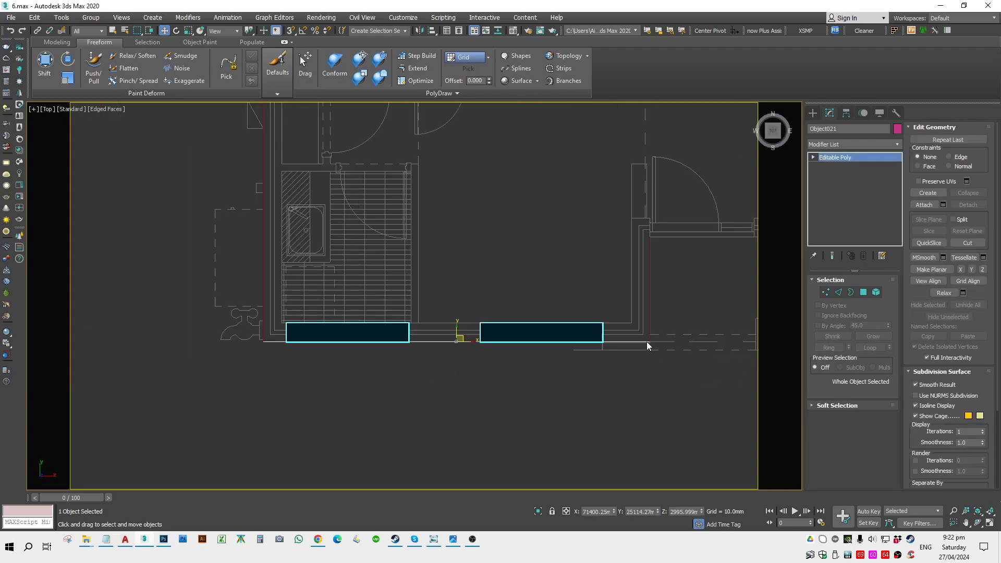
middle_click_drag(649, 342, 597, 280, "alt")
scroll(610, 292, "down", 1)
left_click(652, 328)
scroll(600, 319, "up", 1)
left_click(545, 316)
middle_click_drag(545, 317, 581, 309, "alt")
key("f")
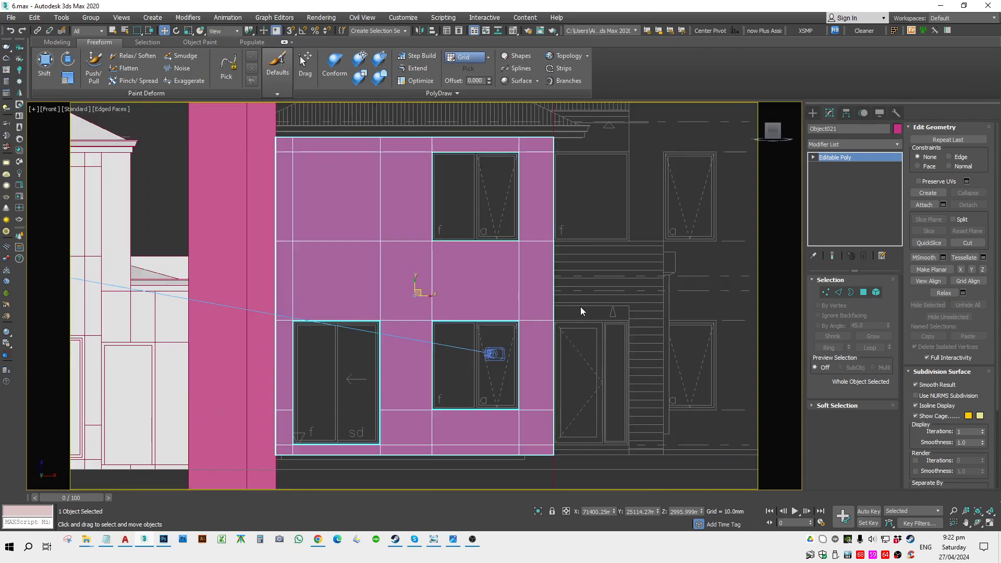
key("F3")
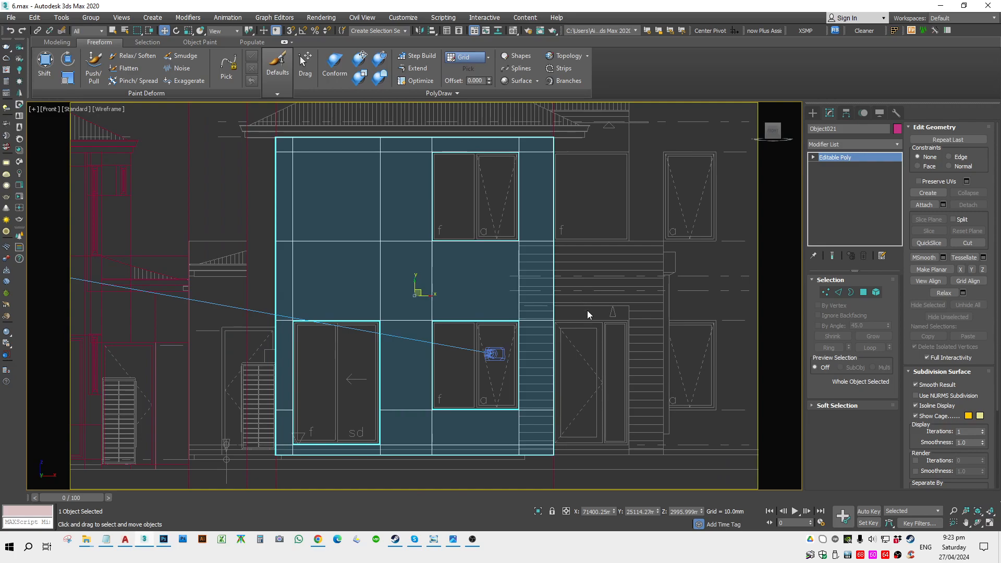
key("c")
key("F3")
key("f")
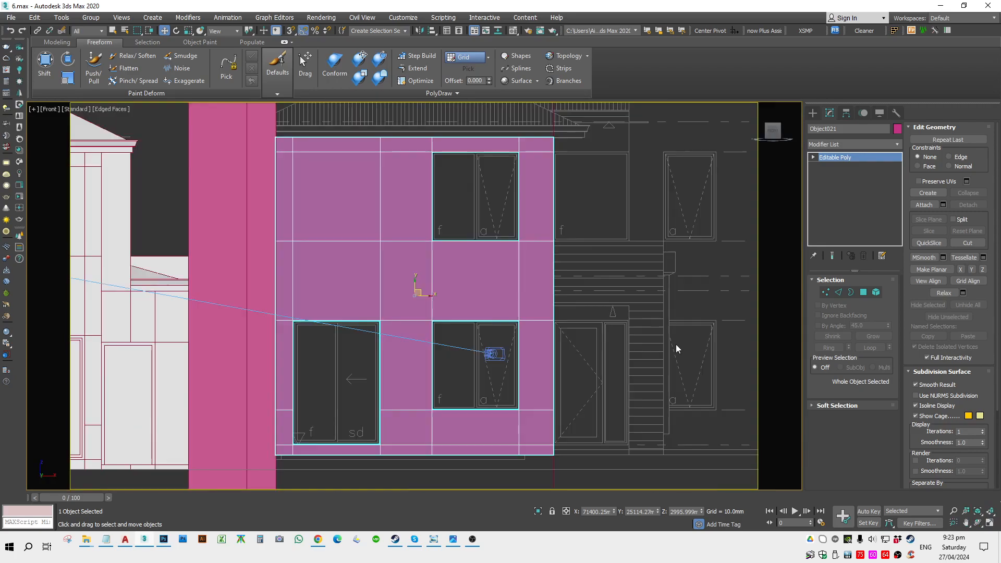
key("F3")
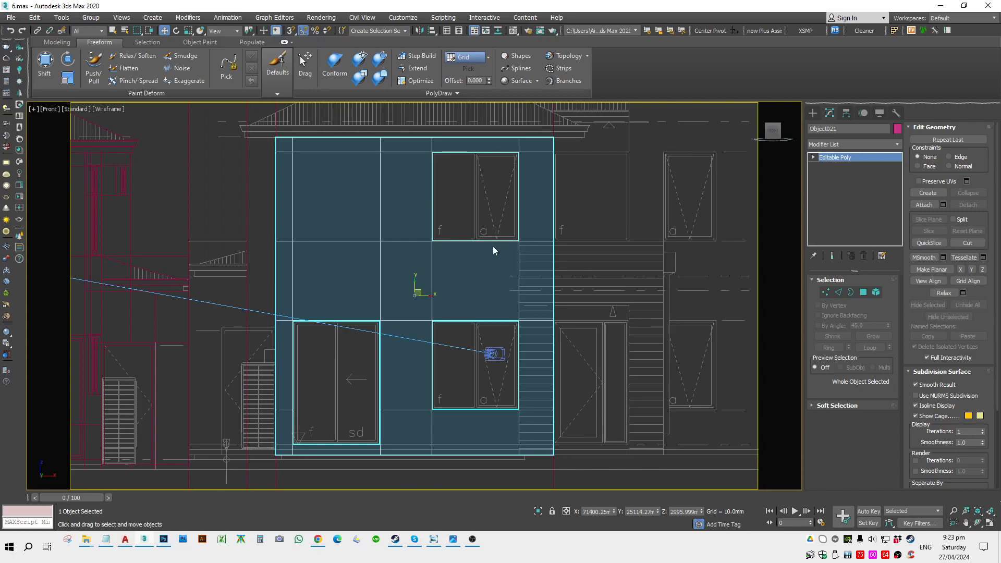
key("F3")
left_click(597, 271)
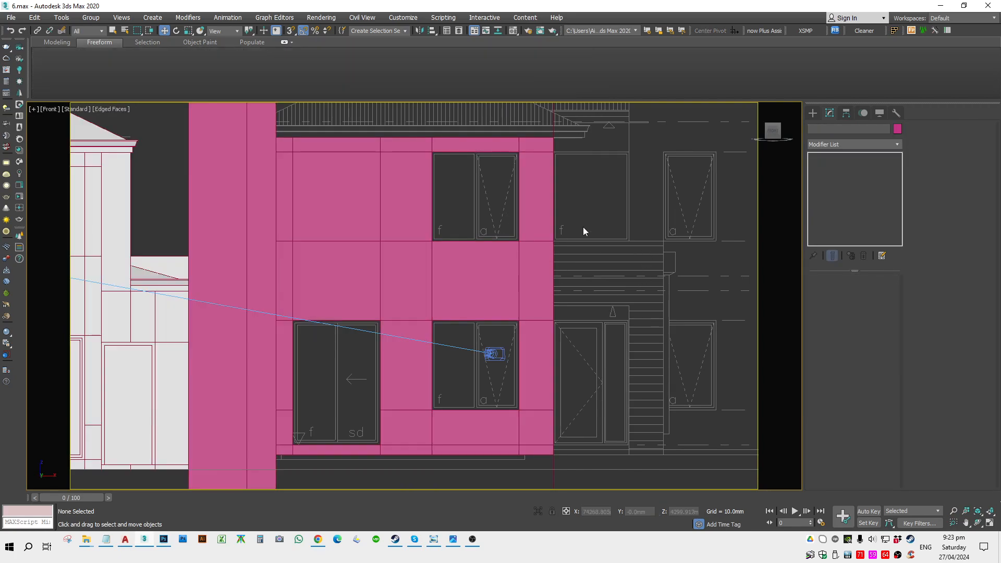
Copy the main house's ground-floor sliding door once as Copy to the neighbouring house's front wall.
middle_click_drag(327, 382, 597, 360)
scroll(424, 345, "down", 3)
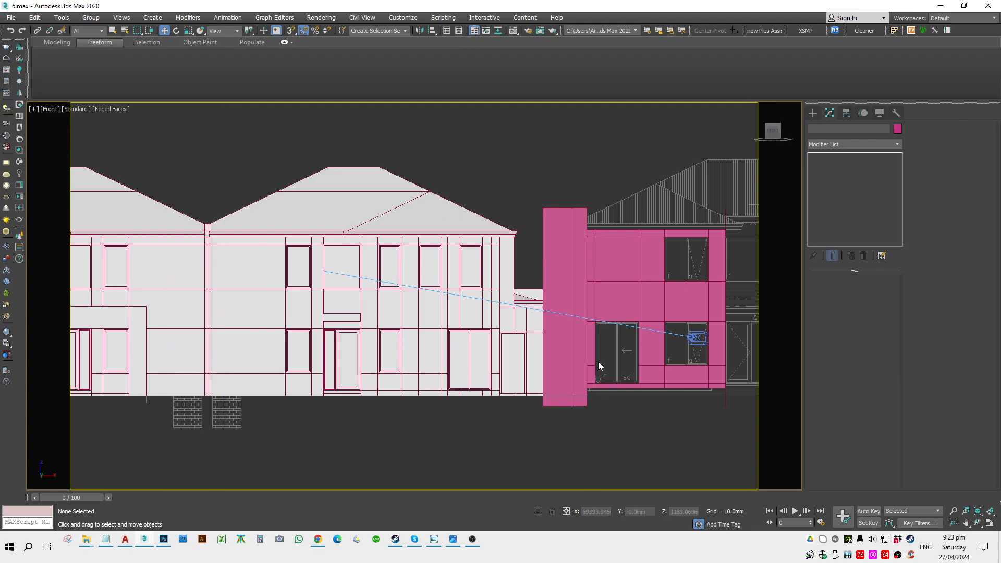
left_click(459, 360)
scroll(460, 360, "up", 2)
left_click_drag(439, 442, 503, 310)
left_click_drag(504, 361, 714, 368)
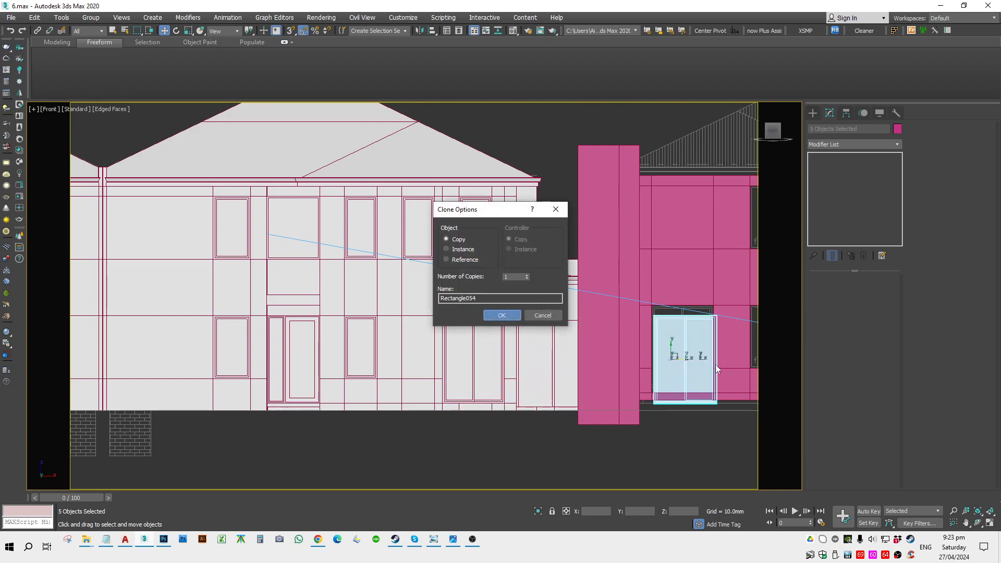
key("Return")
Align the copied sliding door with its wall opening by snapping its upper corner to the opening's upper corner.
scroll(711, 360, "up", 5)
left_click_drag(610, 359, 604, 334)
key("space")
scroll(488, 219, "up", 5)
key("s")
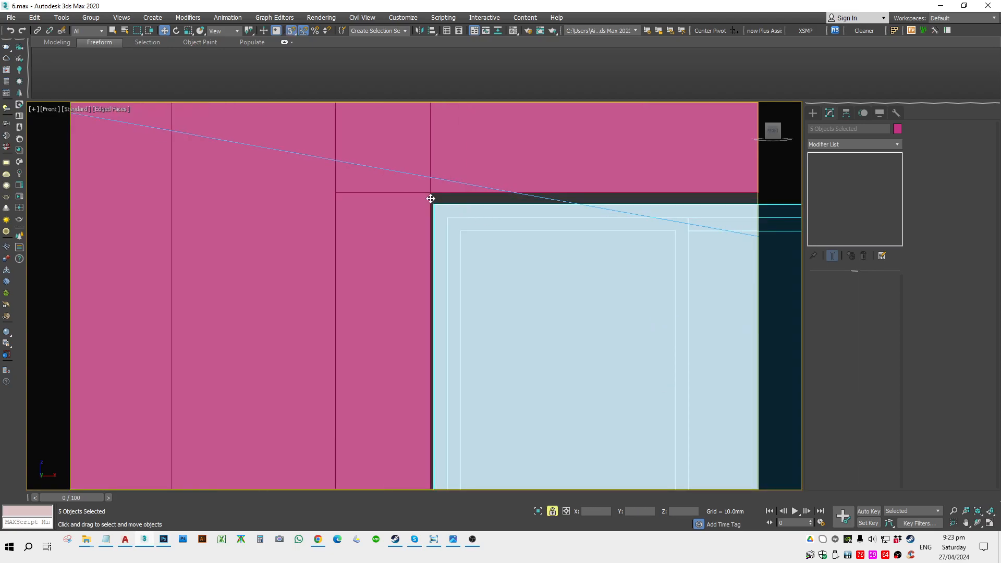
left_click_drag(433, 204, 431, 193)
scroll(441, 229, "down", 4)
key("s")
key("space")
scroll(542, 397, "up", 3)
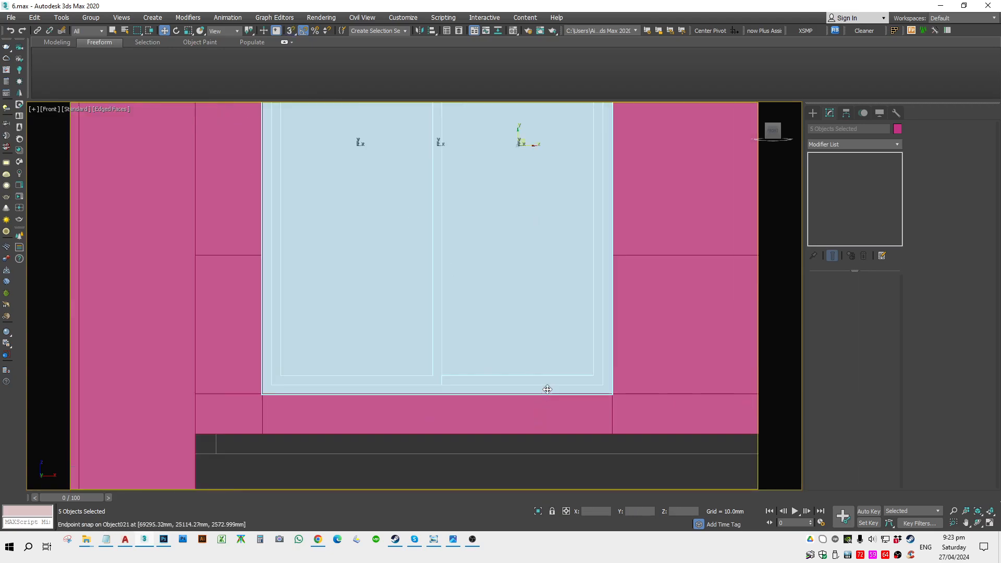
Check the copied sliding door's position in the wall thickness in plan and its fit in front elevation.
scroll(547, 390, "down", 3)
key("t")
key("z")
scroll(510, 359, "down", 5)
key("F3")
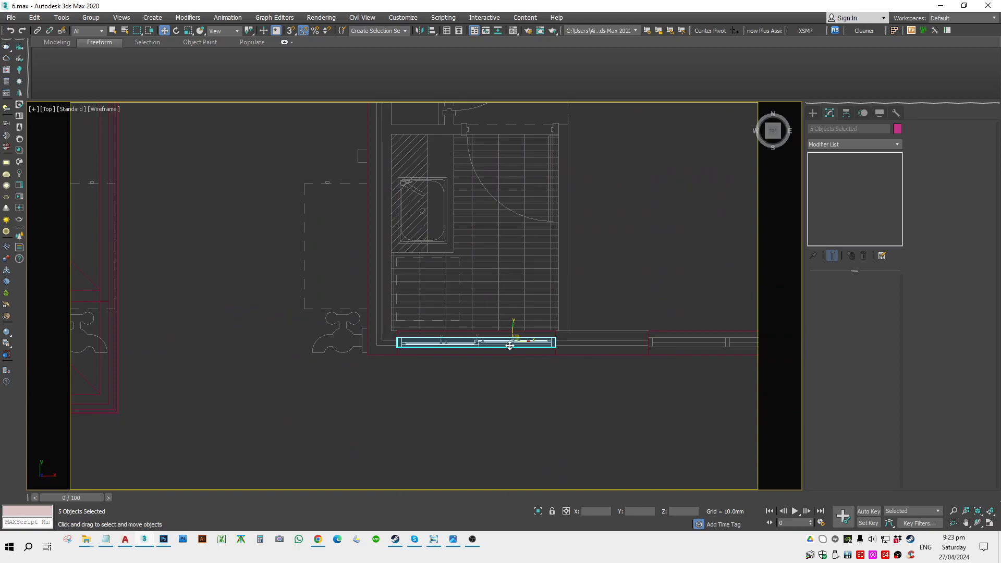
key("F3")
key("f")
key("z")
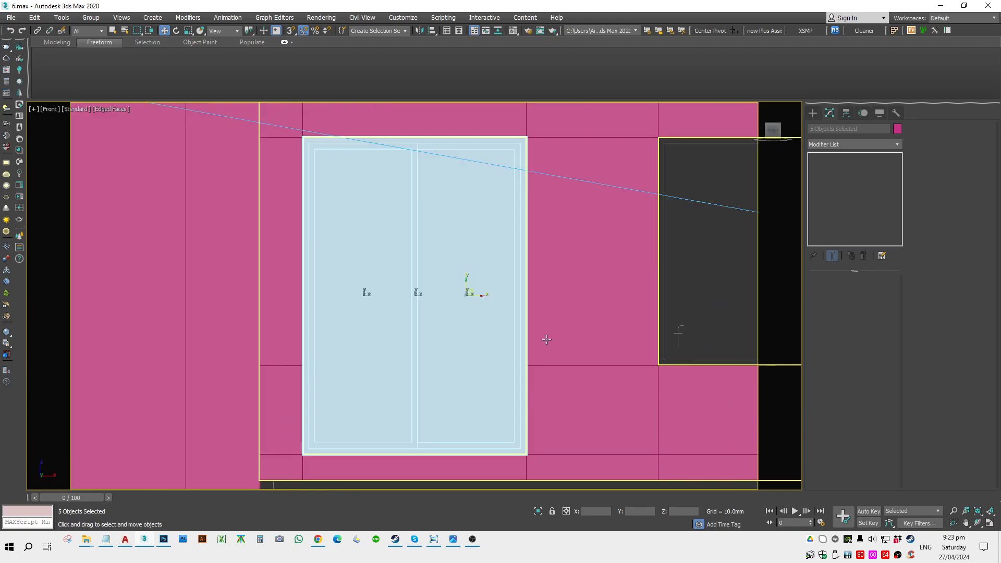
Assign the CRN.Material #1 material to the neighbouring house's front wall and side walls.
scroll(446, 339, "down", 5)
left_click(381, 362)
middle_click_drag(447, 273, 484, 351, "alt")
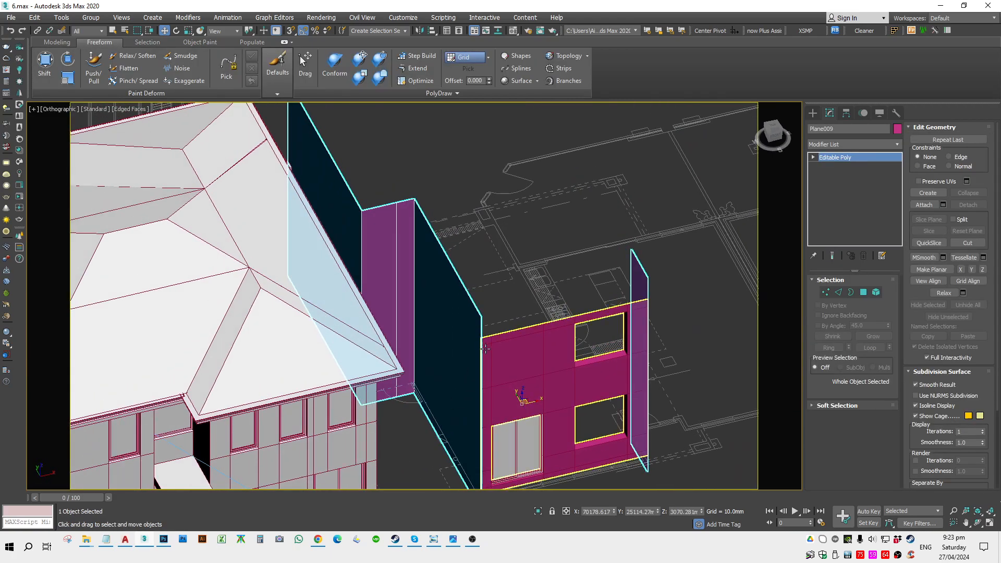
left_click(603, 324, "ctrl")
scroll(588, 262, "down", 3)
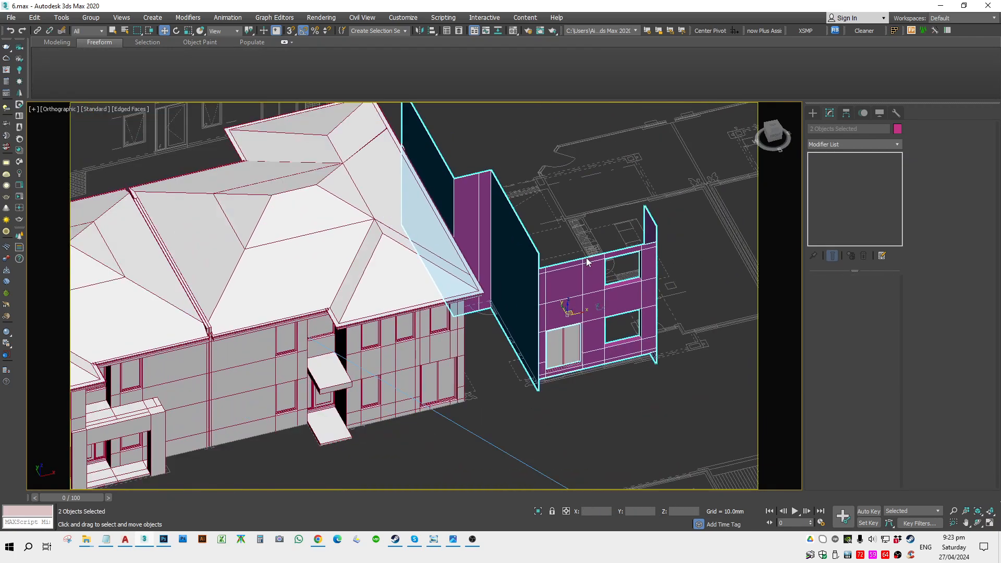
key("m")
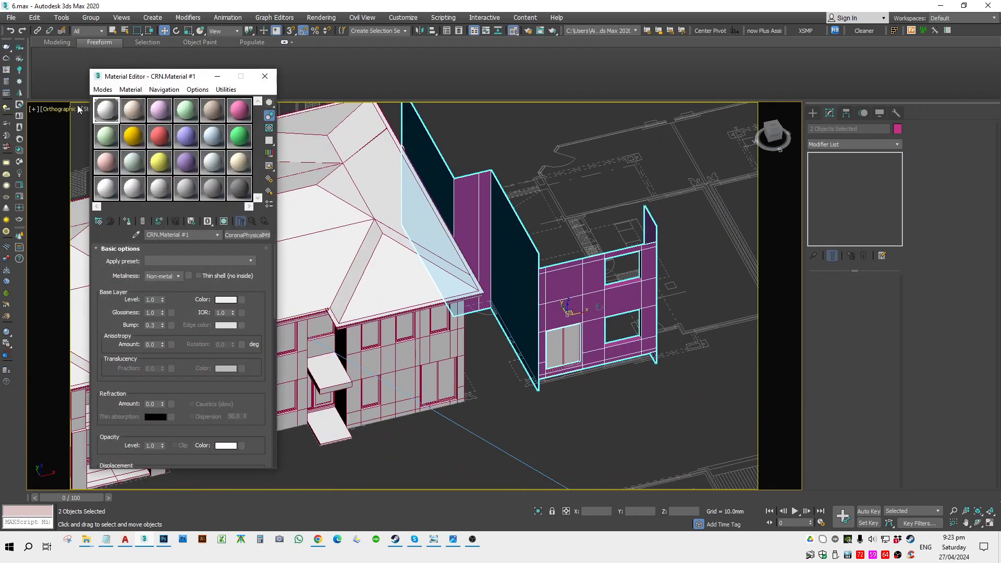
left_click(127, 222)
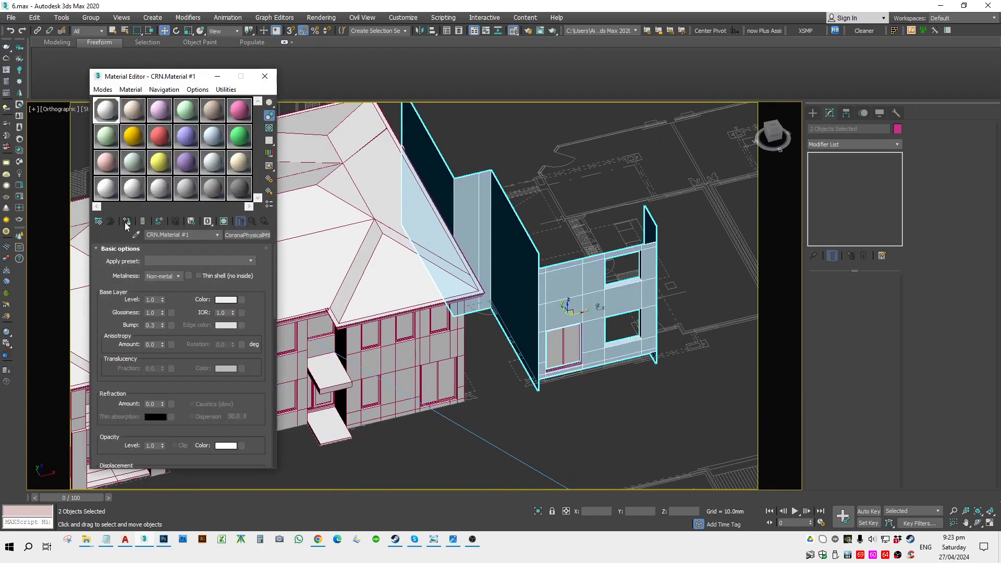
left_click(265, 76)
left_click(633, 395)
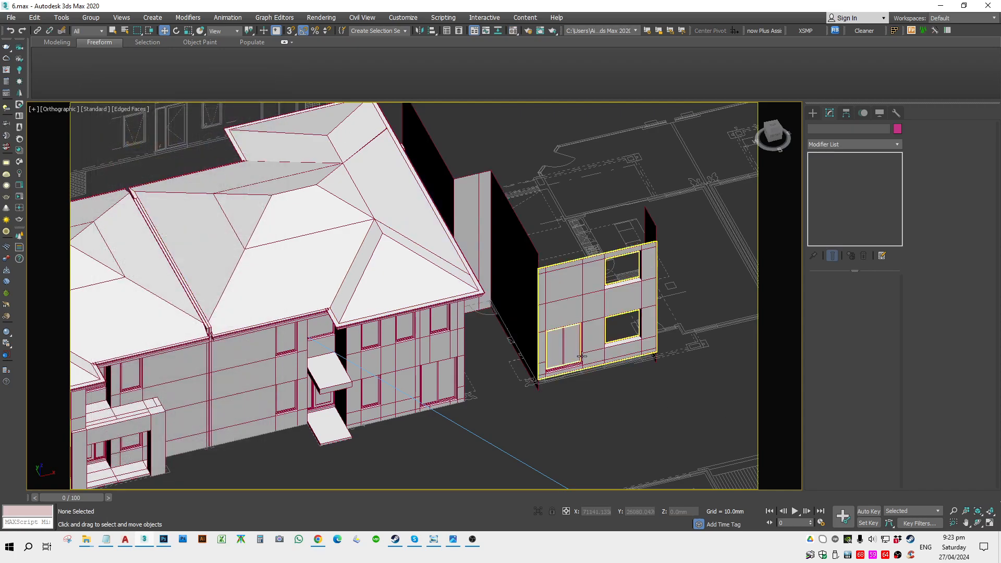
Copy a window from the existing house across to the neighbouring front wall's ground-floor window opening.
left_click(571, 359)
key("f")
key("F3")
left_click(571, 358)
scroll(383, 356, "down", 2)
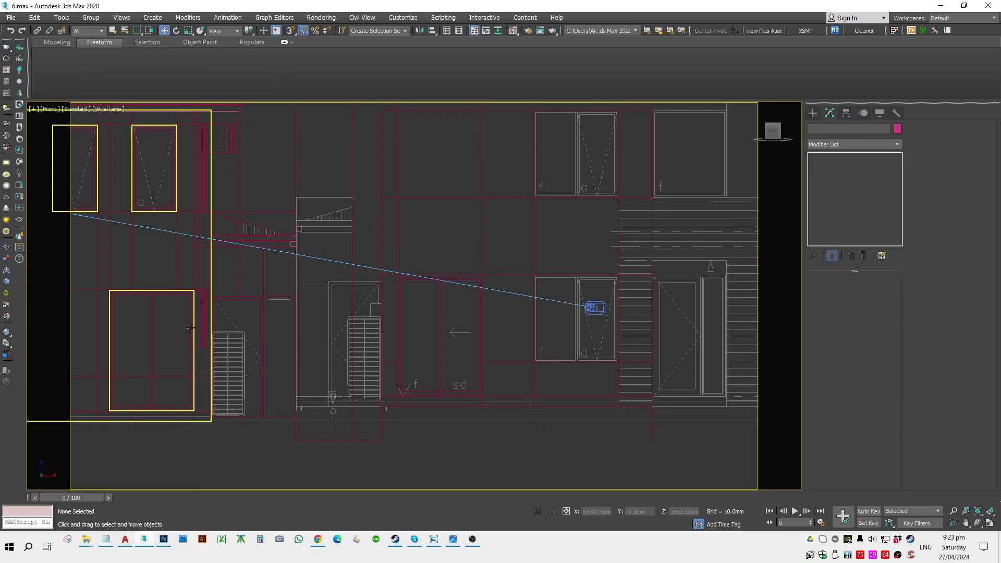
middle_click_drag(52, 345, 485, 344)
scroll(379, 326, "down", 4)
middle_click_drag(400, 336, 213, 298)
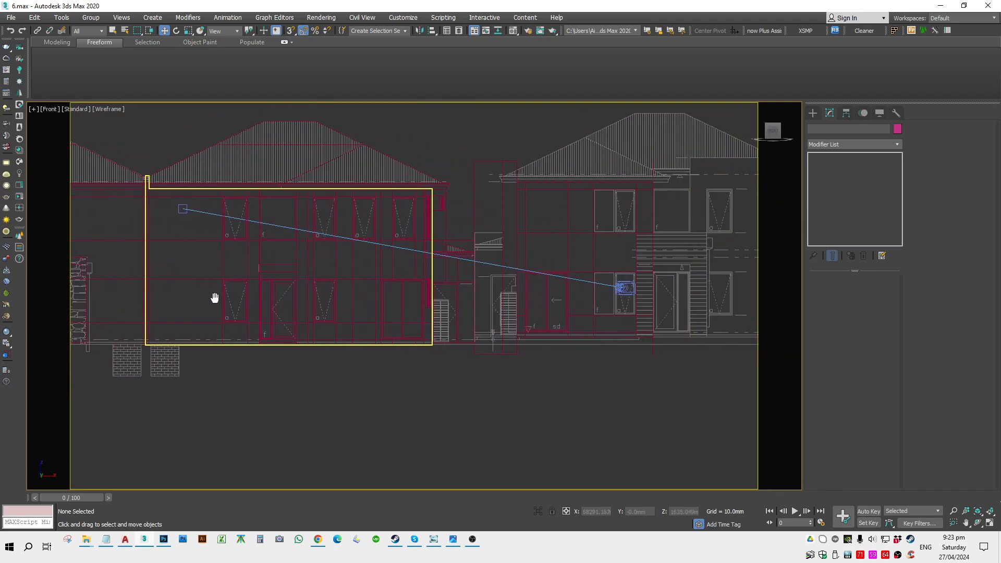
scroll(217, 237, "up", 4)
left_click_drag(217, 237, 315, 312)
scroll(125, 277, "down", 4)
mouse_move(177, 268)
left_mouse_down("shift")
mouse_move(178, 340)
mouse_move(567, 327)
mouse_move(490, 308)
left_mouse_up("shift")
key("Return")
Snap the copied window's corner to the matching corner of the ground-floor window opening.
scroll(490, 309, "up", 5)
key("s")
key("space")
scroll(352, 277, "up", 2)
left_click_drag(364, 273, 524, 254)
scroll(525, 254, "down", 3)
key("s")
key("space")
middle_click_drag(600, 317, 533, 332)
scroll(564, 450, "up", 3)
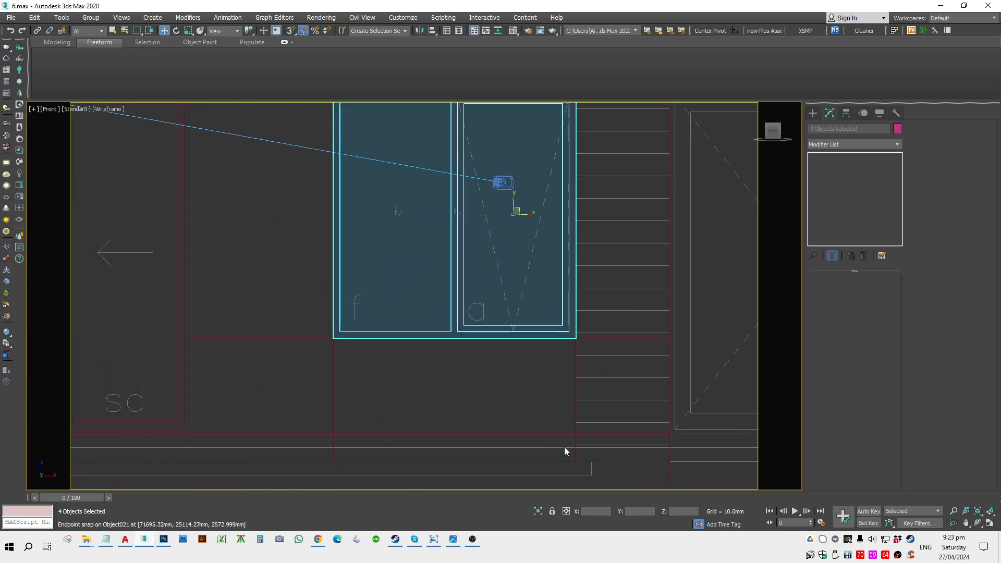
Copy the ground-floor window straight up and snap it into the upper window opening.
scroll(516, 381, "down", 4)
left_click_drag(502, 318, 503, 187, "shift")
key("Return")
middle_click_drag(431, 178, 405, 297)
scroll(405, 297, "up", 5)
key("s")
key("space")
middle_click_drag(403, 228, 347, 363)
left_click_drag(351, 353, 352, 255)
key("space")
scroll(360, 254, "down", 4)
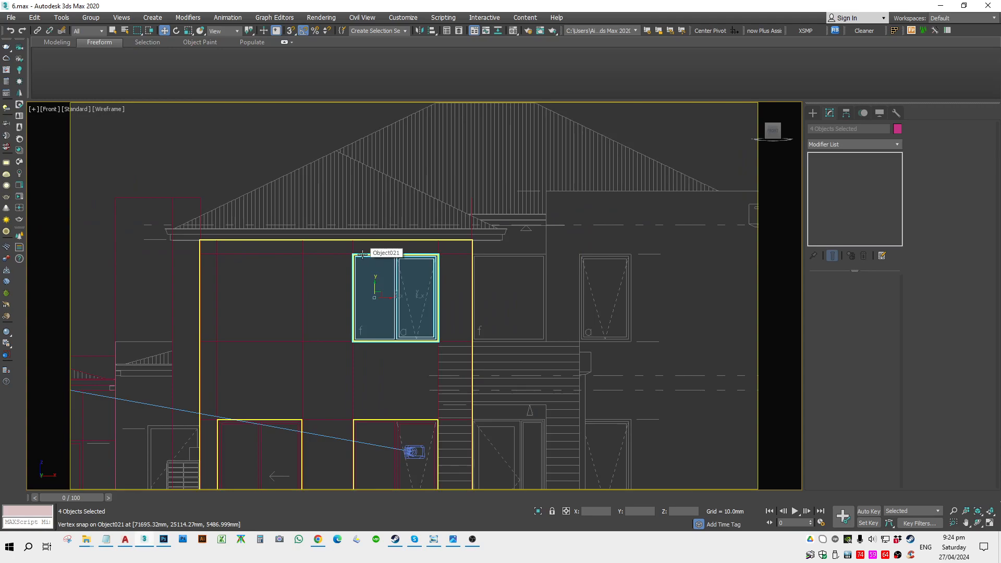
Review the fitted door and windows in 3D, and examine the neighbouring house's roof in front elevation.
scroll(363, 255, "down", 4)
middle_click_drag(380, 277, 366, 343, "alt")
key("F3")
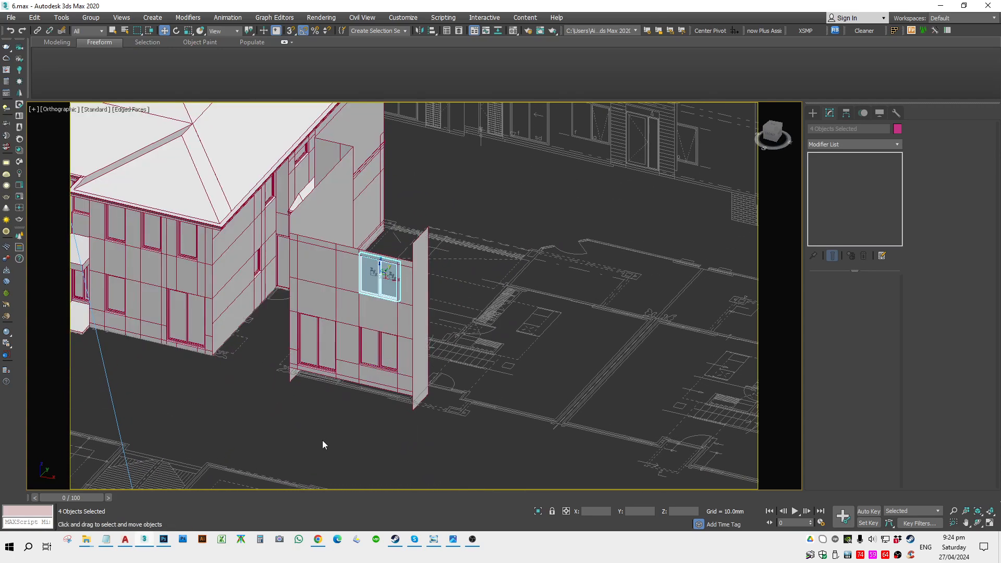
left_click(323, 441)
scroll(357, 324, "up", 4)
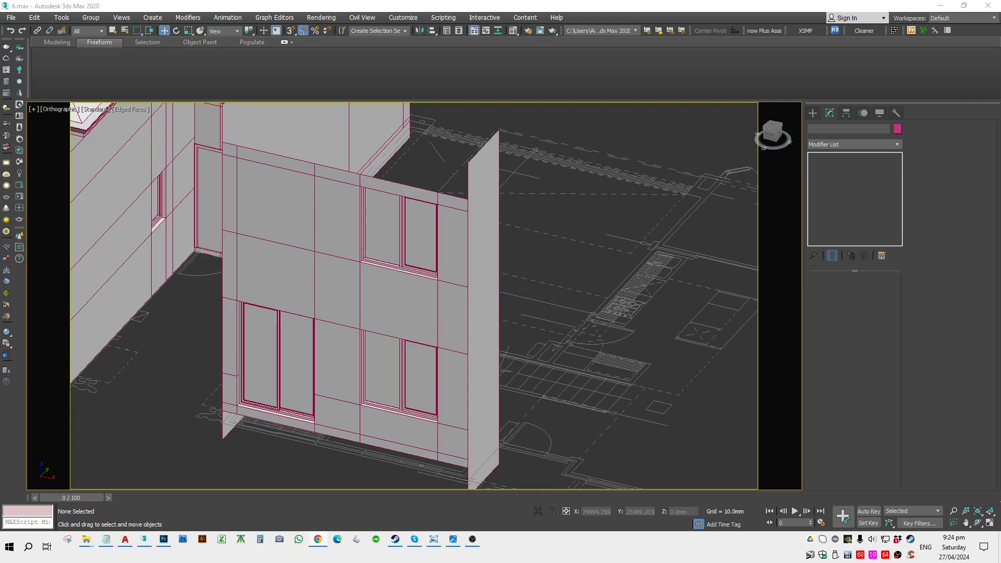
middle_click_drag(690, 400, 756, 398)
key("f")
key("z")
scroll(645, 362, "down", 1)
scroll(408, 330, "up", 4)
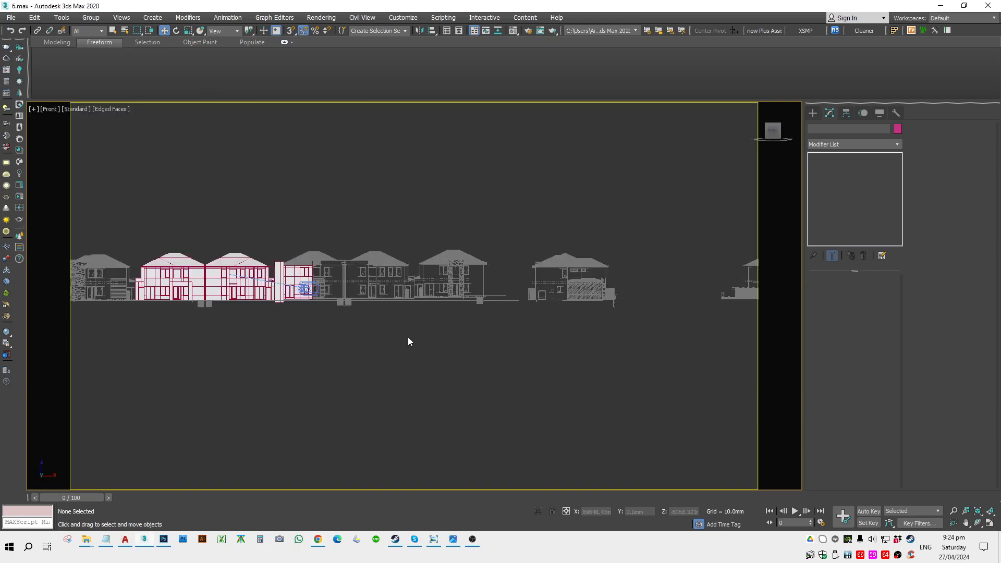
scroll(330, 277, "up", 5)
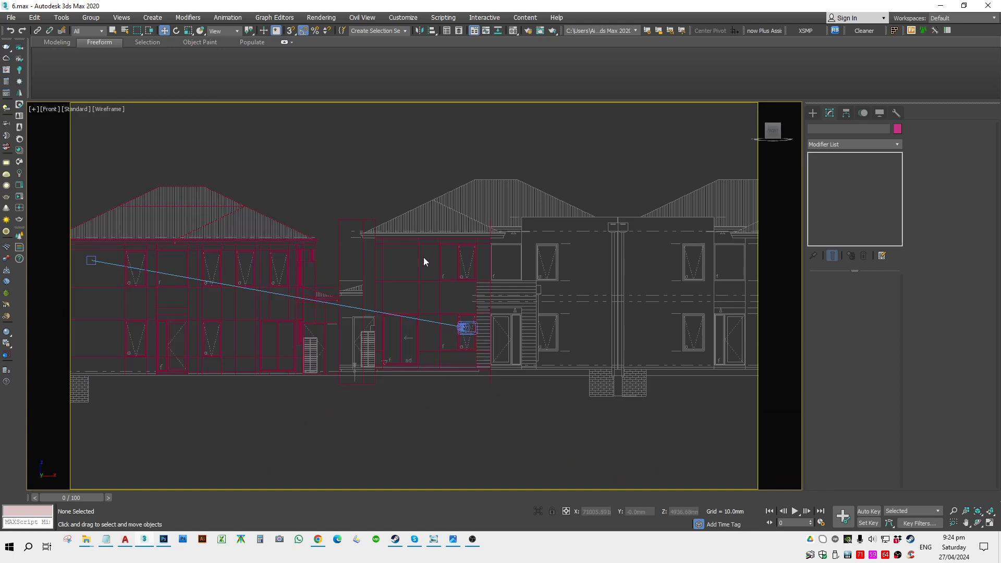
Trace a box over the band beneath the neighbouring roof's eave end in the front elevation, about 537 mm wide and 100 mm high.
scroll(315, 307, "up", 3)
left_click(355, 251)
scroll(360, 243, "up", 3)
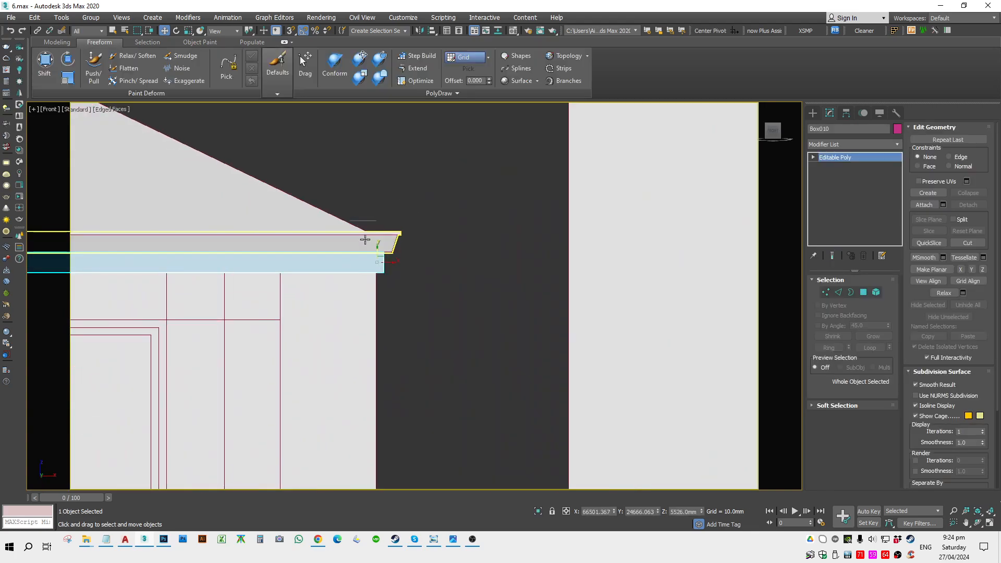
scroll(638, 291, "down", 5)
scroll(461, 273, "down", 5)
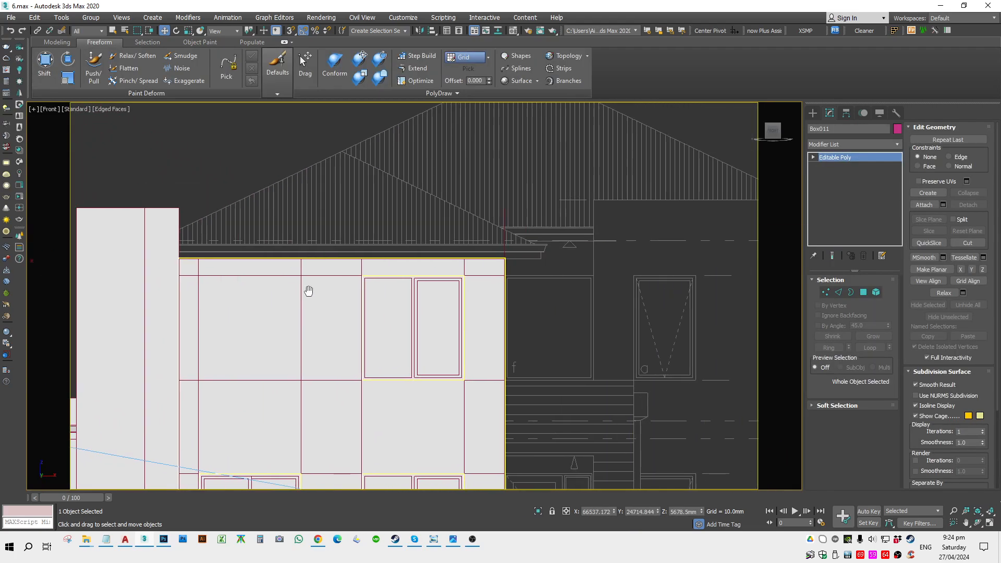
key("F3")
scroll(410, 273, "up", 6)
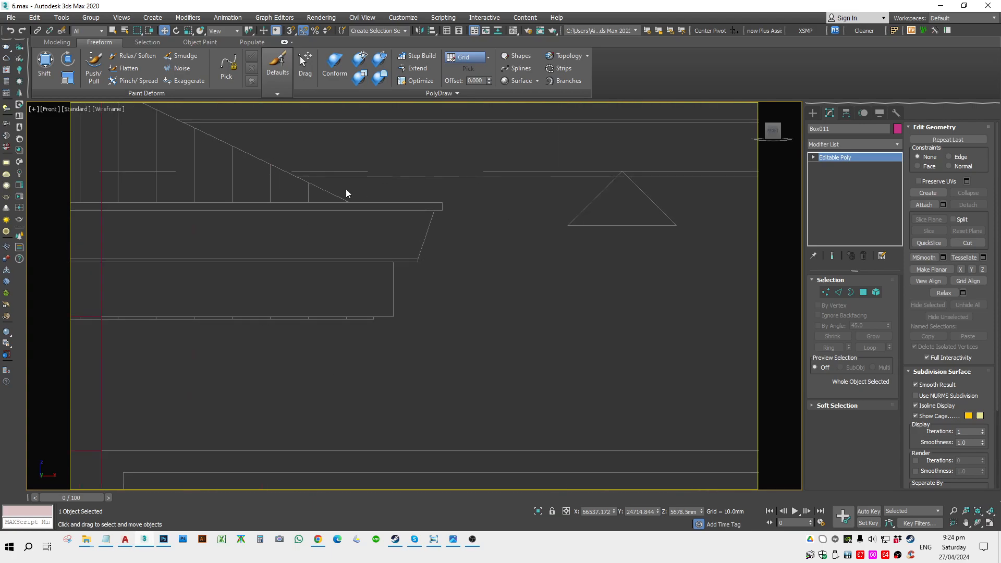
left_click(812, 112)
left_click(832, 175)
middle_click_drag(503, 231, 591, 306)
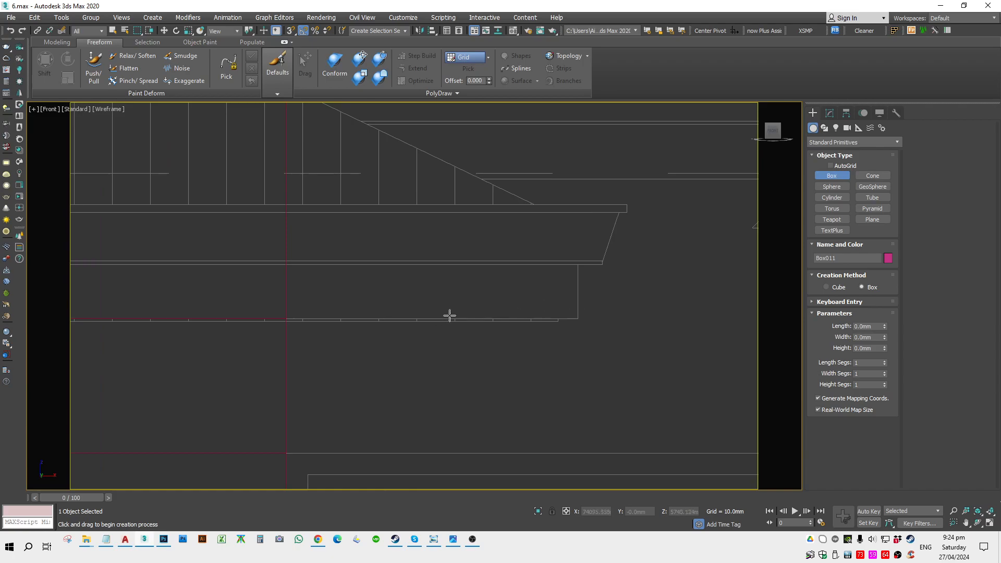
left_click_drag(578, 264, 286, 319)
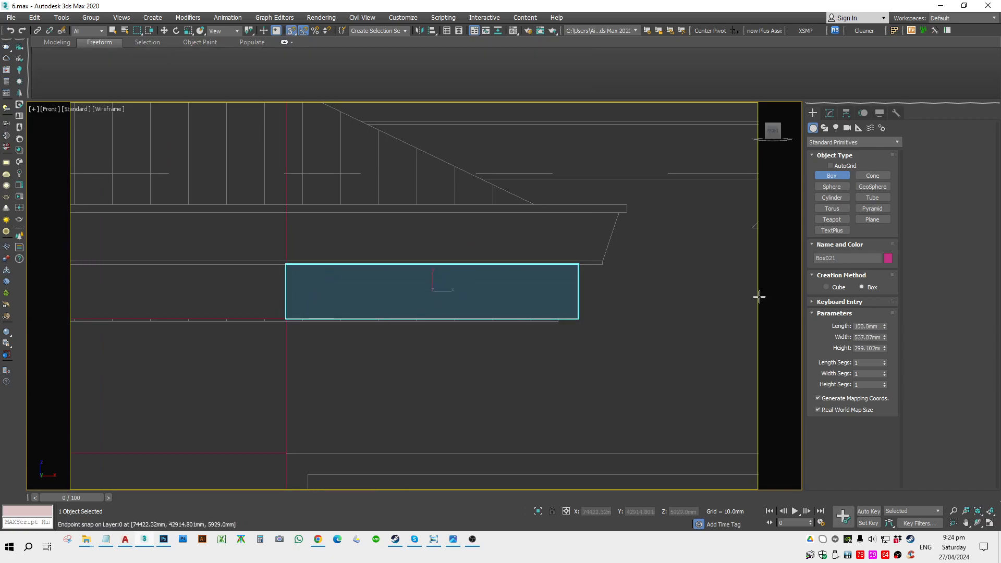
Convert the eave box to an editable poly and stretch its inner-end vertices across to the opposite end of the drawn eave.
key("w")
right_click(532, 313)
mouse_move(615, 424)
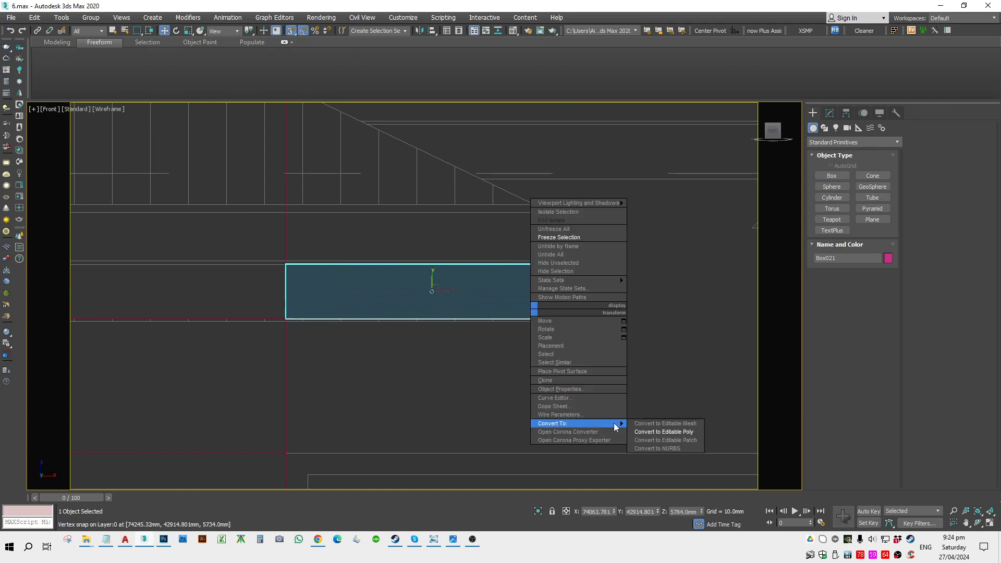
left_click(664, 432)
scroll(646, 351, "down", 2)
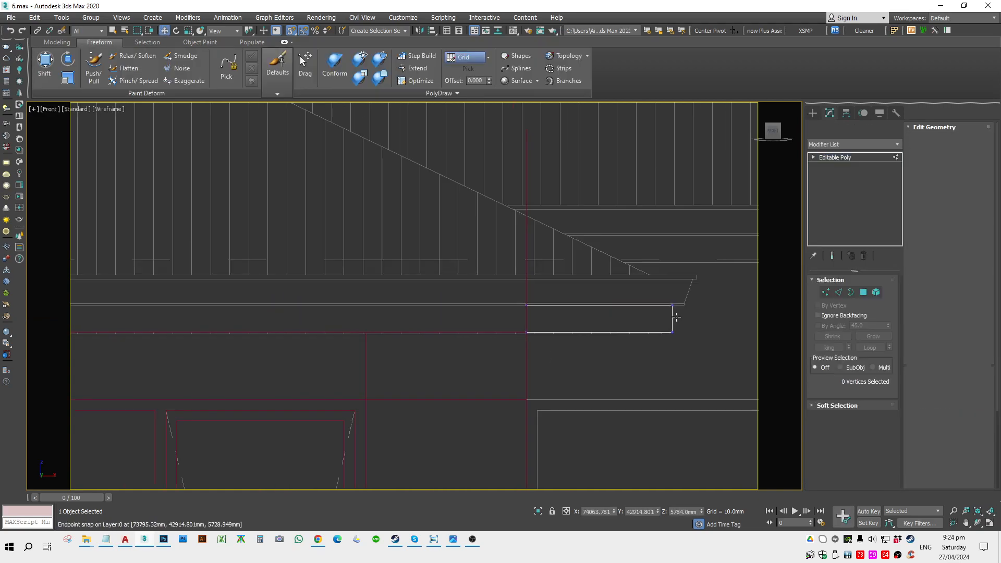
left_click(826, 292)
left_click_drag(535, 283, 507, 371)
scroll(506, 378, "down", 2)
middle_click_drag(506, 378, 616, 373)
left_click_drag(637, 344, 96, 348)
middle_click_drag(97, 349, 481, 349)
left_click_drag(489, 346, 282, 354)
key("F3")
Move the eave box in plan onto the front wall of the neighbouring house.
middle_click_drag(349, 363, 325, 387, "alt")
scroll(326, 386, "down", 3)
scroll(391, 370, "down", 3)
middle_click_drag(392, 371, 390, 278)
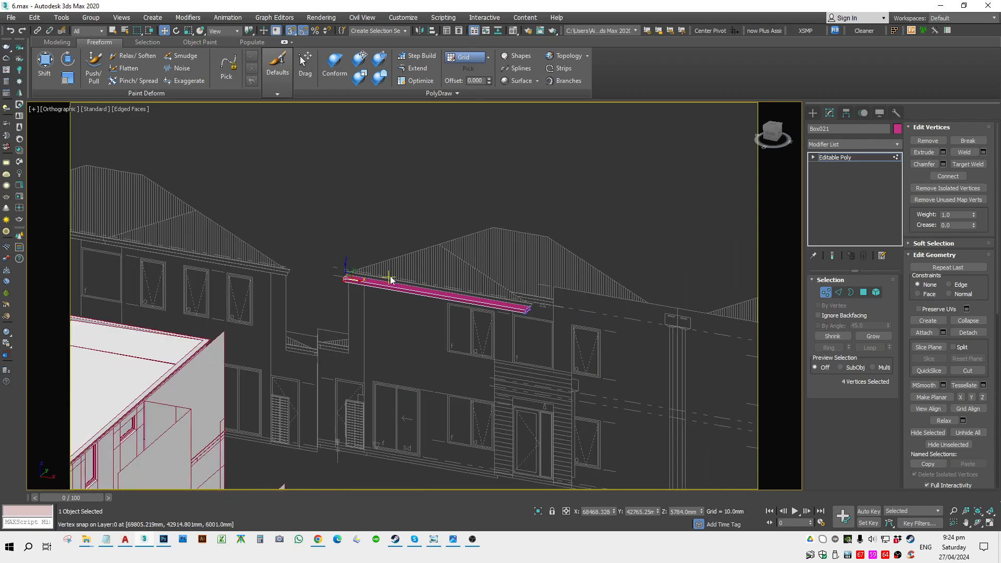
key("1")
key("t")
key("z")
scroll(399, 270, "down", 8)
scroll(419, 265, "down", 3)
left_click_drag(419, 264, 454, 372)
scroll(453, 373, "up", 6)
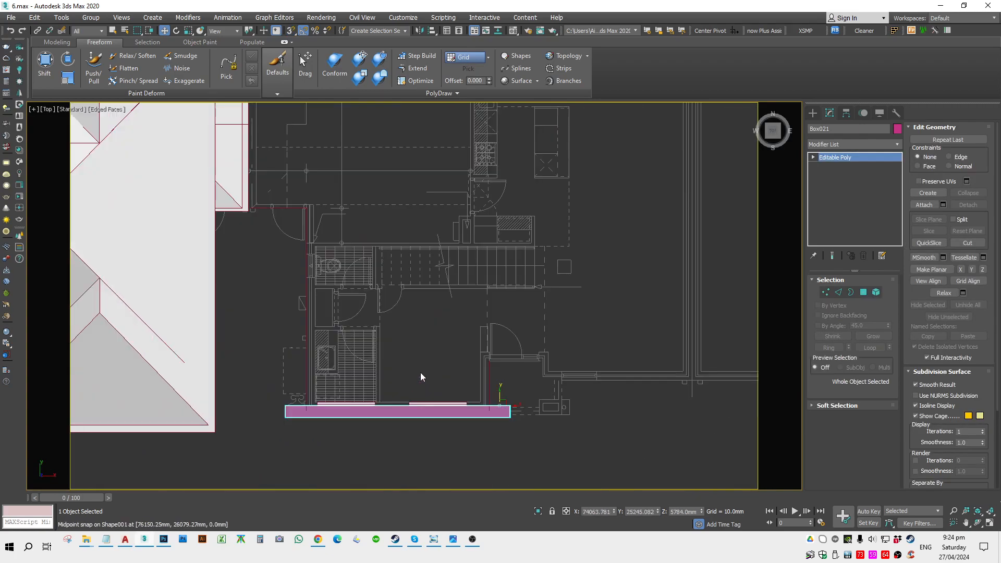
Stretch the eave box's rear vertices back in plan so it forms a slab over the neighbouring house.
key("1")
scroll(437, 374, "down", 4)
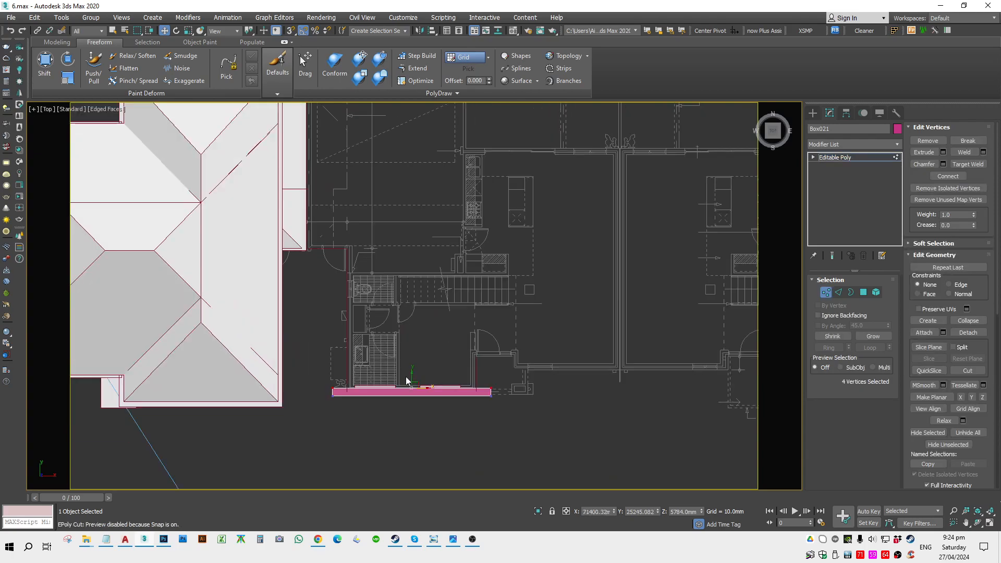
left_click_drag(412, 379, 462, 195)
key("1")
middle_click_drag(493, 290, 477, 225, "alt")
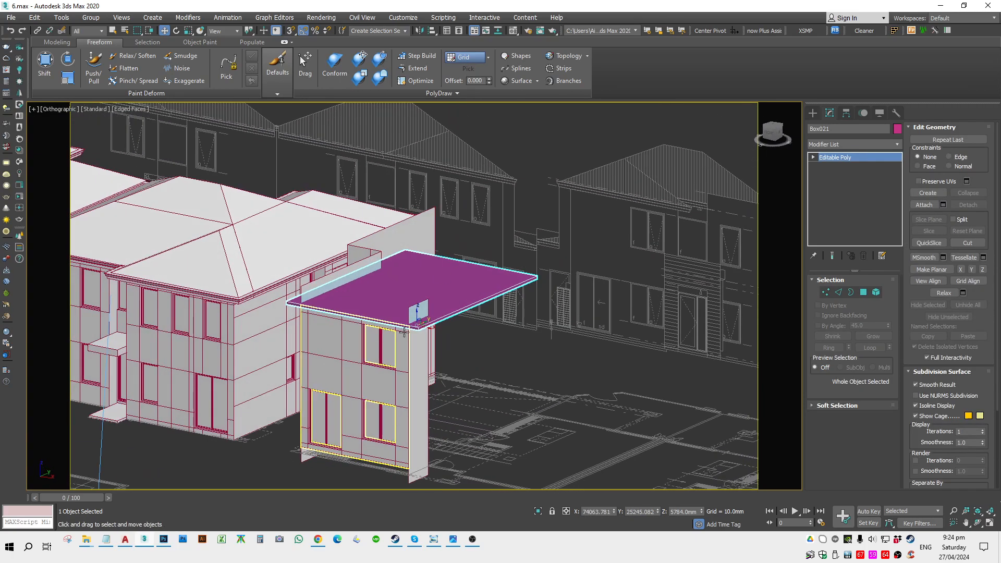
Trace a small box between the eave slab's upper corner and the base of the drawn slanted profile, and convert it to an editable poly.
key("f")
scroll(410, 330, "up", 6)
key("F3")
scroll(474, 380, "up", 5)
left_click(463, 329)
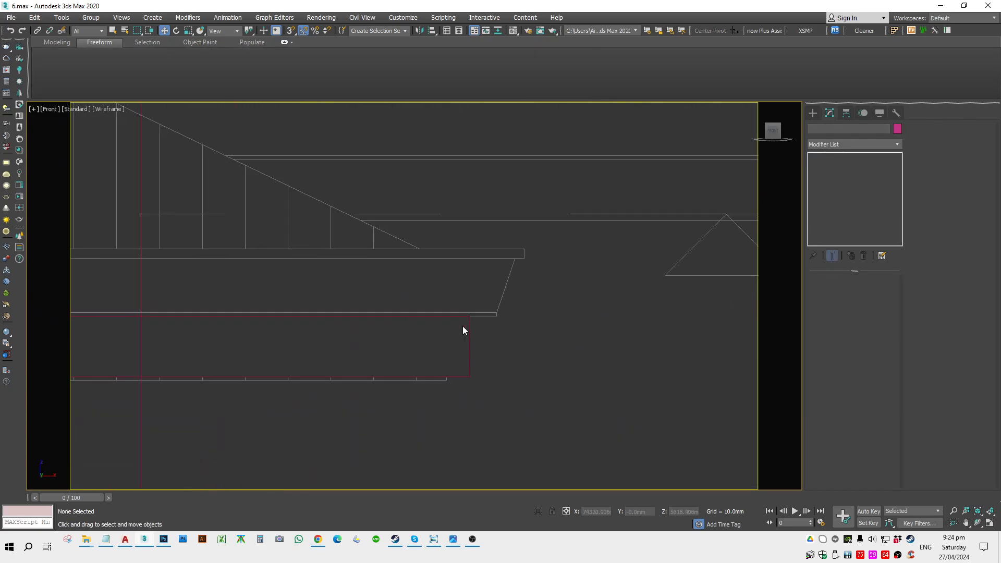
left_click(813, 113)
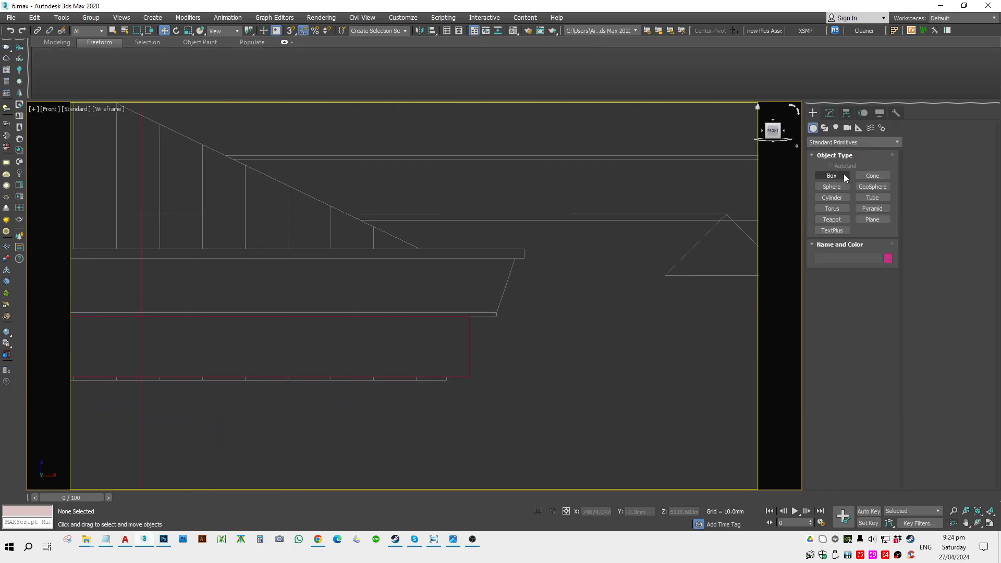
left_click(832, 175)
scroll(489, 269, "up", 3)
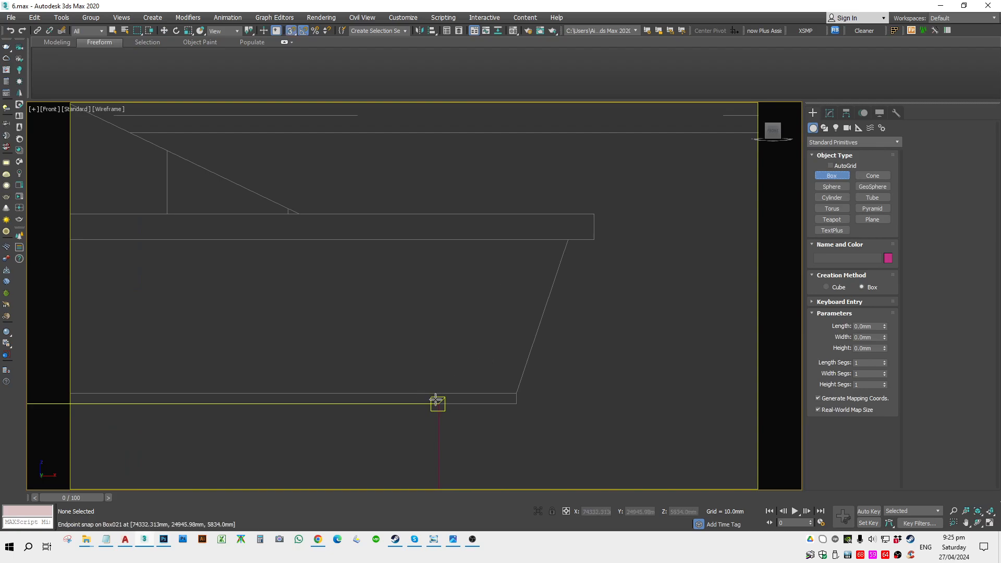
left_click_drag(438, 404, 517, 393)
right_click(509, 389)
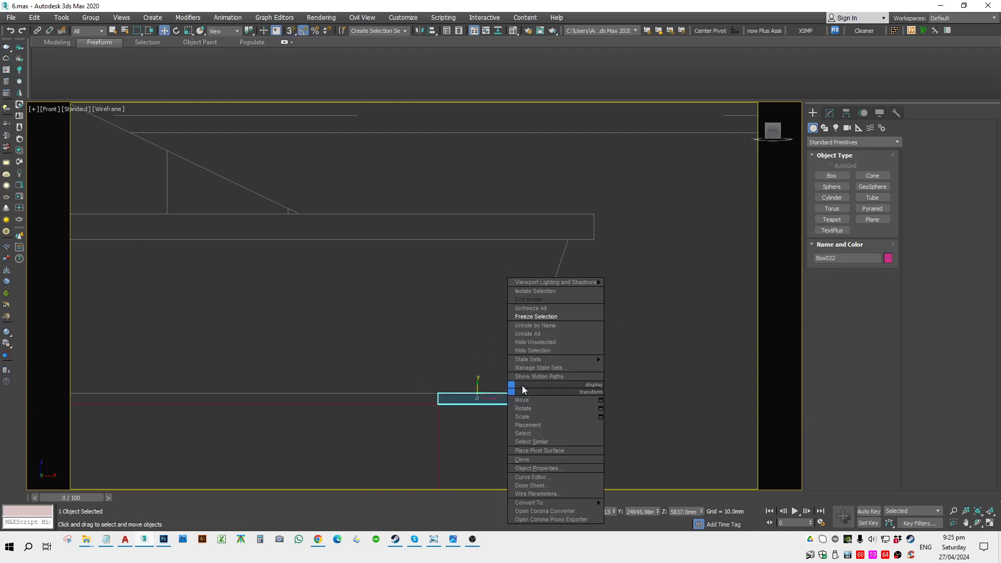
mouse_move(574, 503)
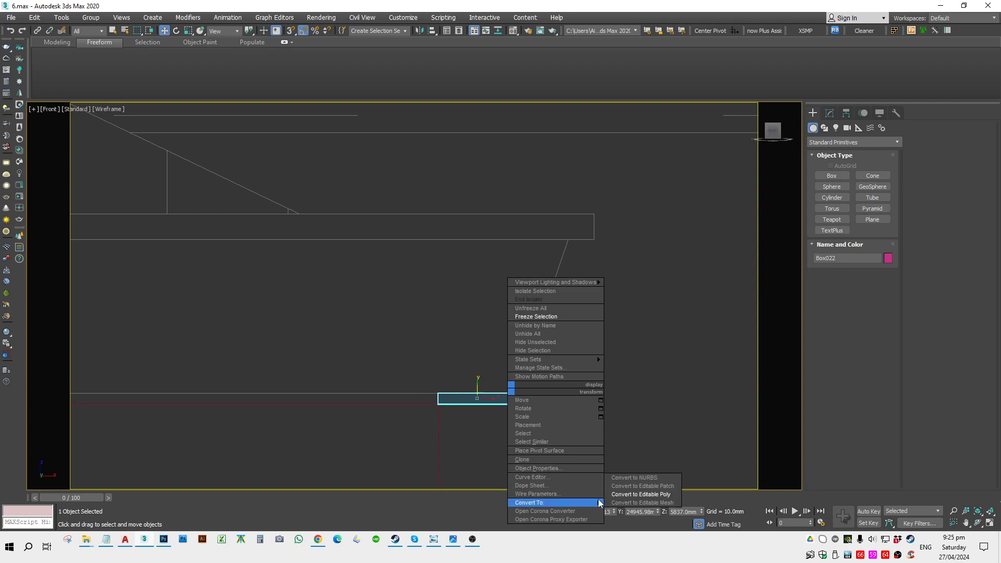
left_click(639, 492)
Raise the small box's top vertices to the upper line of the drawn eave.
middle_click_drag(495, 398, 491, 381)
key("1")
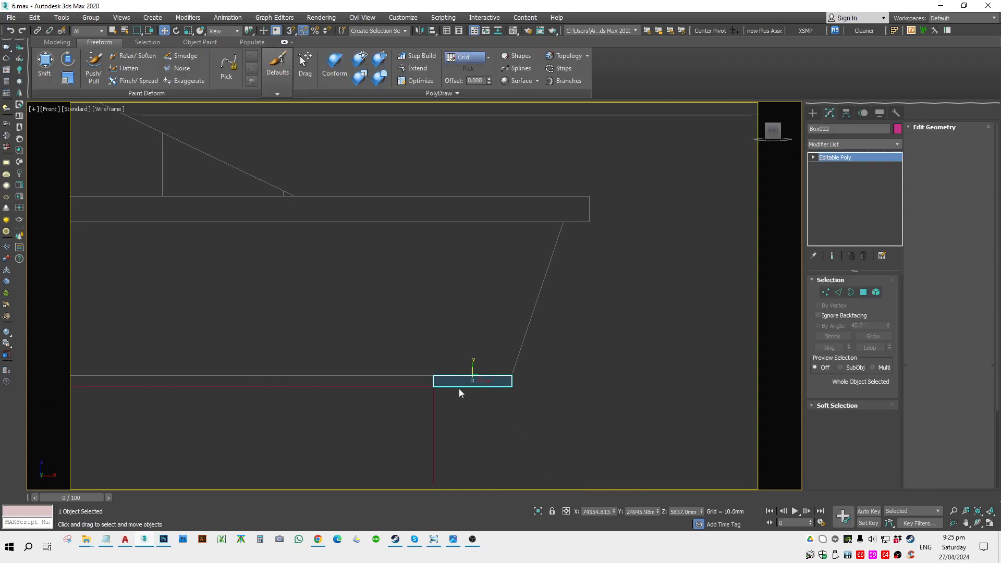
scroll(464, 387, "up", 2)
left_click_drag(644, 306, 645, 307)
scroll(506, 358, "down", 3)
left_click_drag(496, 351, 584, 242)
key("1")
key("p")
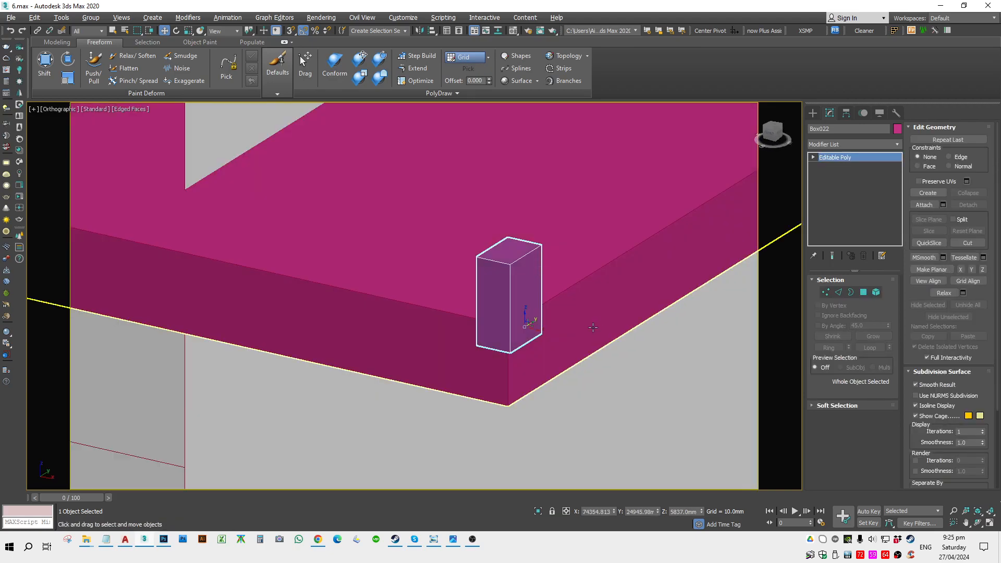
key("f")
key("z")
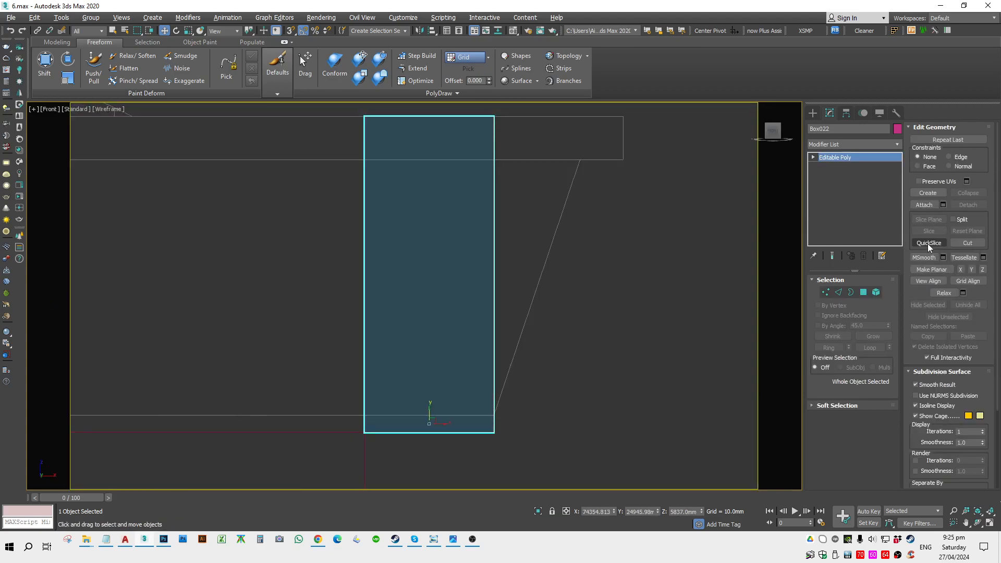
Slice the block horizontally with QuickSlice at the top and the base of the drawn slanted edge.
left_click(929, 244)
key("s")
left_click(580, 159)
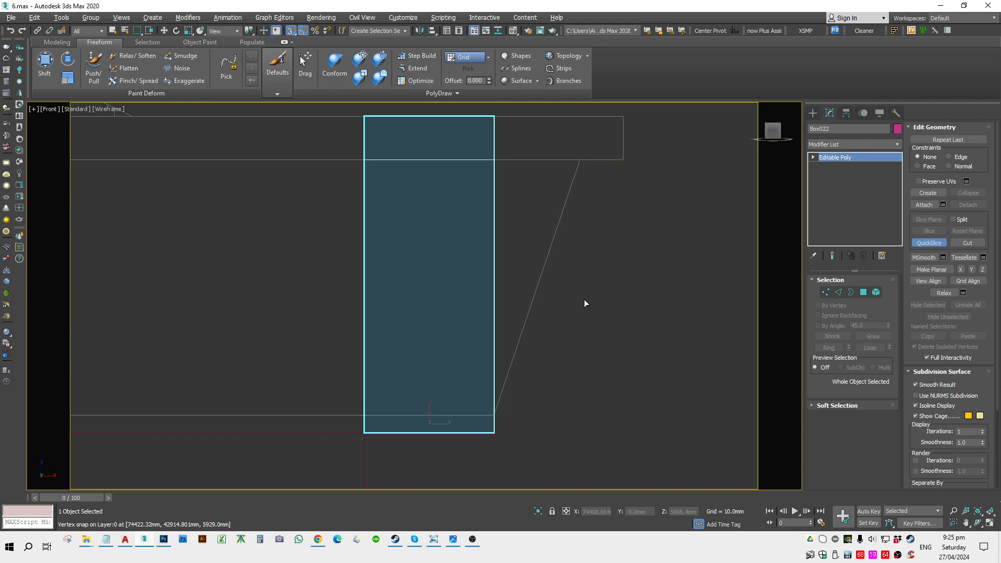
left_click(493, 416)
right_click(743, 393)
left_click(849, 161)
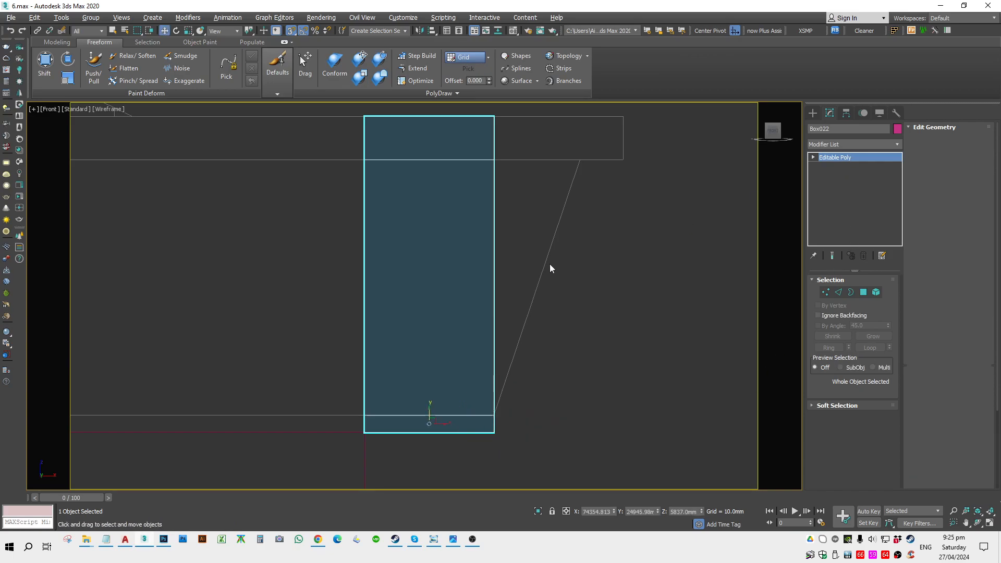
Move the block's upper outer vertices out to the top of the drawn slanted edge.
scroll(521, 250, "down", 3)
key("1")
left_click_drag(497, 180, 542, 255)
left_click_drag(521, 217, 511, 237)
scroll(558, 221, "up", 8)
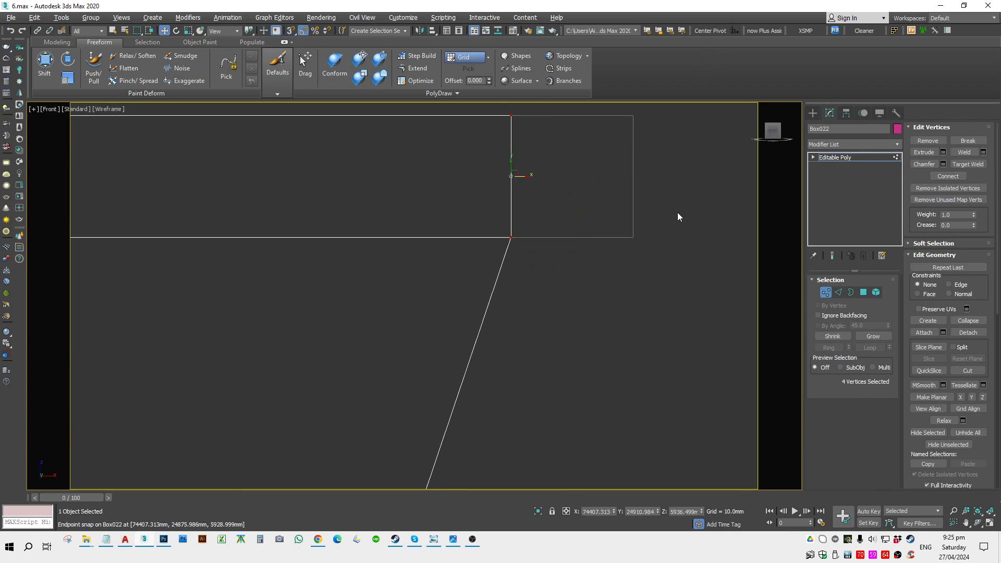
middle_click_drag(676, 216, 612, 276)
scroll(573, 281, "down", 3)
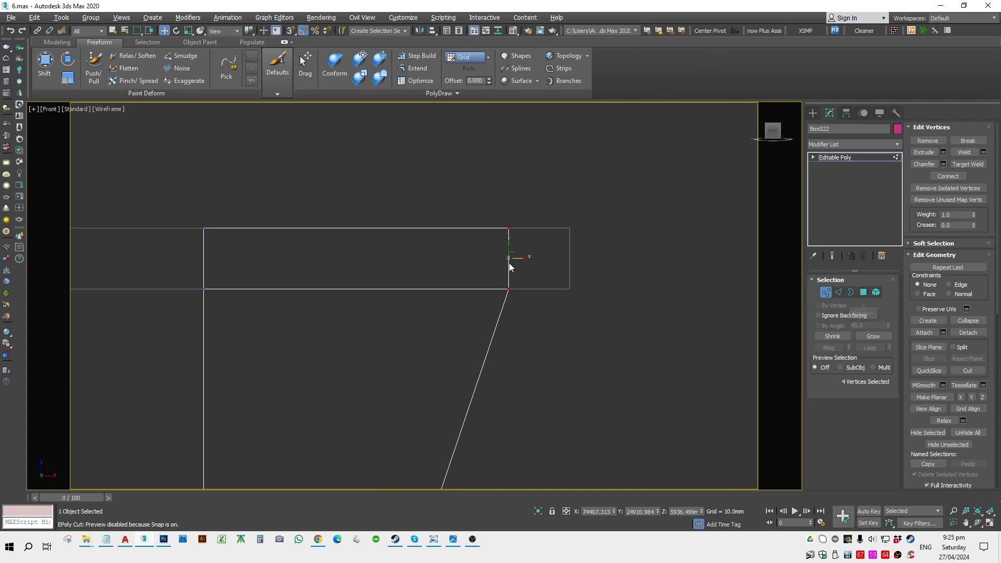
scroll(509, 228, "down", 2)
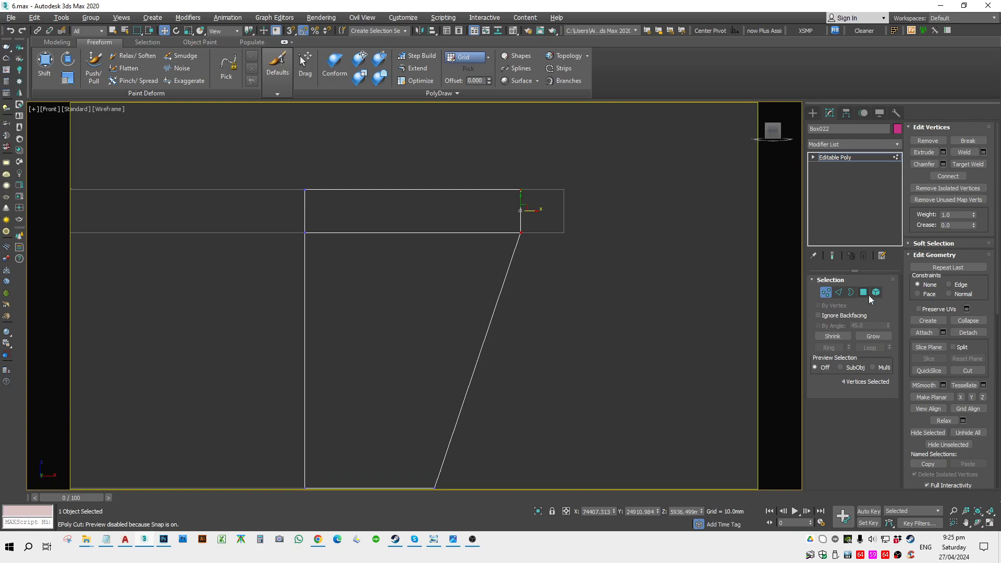
Extrude the four side polygons of the block's top band outward by 10 mm to form a lip.
left_click(868, 293)
left_click(469, 216)
middle_click_drag(552, 242, 525, 257, "alt")
left_click(530, 224, "ctrl")
middle_click_drag(669, 264, 475, 349, "alt")
left_click(598, 293, "ctrl")
left_click(615, 309, "ctrl")
key("f")
scroll(741, 256, "down", 5)
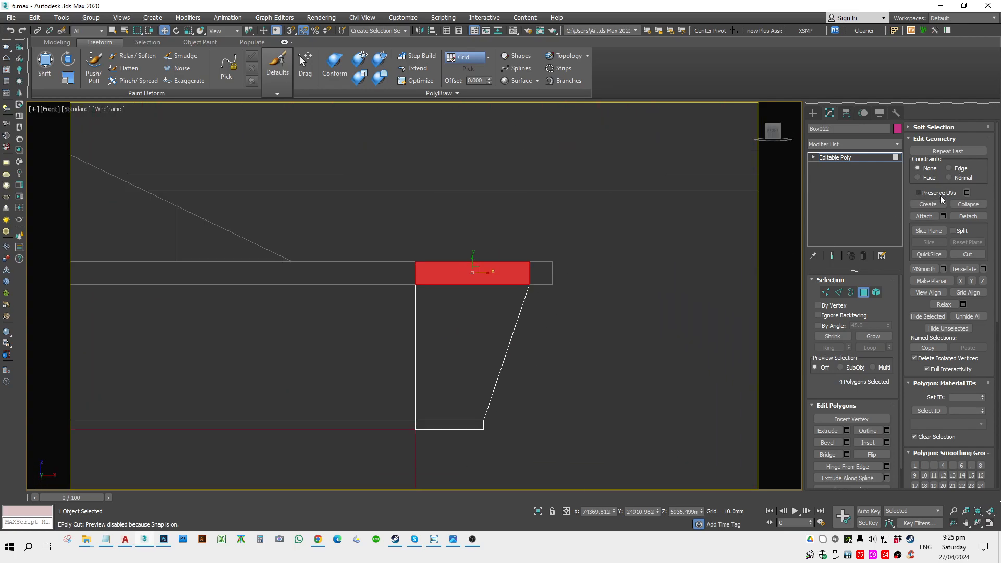
left_click(847, 430)
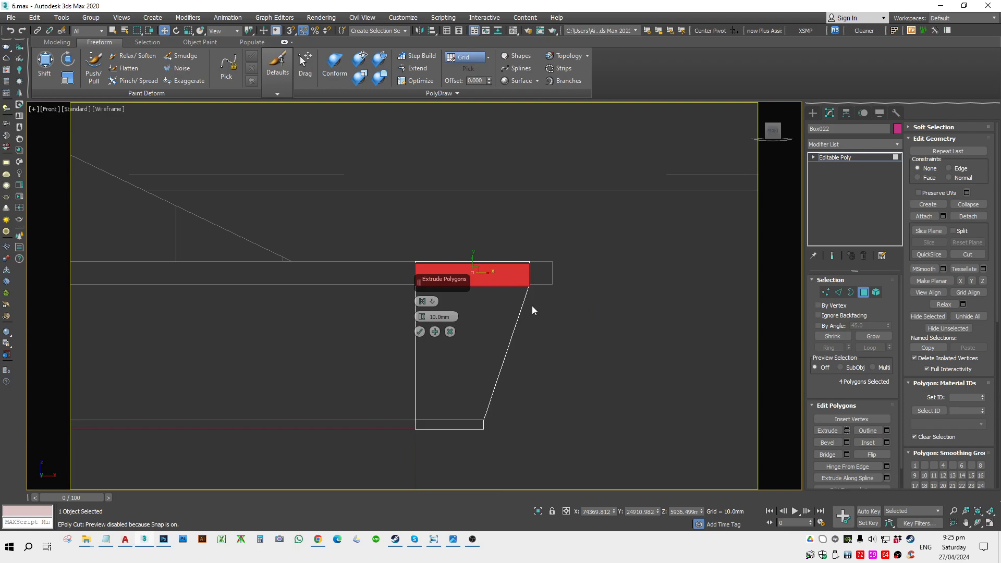
middle_click_drag(533, 306, 552, 306, "alt")
scroll(548, 300, "up", 6)
key("t")
scroll(543, 295, "up", 5)
left_click(420, 302)
scroll(550, 311, "down", 2)
key("f")
scroll(566, 222, "up", 5)
scroll(566, 222, "down", 3)
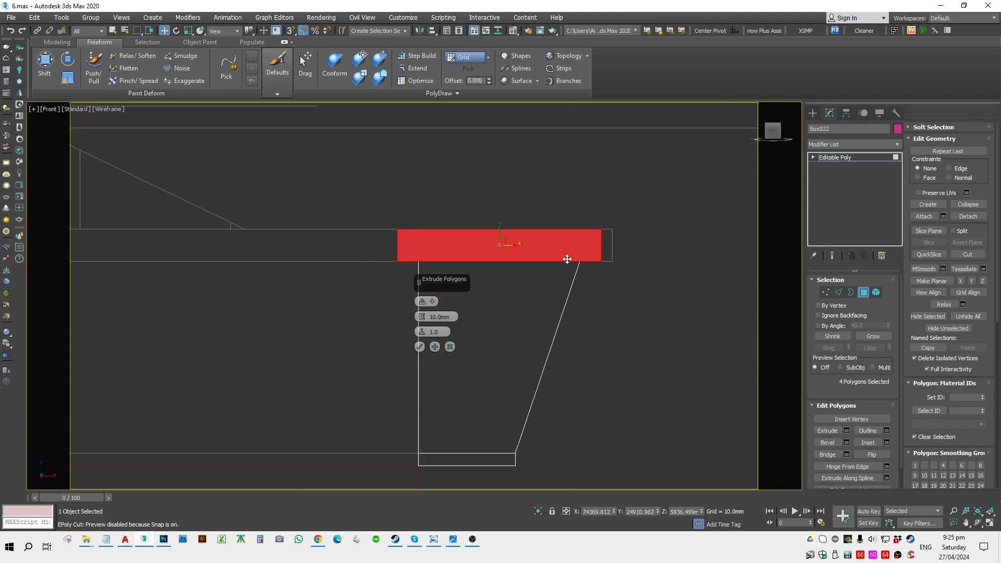
left_click(420, 347)
Move the lip's outer end vertices to the drawn eave edge and extend its inner end vertices farther inward.
key("F3")
scroll(606, 240, "up", 3)
key("1")
left_click_drag(647, 151, 587, 319)
key("F3")
key("s")
left_click_drag(602, 246, 620, 221)
right_click(622, 247)
scroll(409, 239, "down", 2)
middle_click_drag(204, 221, 424, 211)
scroll(449, 282, "down", 2)
left_click_drag(481, 249, 458, 251)
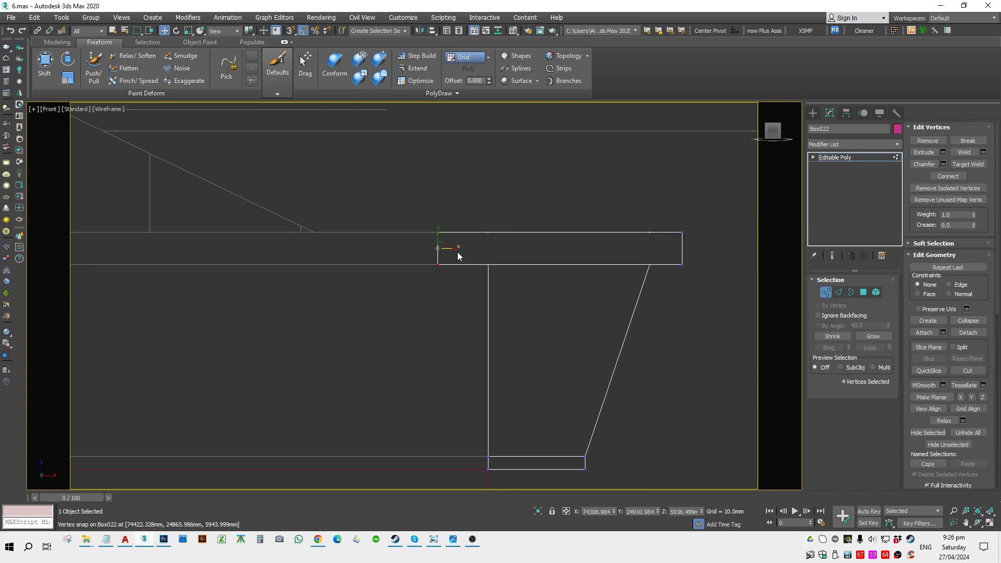
key("1")
Rotate the eave block 90 degrees about its vertical axis and align its lower outer corner with the drawn slope's base.
middle_click_drag(640, 313, 608, 313)
key("e")
middle_click_drag(518, 458, 531, 401)
left_click_drag(529, 405, 568, 406, "shift")
key("w")
key("s")
Move the rotated side's upper vertices out to the drawn slope and extend its lip to the drawn eave edge.
key("1")
key("s")
key("space")
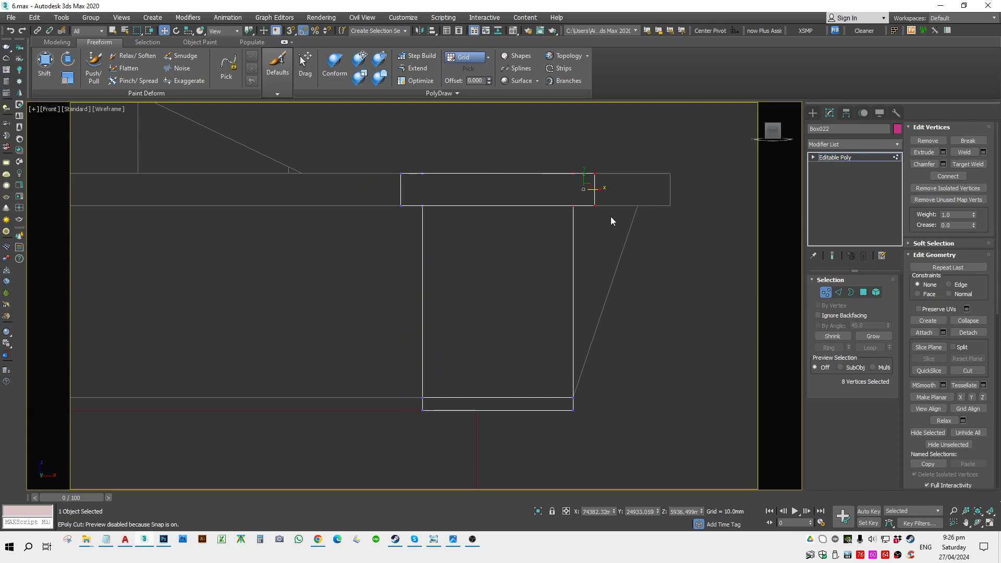
key("space")
left_click_drag(599, 192, 637, 208)
key("s")
key("s")
key("space")
scroll(649, 207, "up", 2)
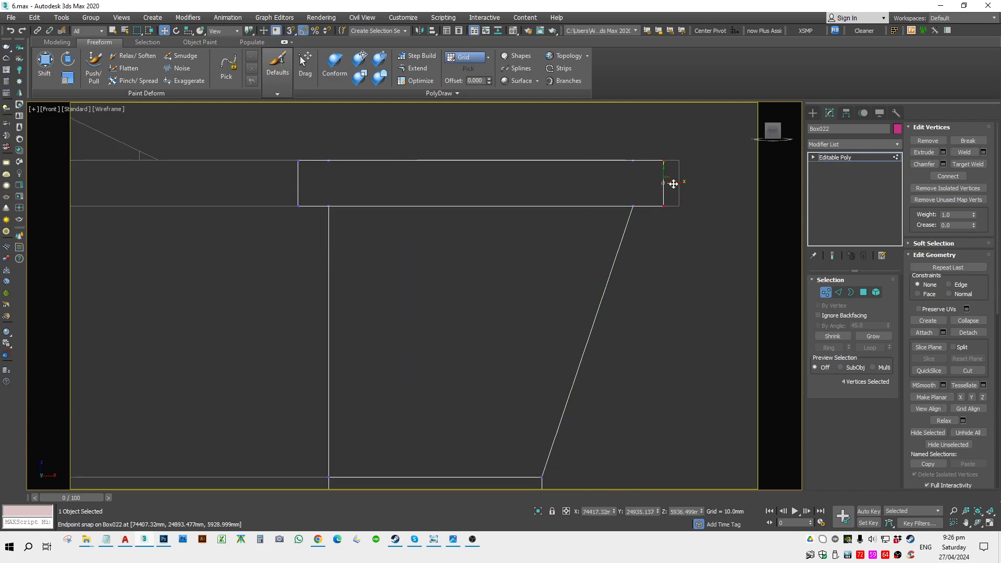
scroll(677, 163, "down", 4)
key("1")
middle_click_drag(687, 224, 646, 255)
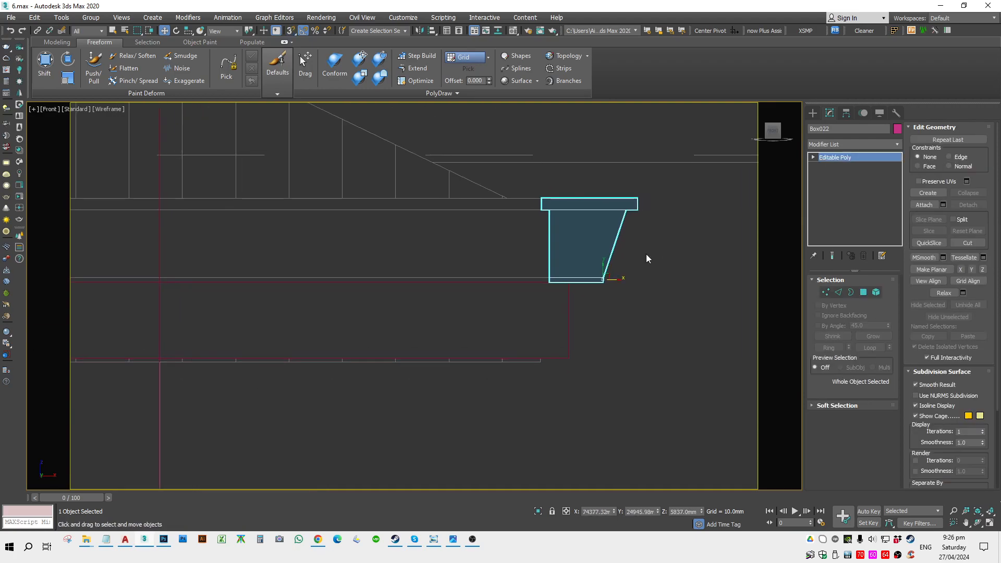
Rotate the eave block about its vertical axis until an unshaped side faces the drawn slanted edge.
key("e")
left_click_drag(599, 277, 658, 280)
scroll(621, 257, "up", 6)
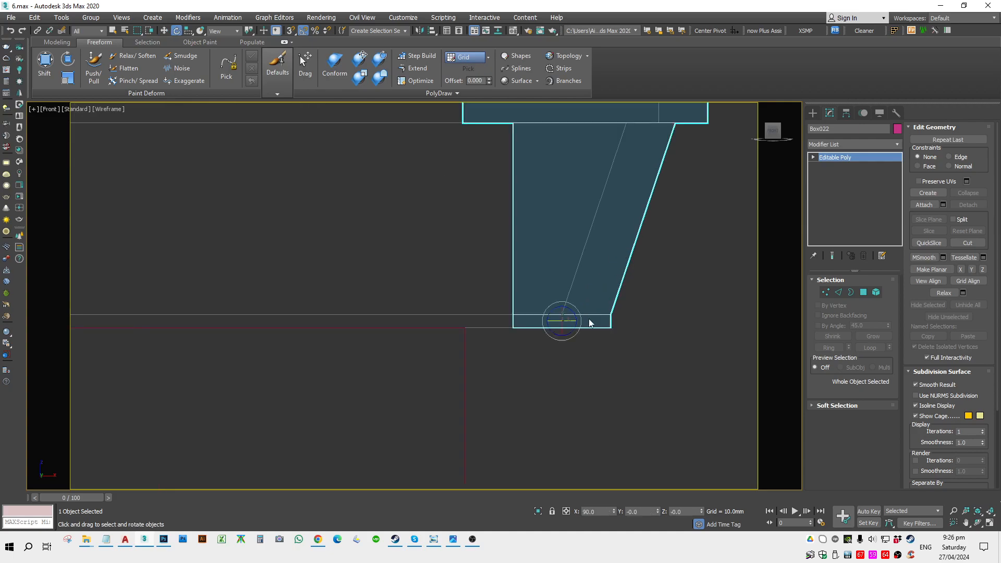
left_click_drag(568, 322, 476, 355)
key("w")
scroll(604, 357, "down", 2)
Snap the block's unshaped side into line with the base of the drawn slanted edge.
scroll(554, 358, "up", 2)
key("s")
key("space")
left_click_drag(578, 356, 586, 358)
key("space")
key("s")
scroll(581, 358, "down", 3)
middle_click_drag(581, 357, 497, 401)
Move the eave block's outer lip vertices out to the drawn eave edge on the side being shaped, bottom and top.
key("1")
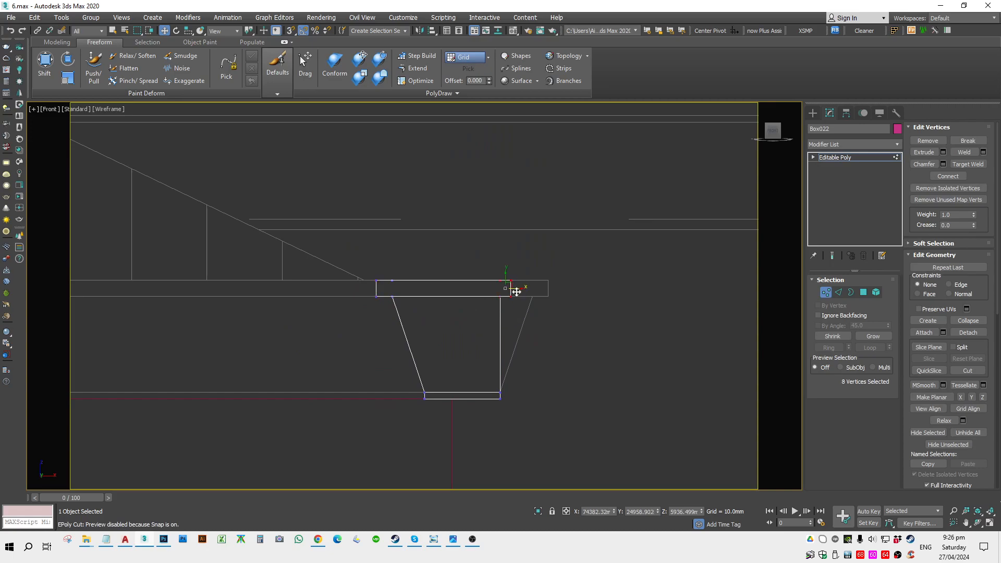
scroll(545, 290, "up", 2)
scroll(518, 292, "up", 3)
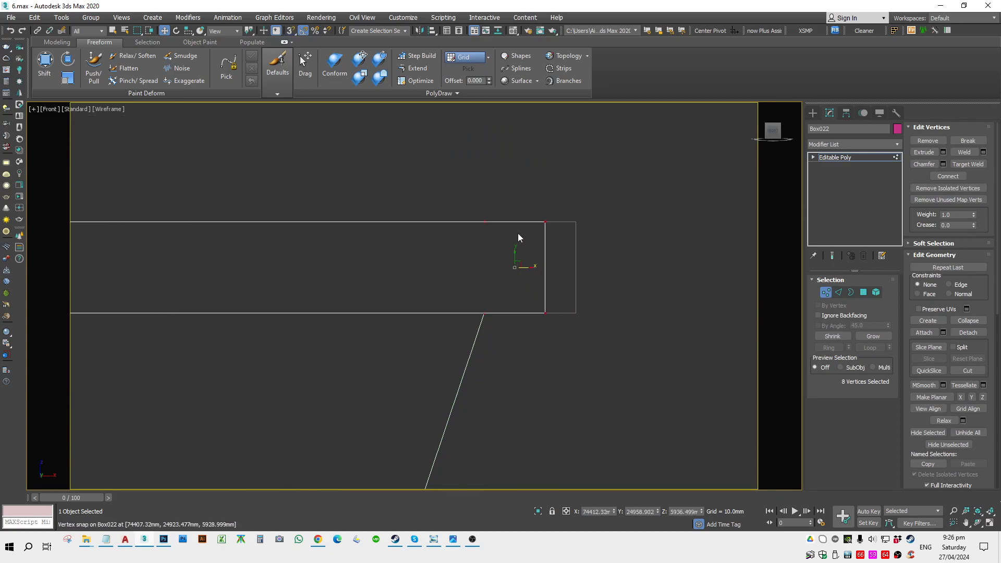
left_click_drag(549, 322, 571, 311)
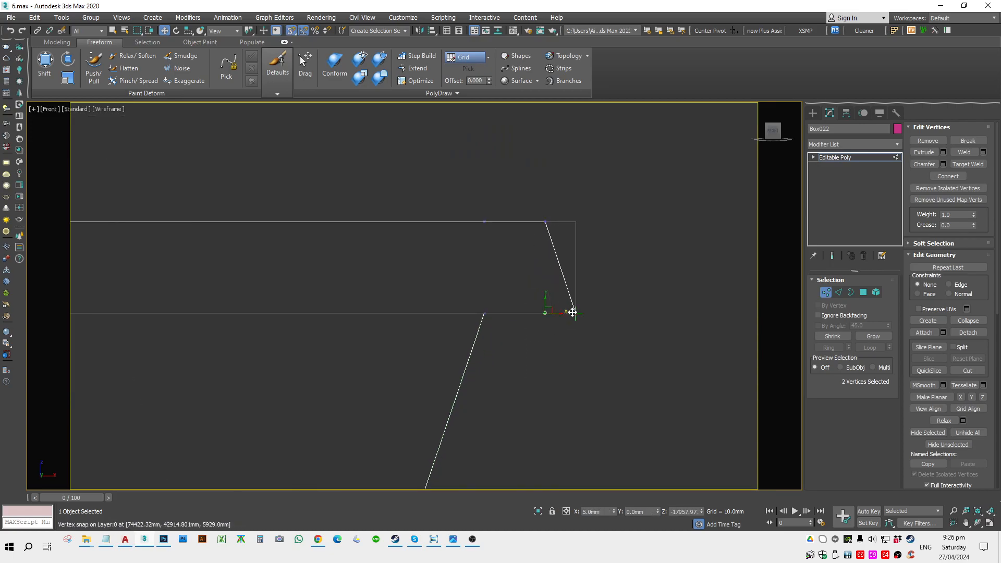
left_click_drag(556, 220, 574, 221)
middle_click_drag(574, 221, 588, 300, "alt")
Reselect the eave block and rotate it 90 degrees about its vertical axis to face its last unshaped side to the drawn slope.
key("t")
key("F3")
key("1")
left_click_drag(459, 163, 198, 470)
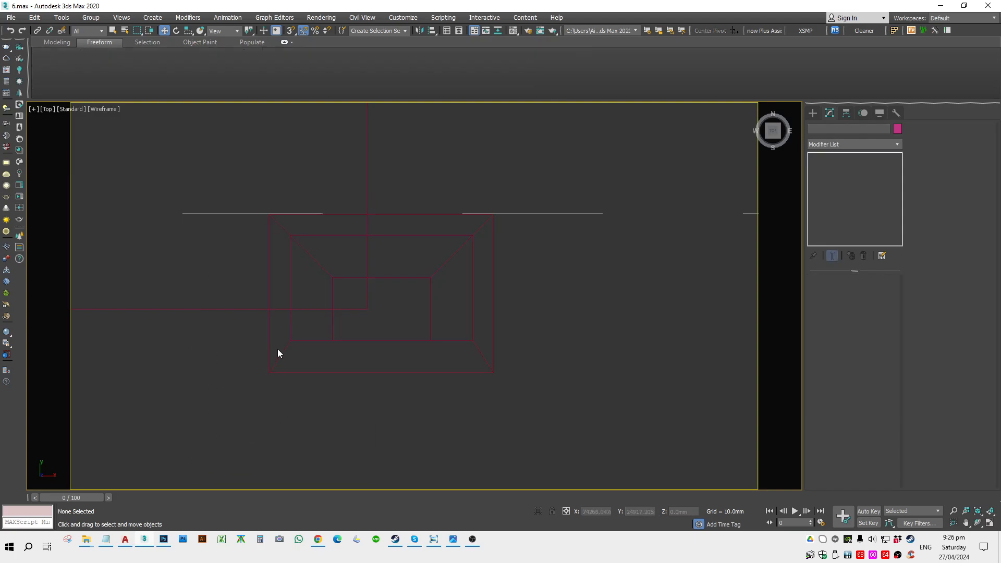
key("e")
left_click(394, 288)
key("f")
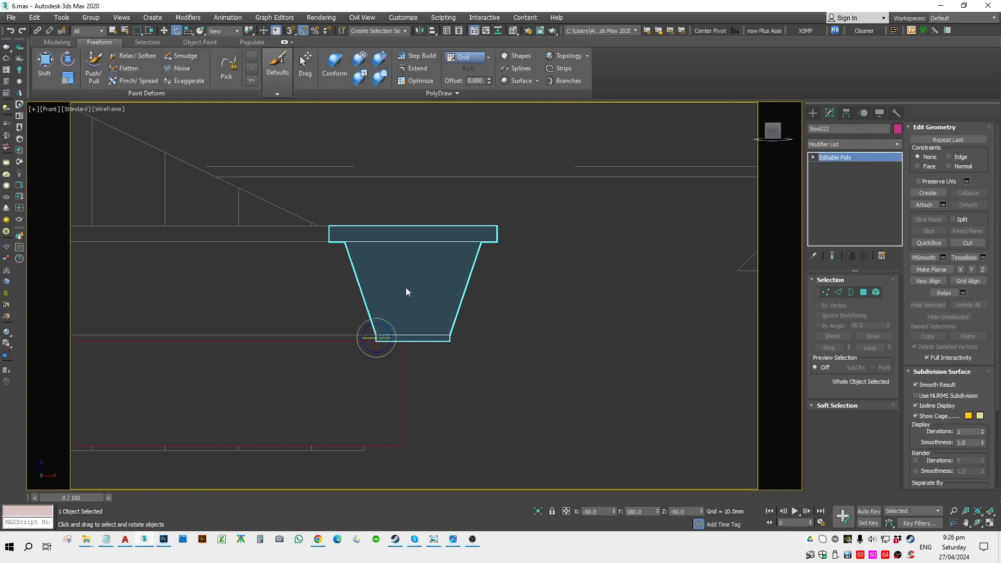
left_click_drag(377, 335, 429, 351)
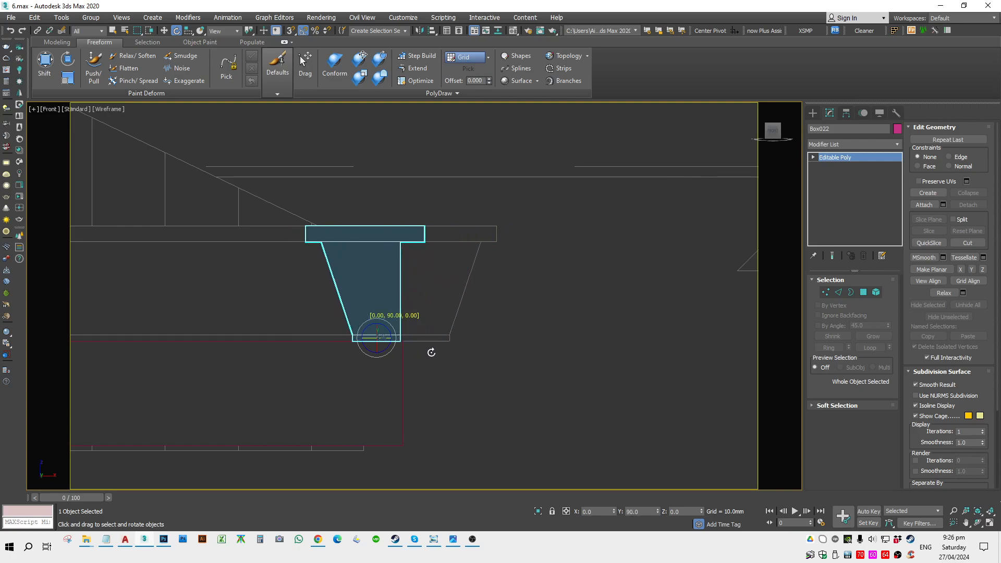
Select the vertices along the block's unshaped side and snap them to the base of the drawn slope.
key("w")
key("z")
key("1")
left_click_drag(406, 295, 406, 296)
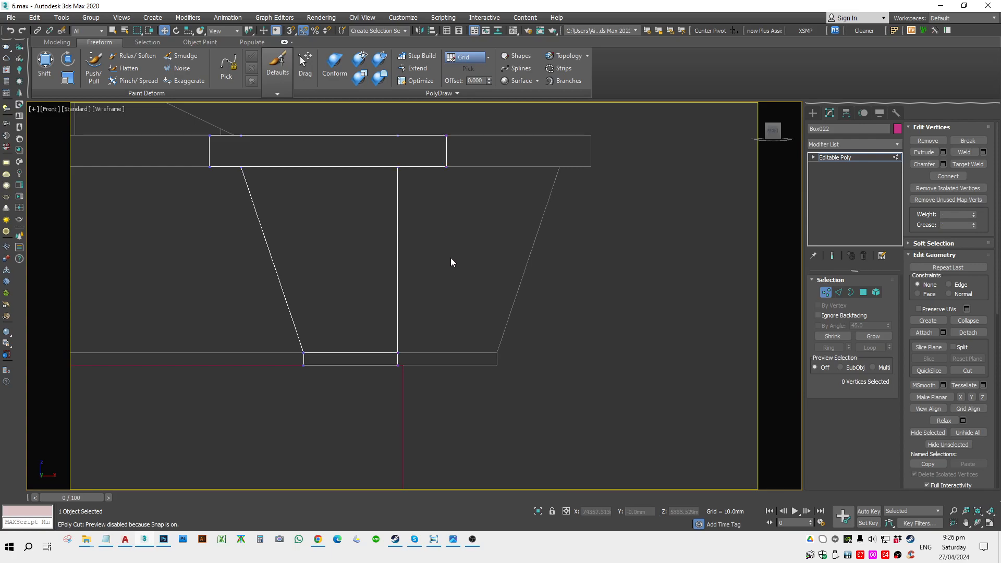
left_click_drag(422, 223, 527, 227)
key("space")
key("s")
scroll(511, 371, "up", 3)
left_click_drag(493, 361, 481, 361)
key("s")
key("space")
scroll(469, 356, "down", 3)
scroll(441, 246, "up", 3)
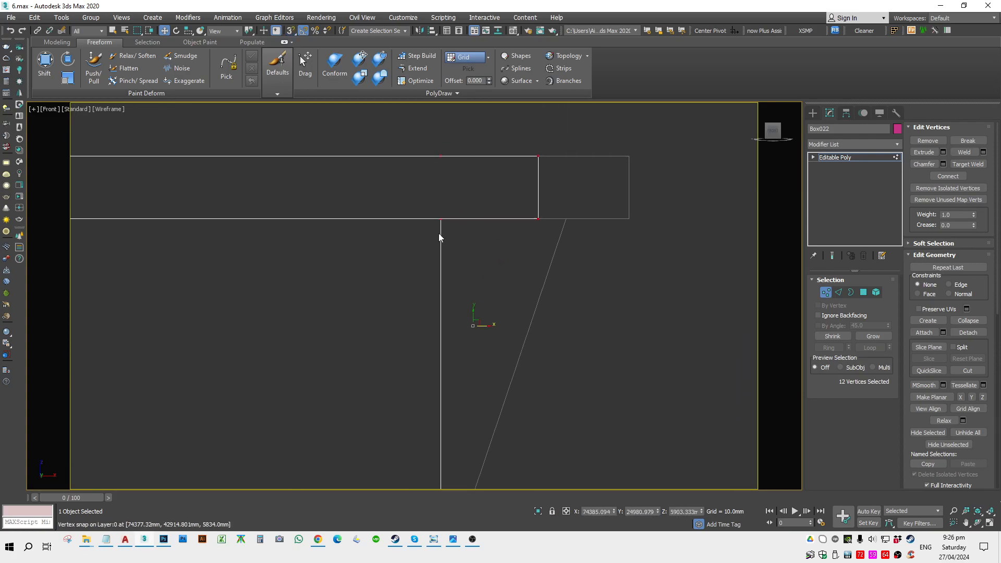
Move that side's upper vertices out to the drawn slope and snap its lip to the drawn eave edge.
left_click_drag(417, 146, 556, 235)
left_click_drag(500, 191, 553, 191)
key("space")
key("s")
left_click_drag(494, 219, 558, 219)
key("s")
key("space")
left_click_drag(624, 146, 668, 291)
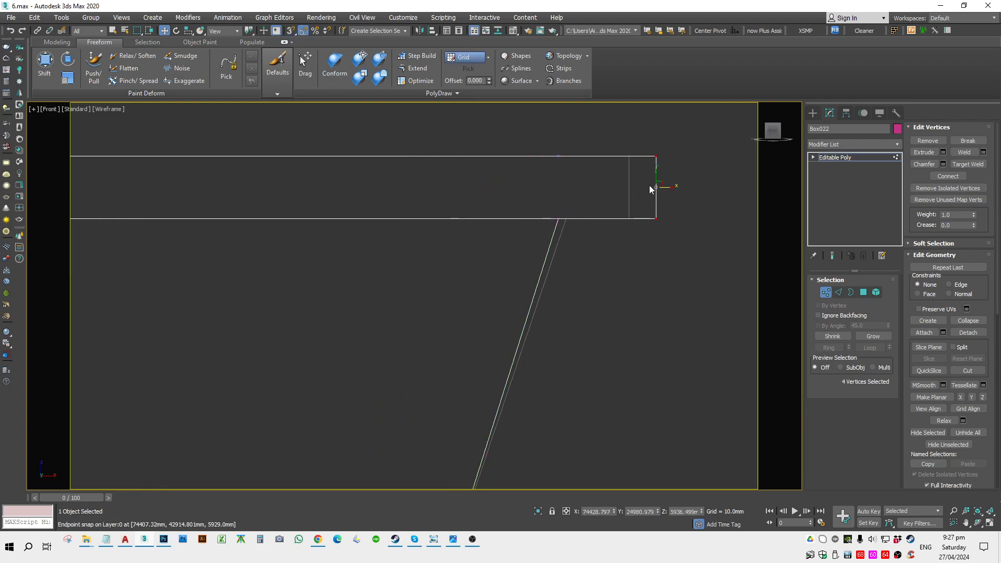
left_click_drag(664, 188, 567, 219)
scroll(568, 213, "down", 8)
key("1")
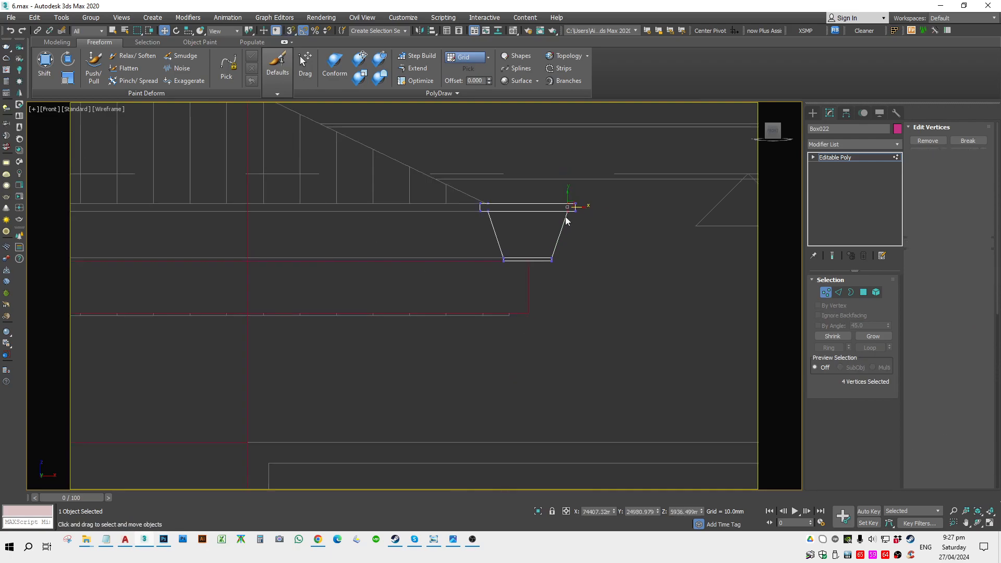
Select the eave block's west-side vertices in plan and stretch them across the width of the neighbouring house.
key("F3")
middle_click_drag(591, 258, 553, 292, "alt")
key("t")
key("z")
key("F3")
scroll(552, 293, "down", 5)
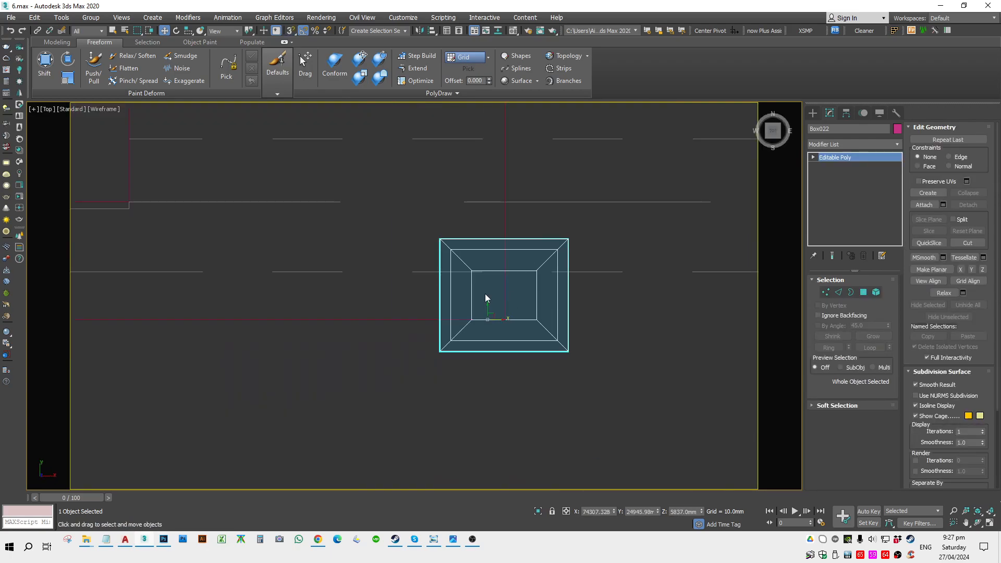
key("1")
left_click_drag(417, 198, 449, 243)
scroll(478, 348, "down", 8)
middle_click_drag(478, 349, 582, 356)
scroll(590, 342, "down", 2)
left_click_drag(588, 342, 163, 362)
middle_click_drag(163, 362, 561, 354)
scroll(558, 354, "down", 4)
left_click_drag(549, 346, 218, 370)
Adjust the stretched west end of the eave slab to the drawn eave edge in the front elevation.
scroll(419, 341, "up", 10)
key("f")
scroll(240, 357, "down", 6)
key("F3")
key("F3")
scroll(280, 313, "up", 2)
key("space")
left_click_drag(281, 271, 217, 269)
scroll(219, 271, "down", 5)
key("1")
Select the eave slab's rear vertices in plan and stretch them back over the depth of the house.
key("t")
key("x")
key("Escape")
scroll(303, 311, "down", 4)
key("alt+c")
scroll(190, 314, "down", 6)
key("1")
left_click_drag(186, 317, 738, 256)
middle_click_drag(509, 288, 447, 373)
scroll(443, 372, "down", 3)
left_click_drag(427, 369, 438, 106)
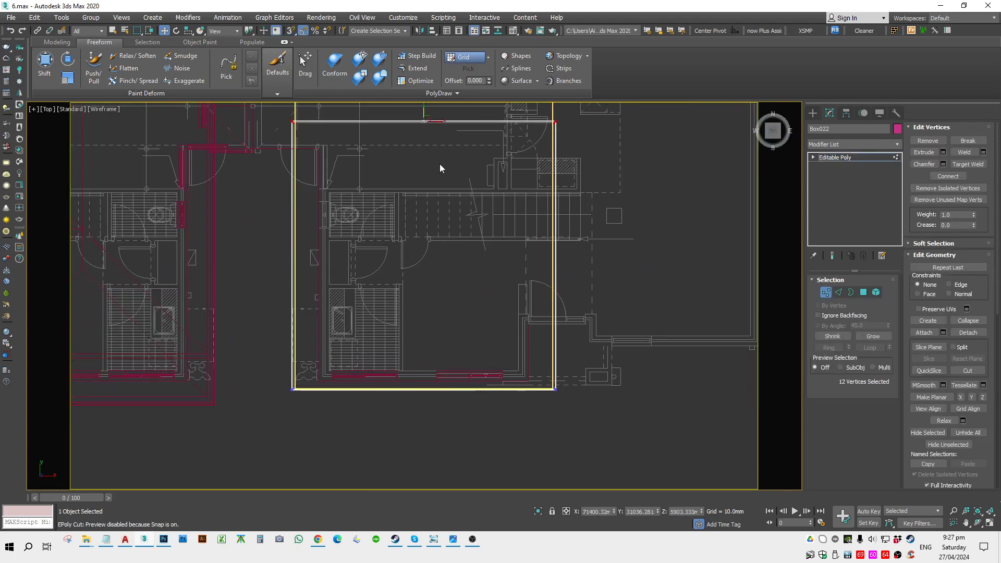
middle_click_drag(450, 159, 421, 346)
scroll(393, 300, "down", 2)
left_click_drag(397, 292, 396, 257)
key("F3")
mouse_move(395, 257)
middle_mouse_down("alt")
mouse_move(433, 269)
mouse_move(319, 273)
middle_mouse_up("alt")
key("1")
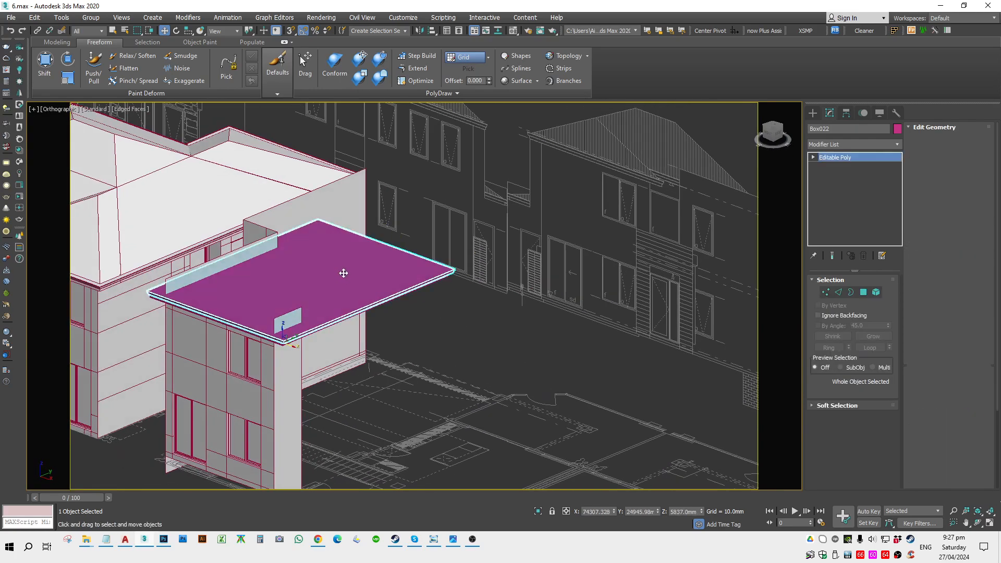
Check the eave slab through the Corona camera and assign it the grey house material.
key("c")
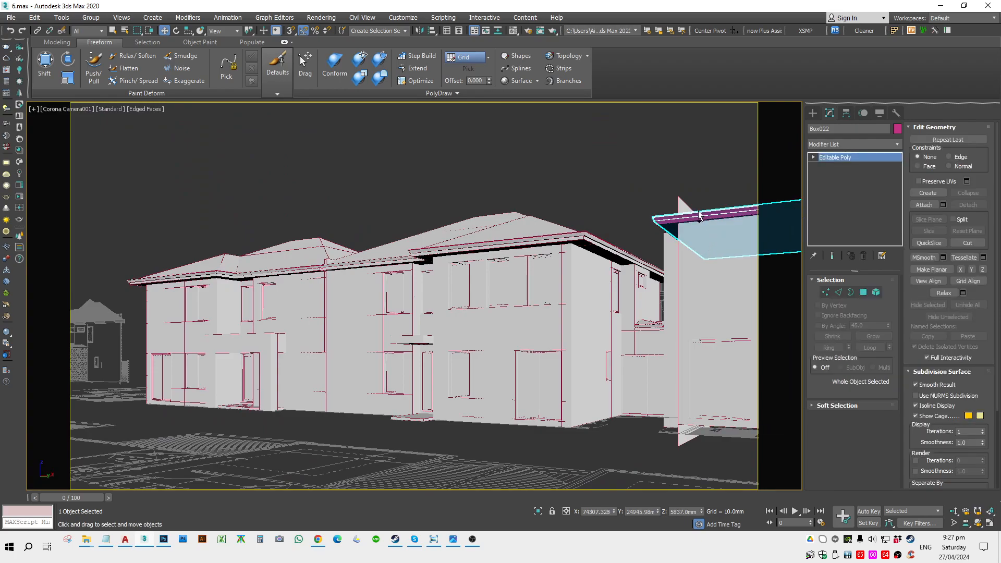
key("F4")
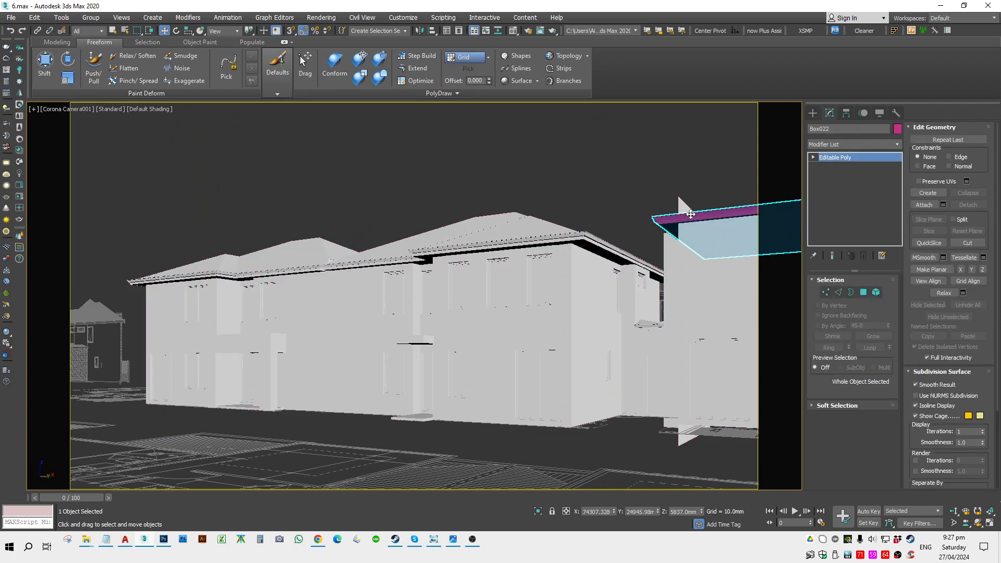
key("F4")
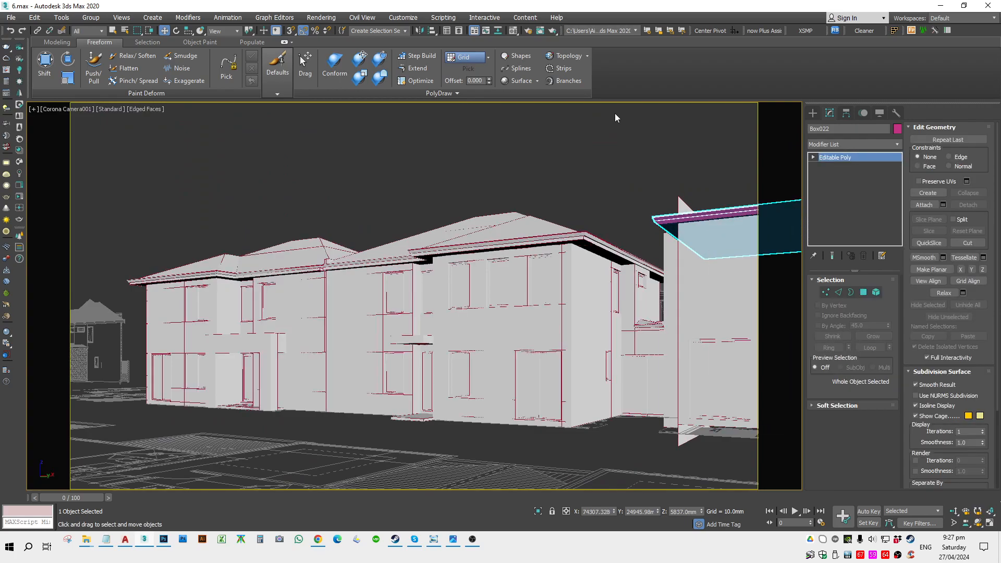
key("m")
left_click(127, 221)
left_click(265, 76)
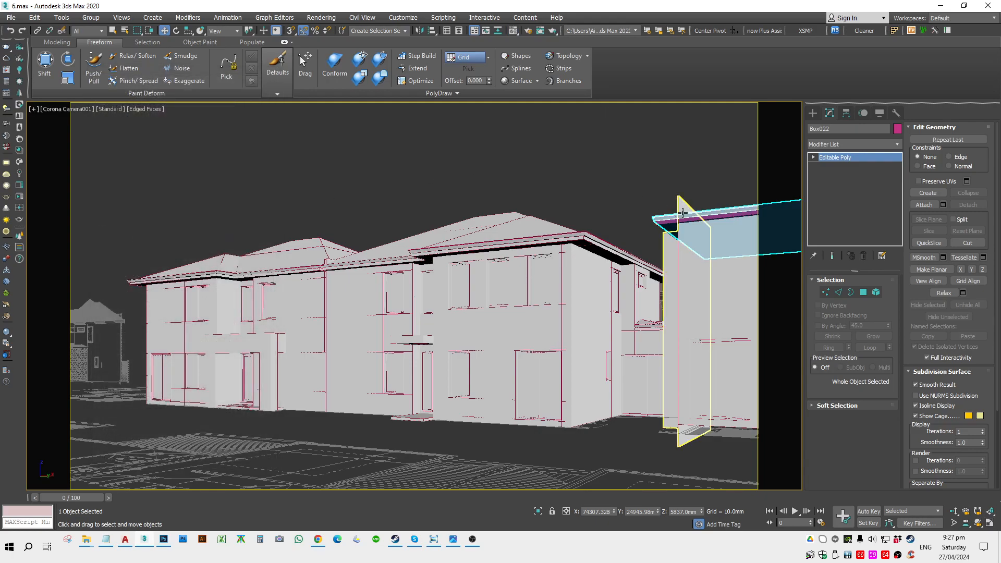
Select the neighbouring house's projecting wall plane and lower its top vertices to the underside of the eave slab.
left_click(675, 229)
key("f")
key("F3")
scroll(649, 225, "down", 4)
key("1")
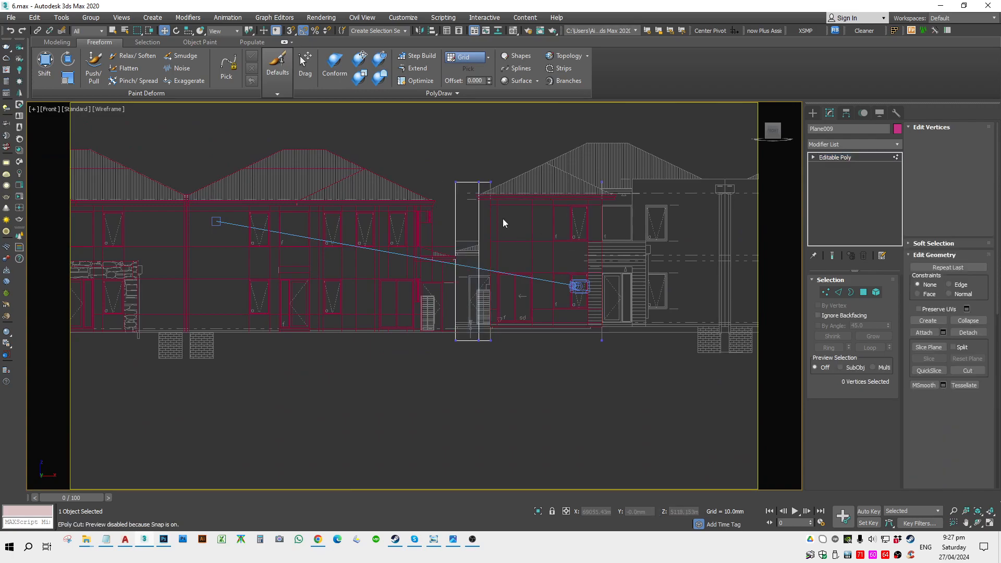
scroll(481, 180, "up", 8)
left_click_drag(485, 188, 491, 258)
scroll(494, 262, "up", 8)
key("space")
scroll(570, 271, "up", 3)
key("s")
key("s")
scroll(511, 229, "down", 14)
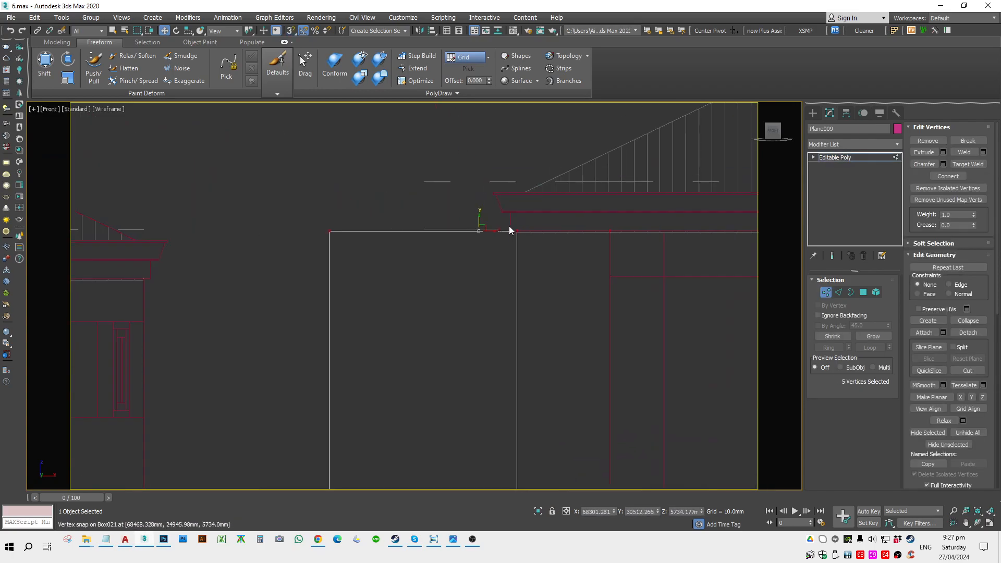
key("1")
Raise the wall plane's bottom vertices and snap them to the base level of the adjoining front wall.
middle_click_drag(501, 234, 530, 282, "alt")
key("F3")
key("f")
key("z")
key("F3")
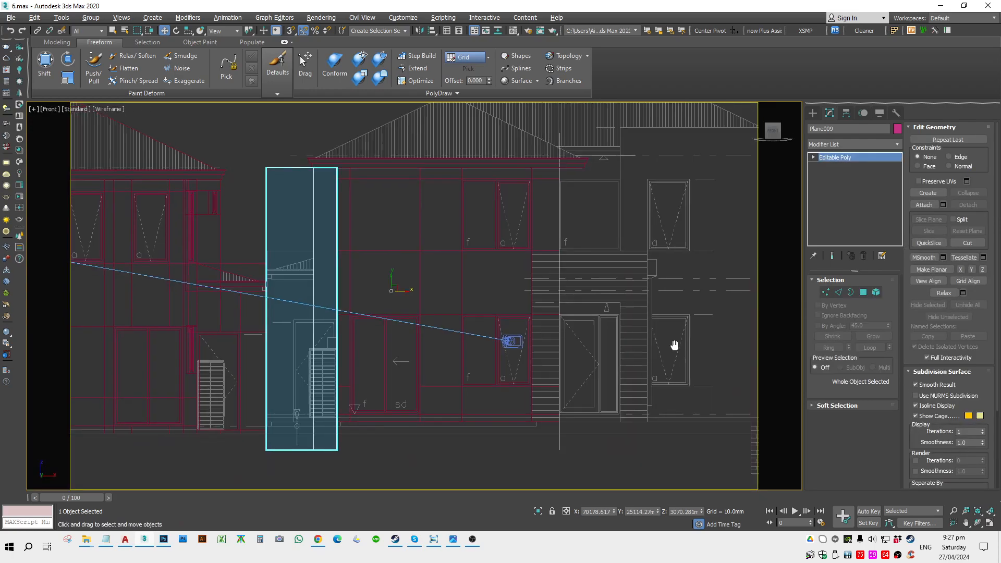
scroll(680, 356, "down", 4)
middle_click_drag(680, 356, 529, 266)
key("1")
left_click_drag(292, 302, 482, 341)
scroll(339, 312, "up", 6)
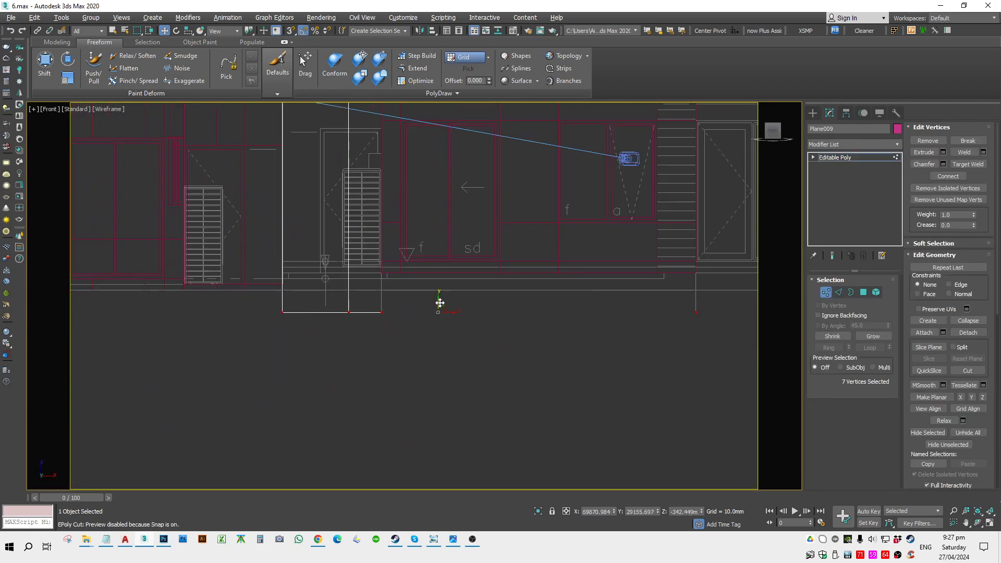
left_click_drag(439, 302, 439, 284)
scroll(308, 285, "up", 6)
key("space")
key("s")
left_click_drag(513, 315, 499, 255)
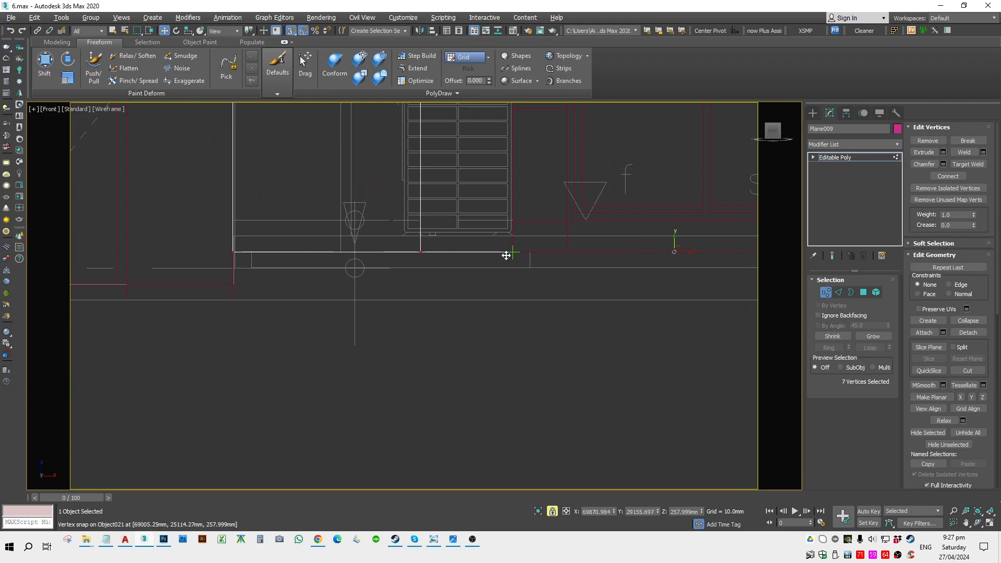
key("space")
key("1")
key("F3")
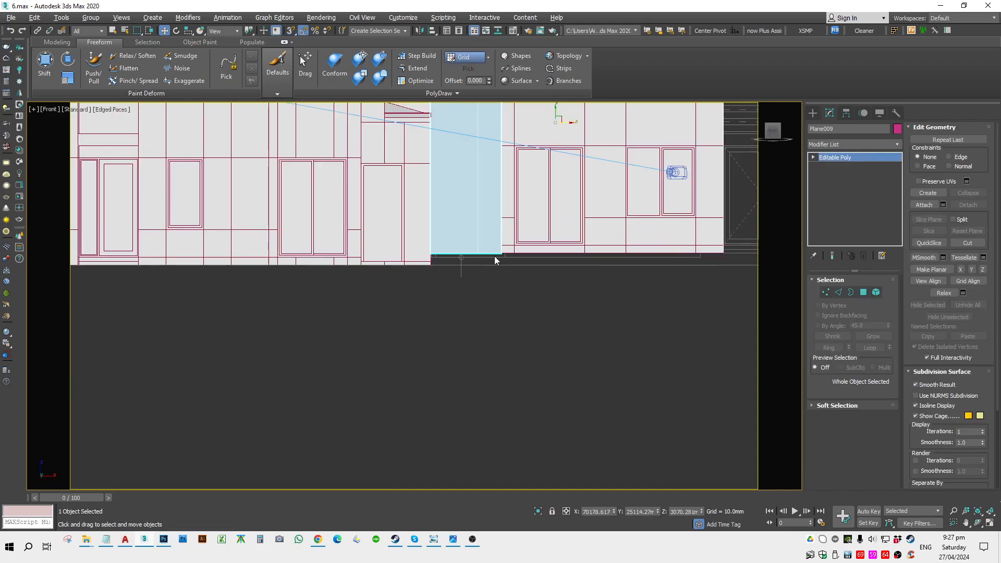
Deselect the wall plane and save the scene.
scroll(493, 258, "down", 6)
middle_click_drag(489, 264, 510, 331, "alt")
left_click(509, 331)
key("ctrl+s")
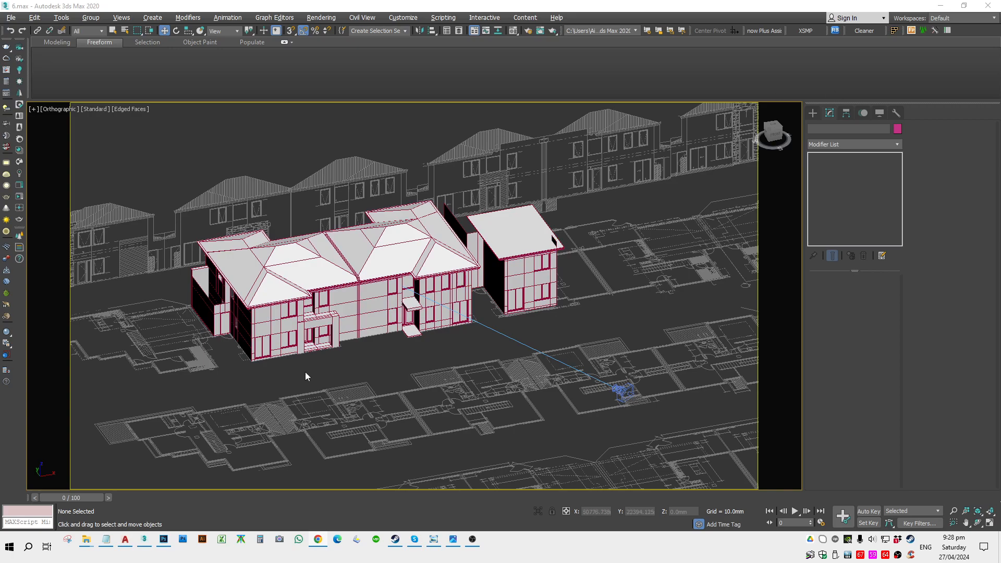
Switch to OBS and stop the live stream.
left_click(476, 542)
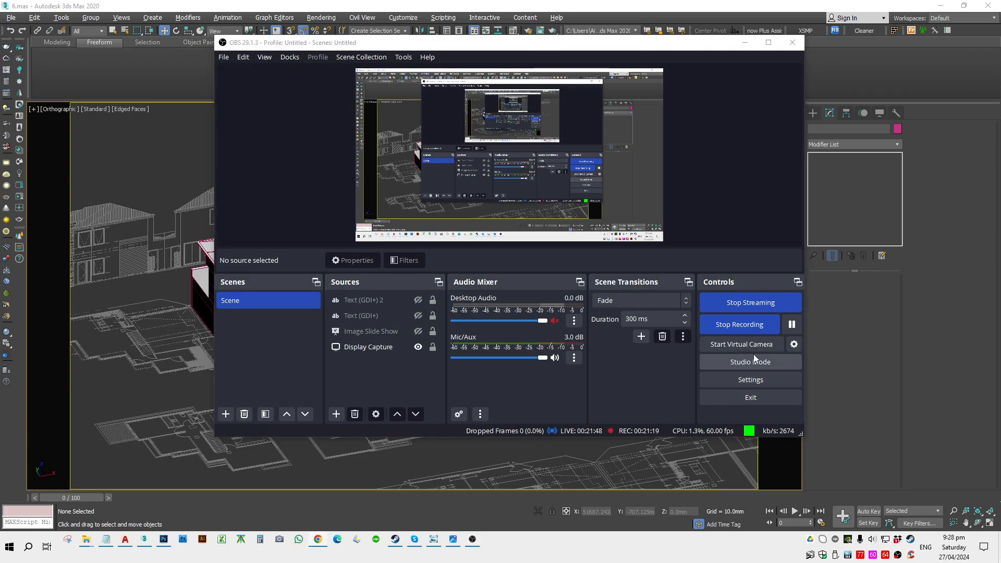
left_click(776, 297)
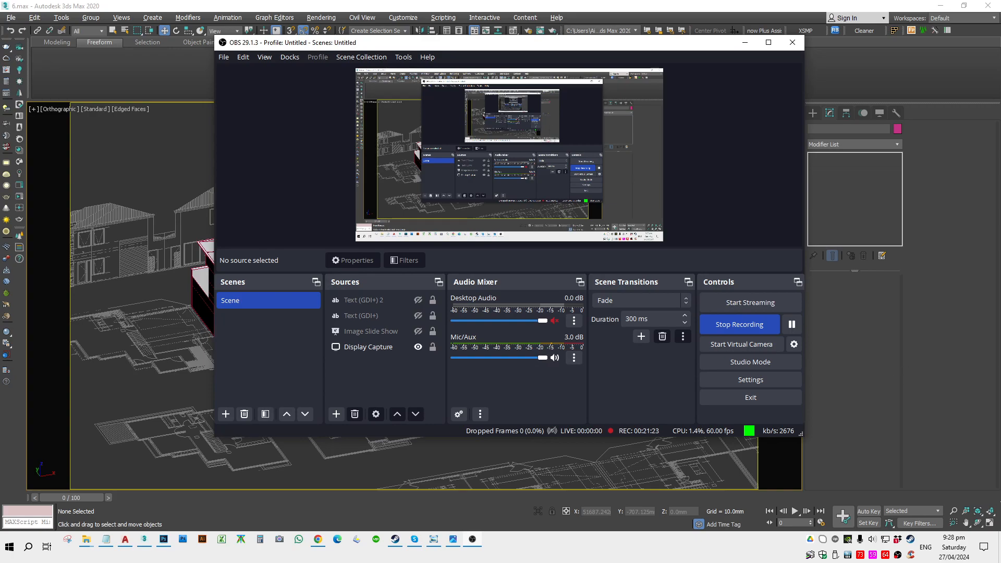